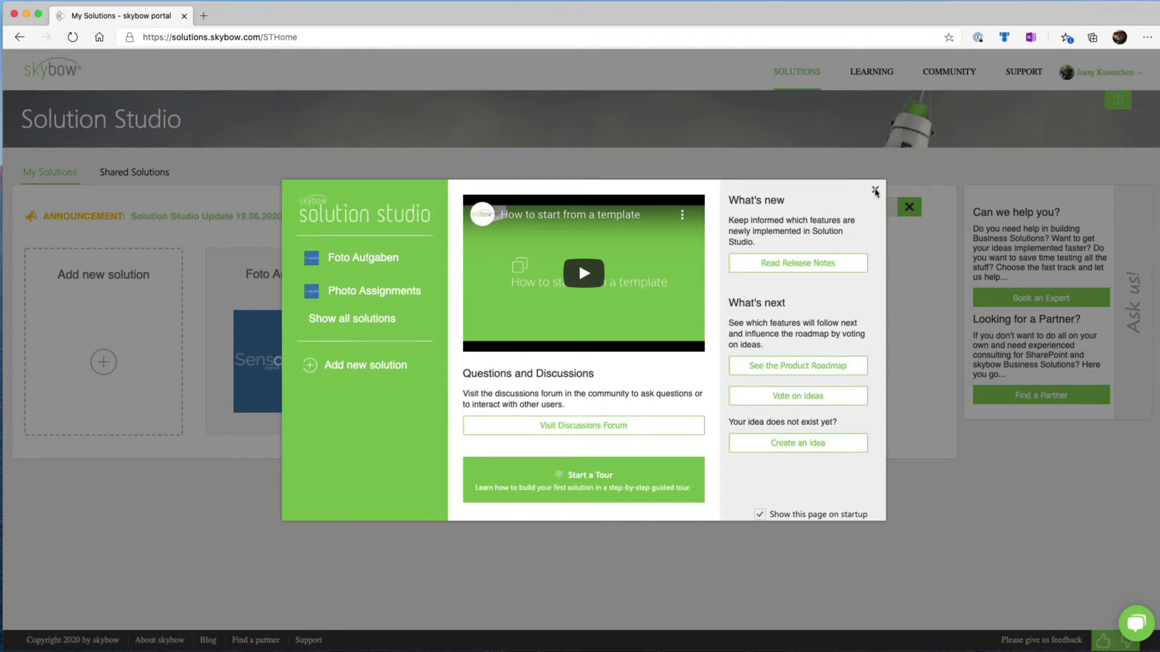
Dismiss the welcome page and begin a new solution from scratch named "My new Assignment App"
{"action": "left_click", "coordinate": [876, 194]}
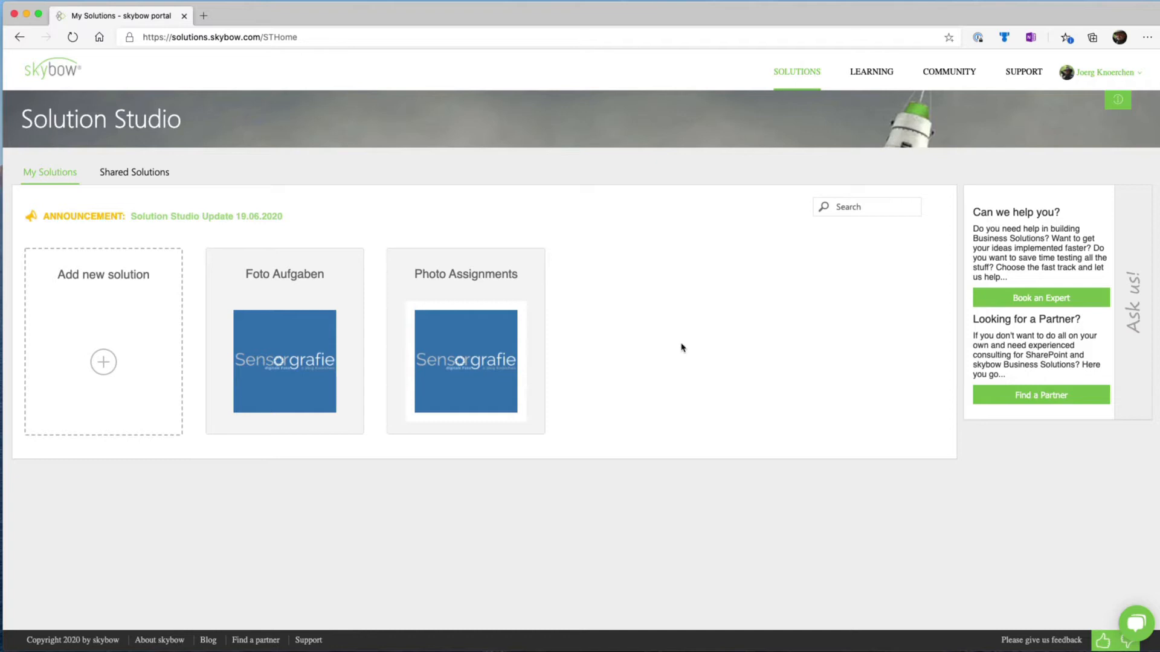
{"action": "left_click", "coordinate": [94, 376]}
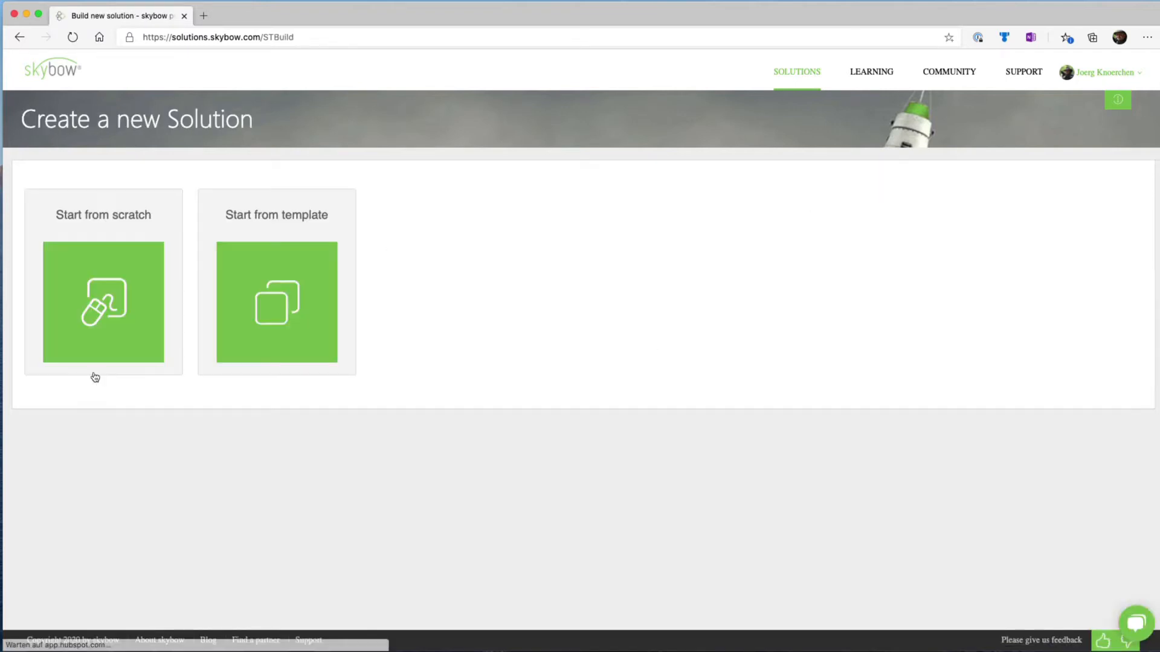
{"action": "left_click", "coordinate": [119, 303]}
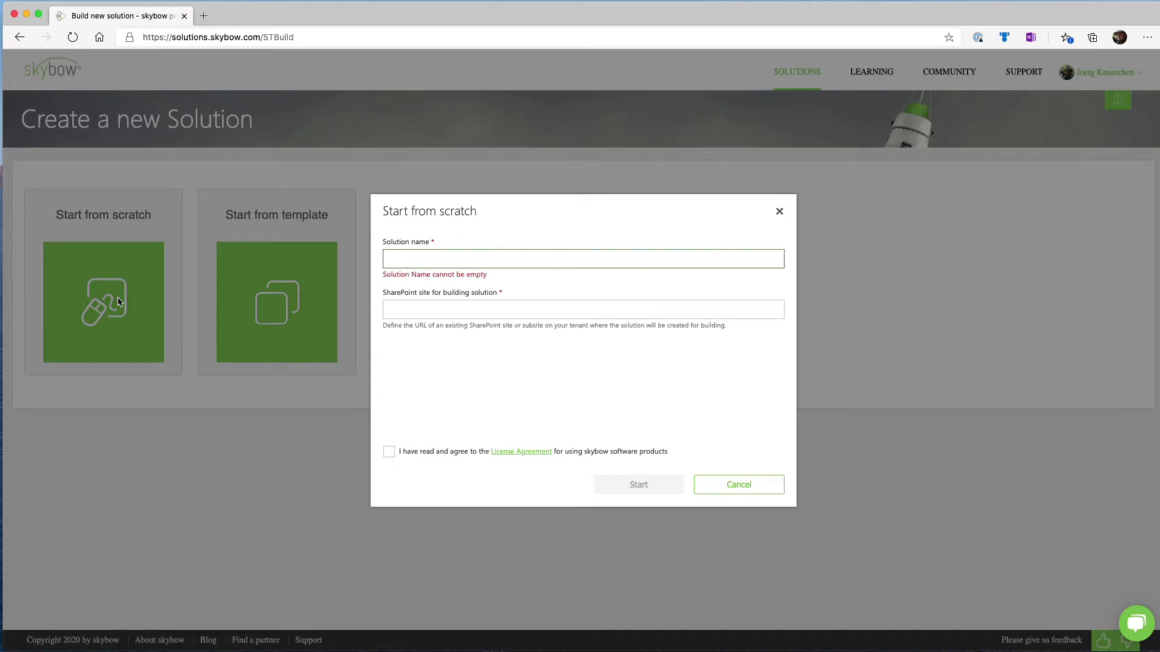
{"action": "type", "text": "My new "}
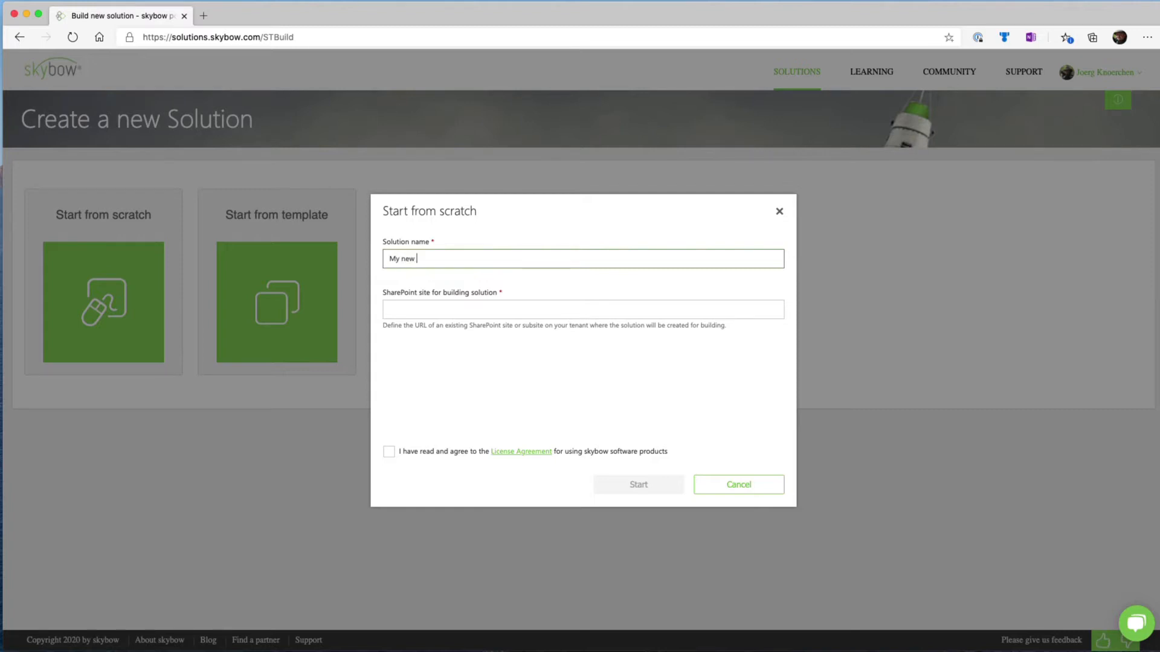
{"action": "type", "text": "Assignment App"}
{"action": "left_click", "coordinate": [417, 308]}
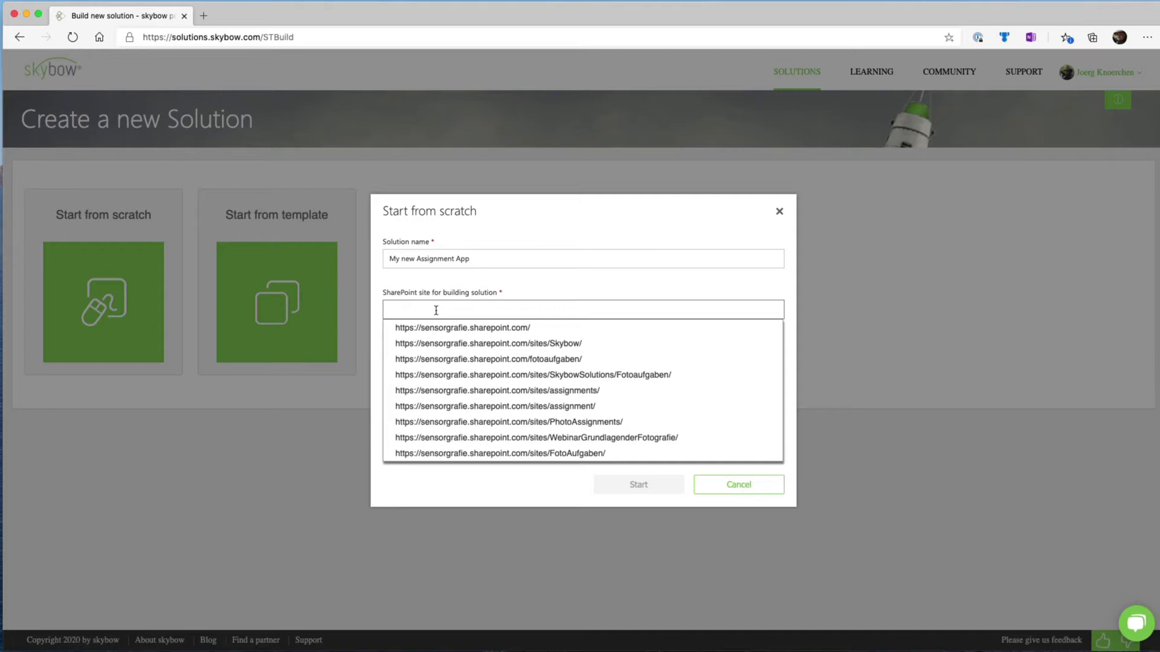
{"action": "left_click", "coordinate": [481, 342]}
{"action": "left_click", "coordinate": [530, 309]}
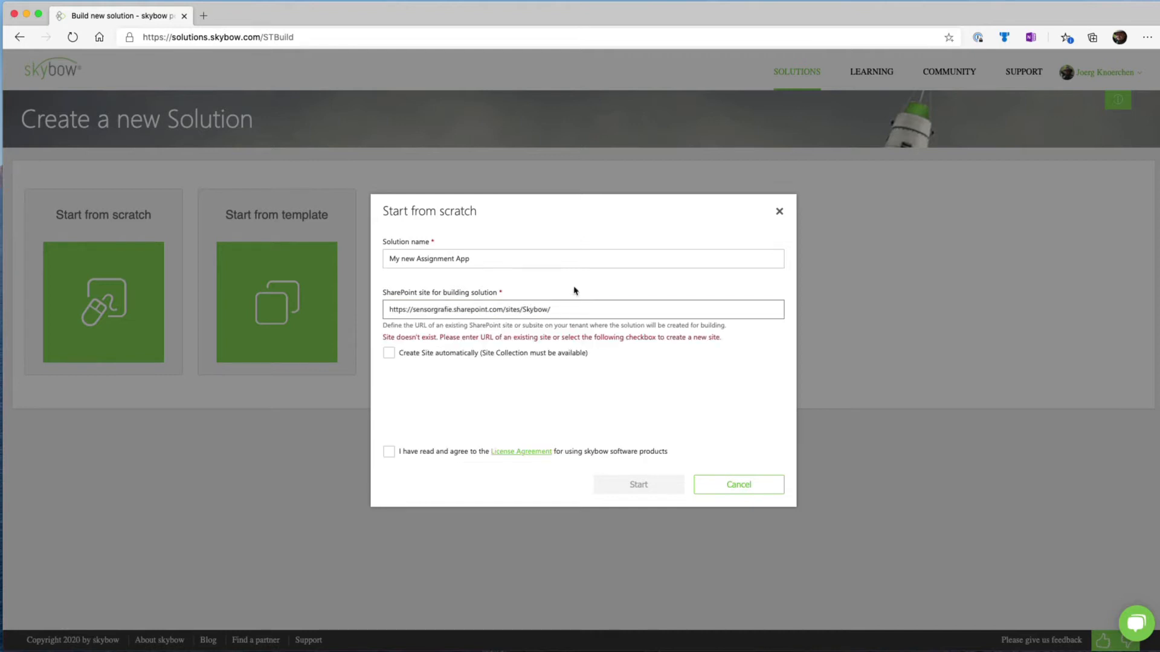
{"action": "key", "text": "BackSpace"}
{"action": "type", "text": "s"}
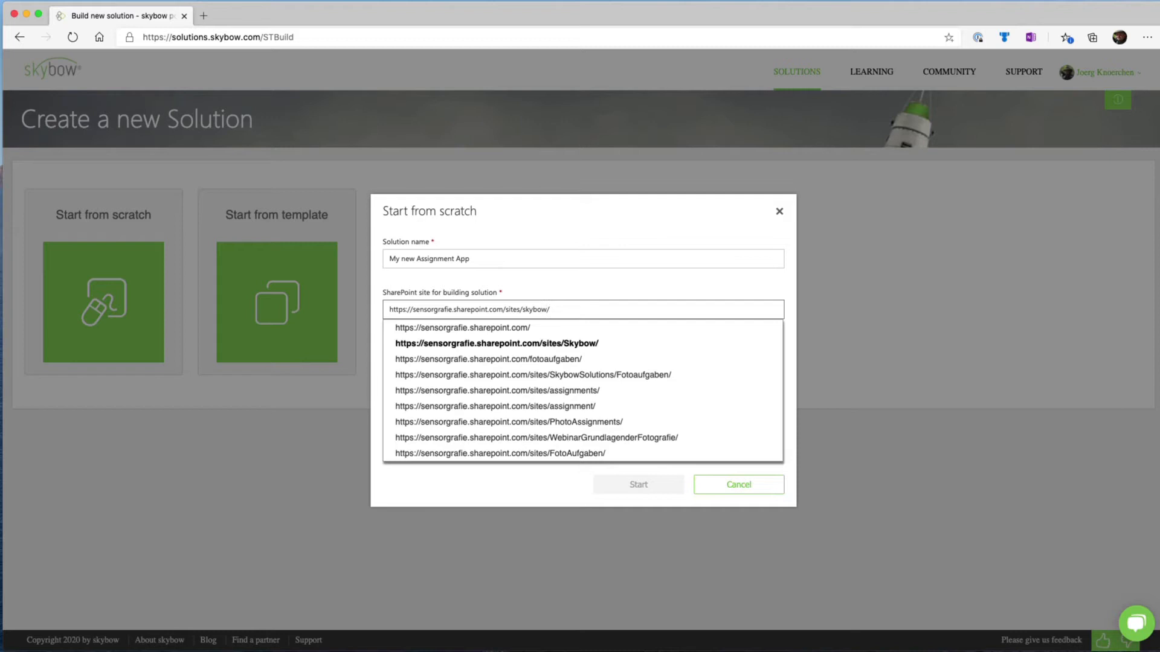
{"action": "type", "text": "Dev"}
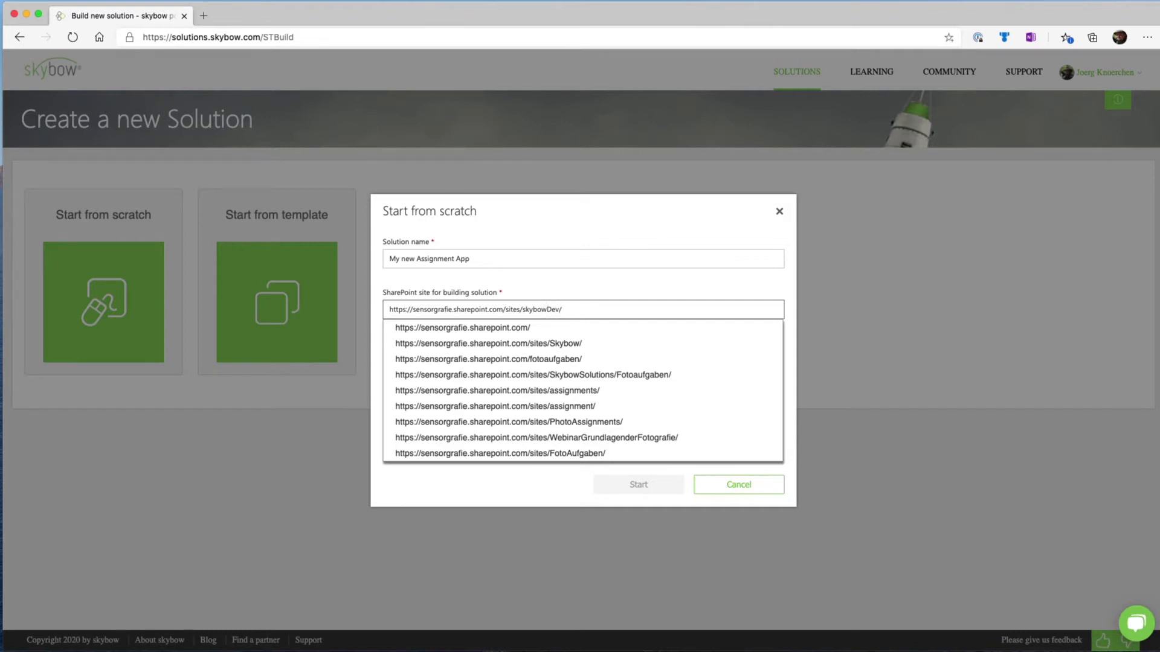
{"action": "left_click", "coordinate": [580, 289]}
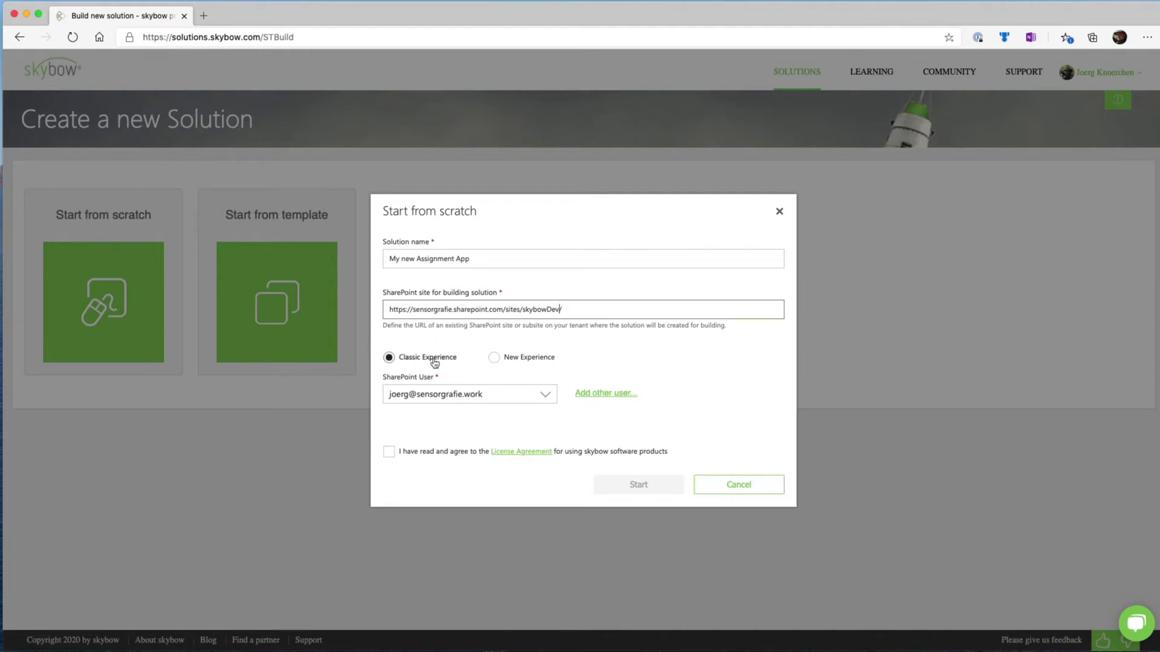
{"action": "left_click", "coordinate": [507, 361]}
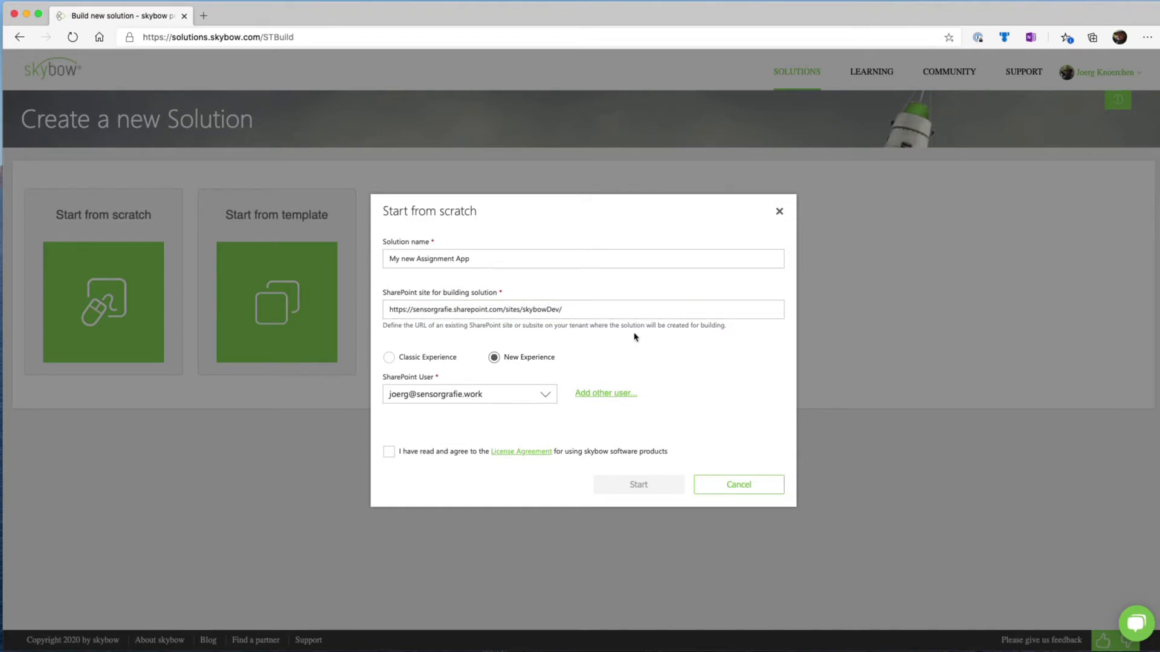
Extend the building site URL with the subsite MyNA and have that site created automatically
{"action": "left_click", "coordinate": [614, 314]}
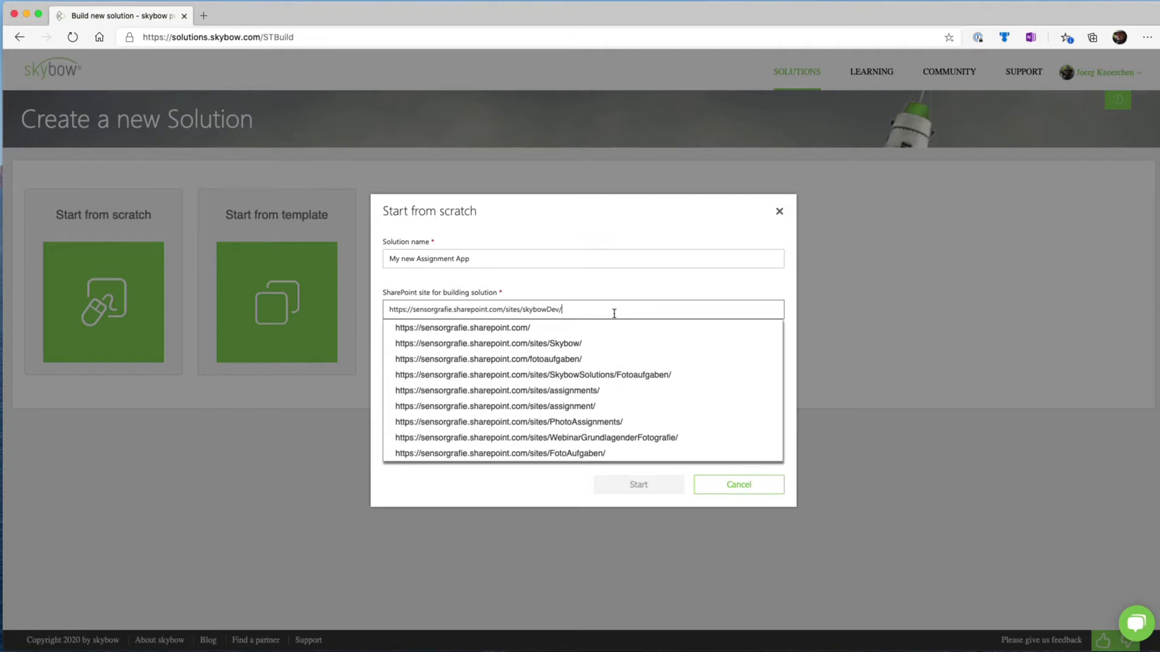
{"action": "type", "text": "MyNA"}
{"action": "left_click", "coordinate": [633, 295]}
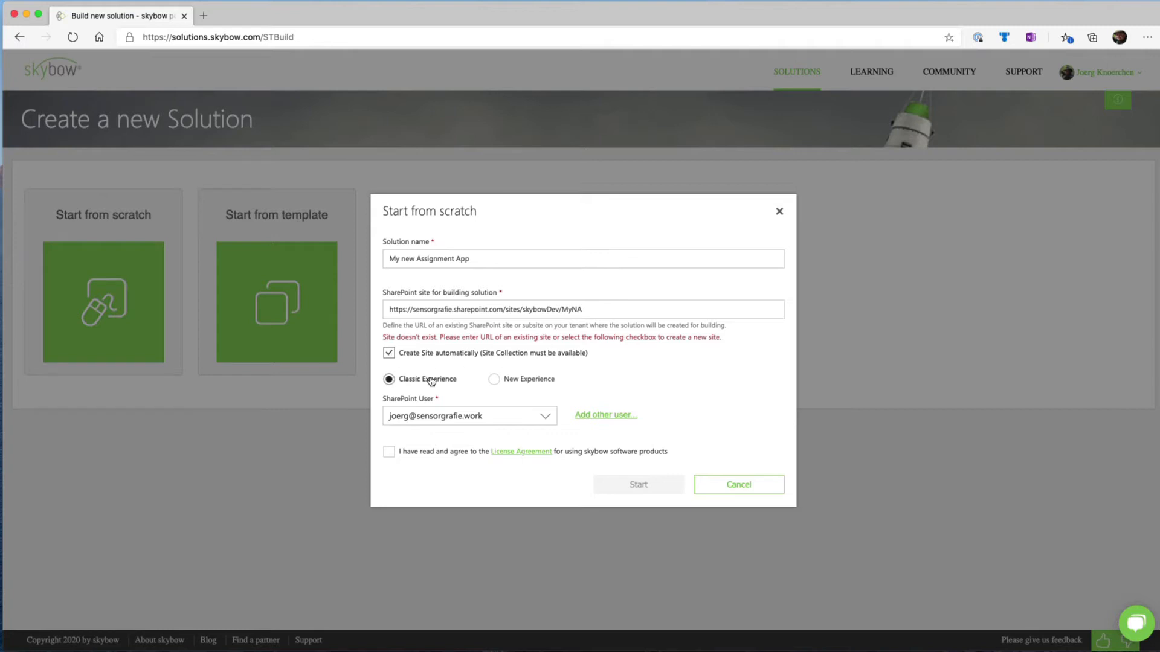
Choose the New Experience and agree to the license, leaving the dialog without starting the solution
{"action": "left_click", "coordinate": [501, 381]}
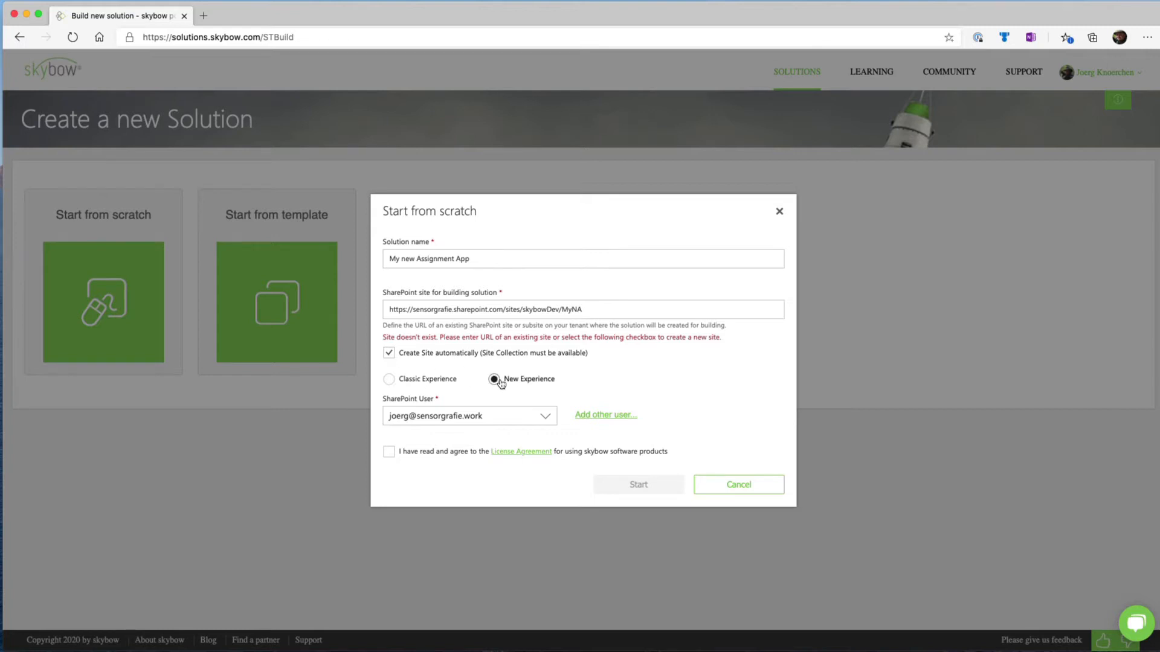
{"action": "left_click", "coordinate": [388, 453]}
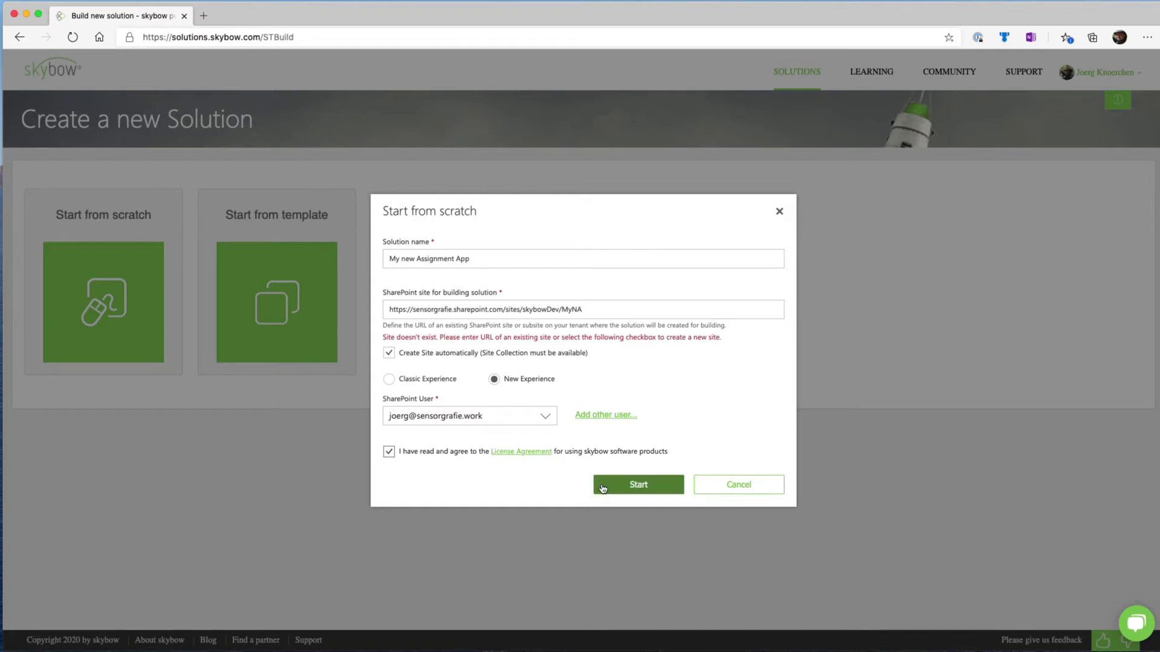
{"action": "left_click", "coordinate": [732, 486]}
Open the SharePoint Admin Center at sensorgrafie-admin.sharepoint.com in a new browser tab
{"action": "left_click", "coordinate": [205, 18]}
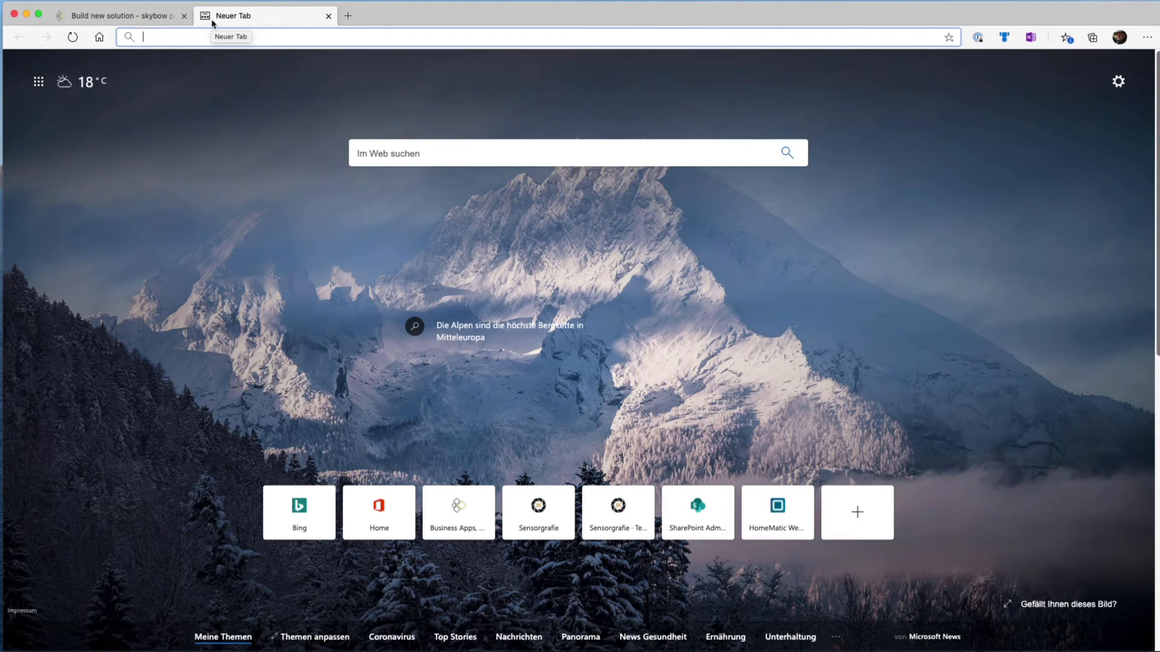
{"action": "type", "text": "adm"}
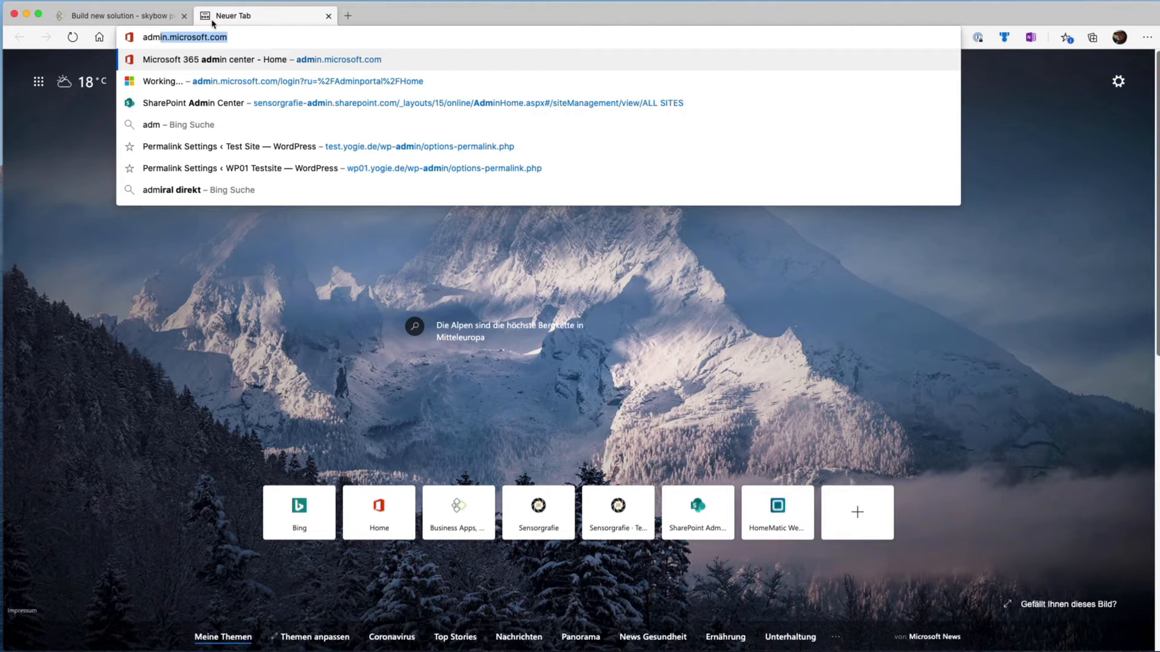
{"action": "key", "text": "super+a"}
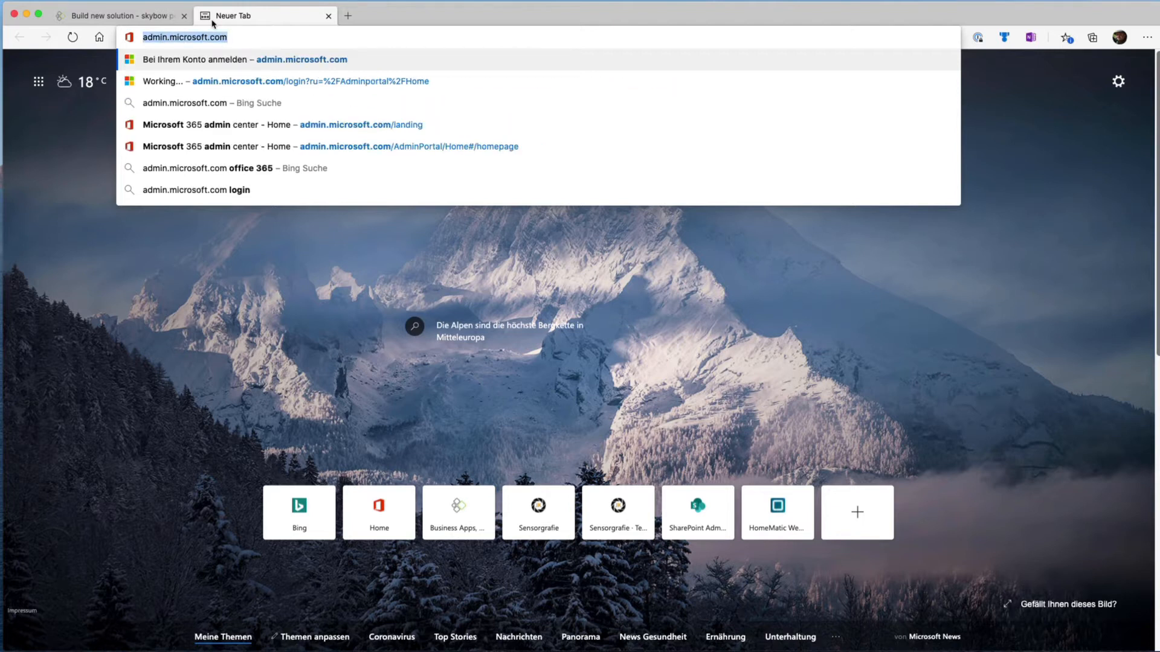
{"action": "key", "text": "BackSpace"}
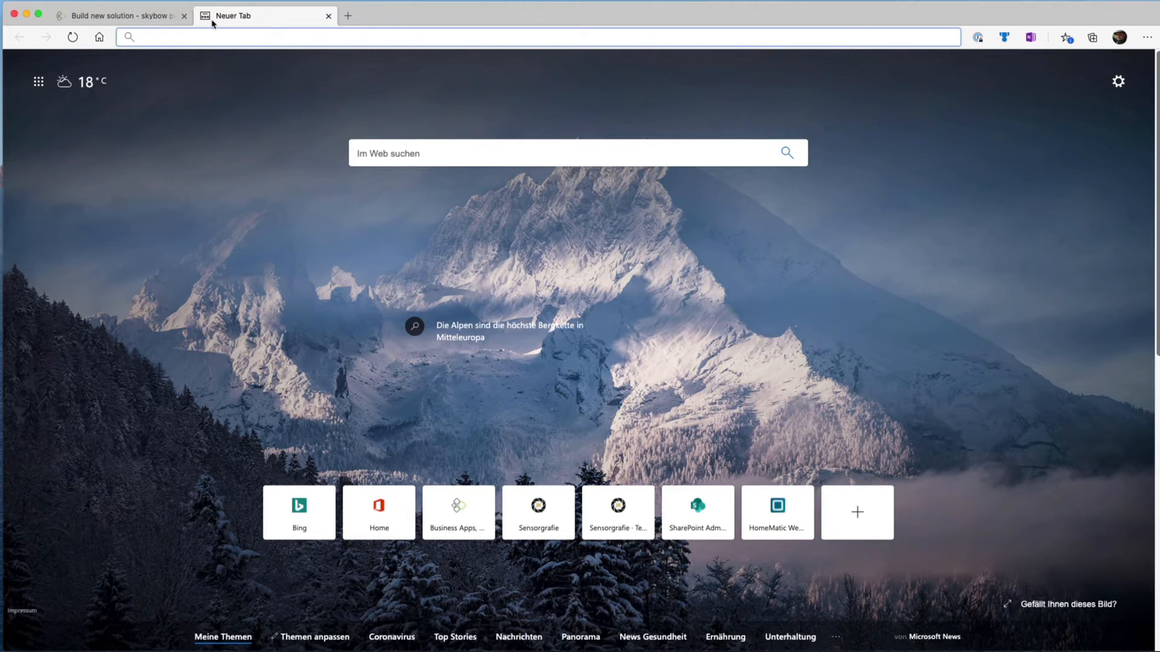
{"action": "type", "text": "sh"}
{"action": "key", "text": "BackSpace"}
{"action": "key", "text": "BackSpace"}
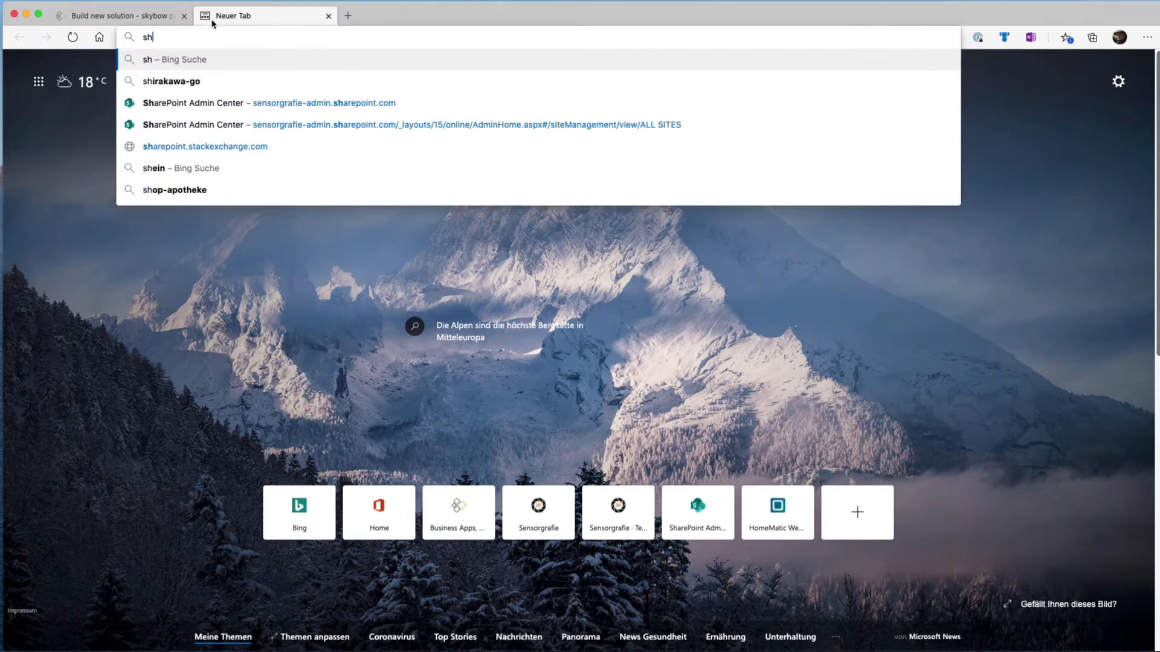
{"action": "type", "text": "e"}
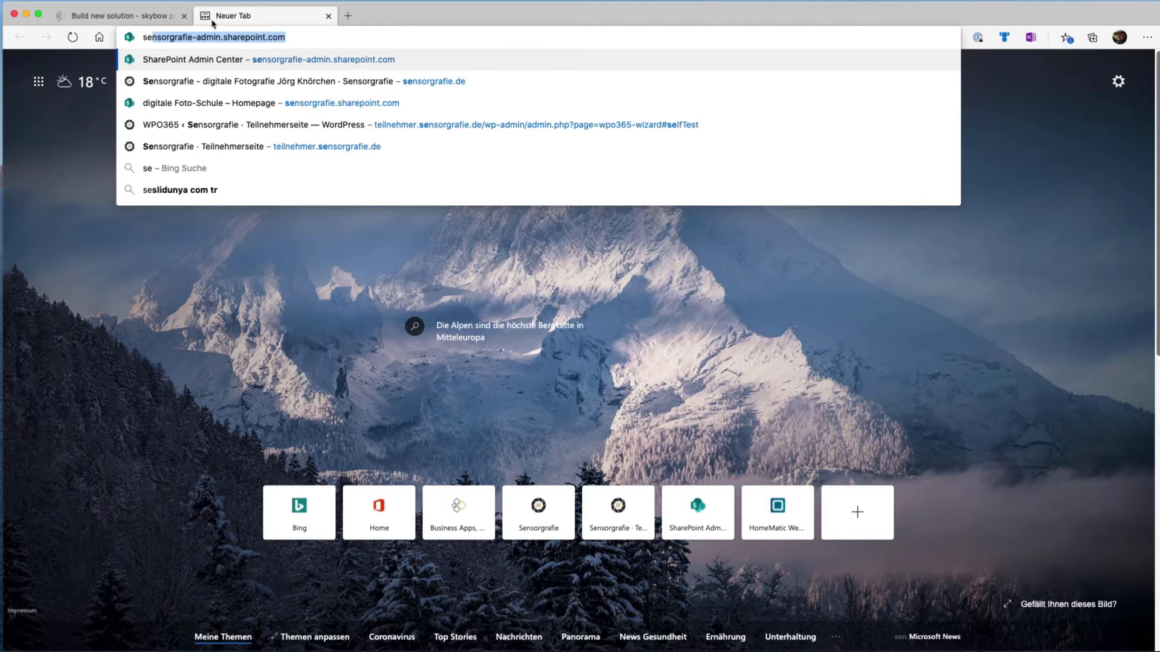
{"action": "key", "text": "Return"}
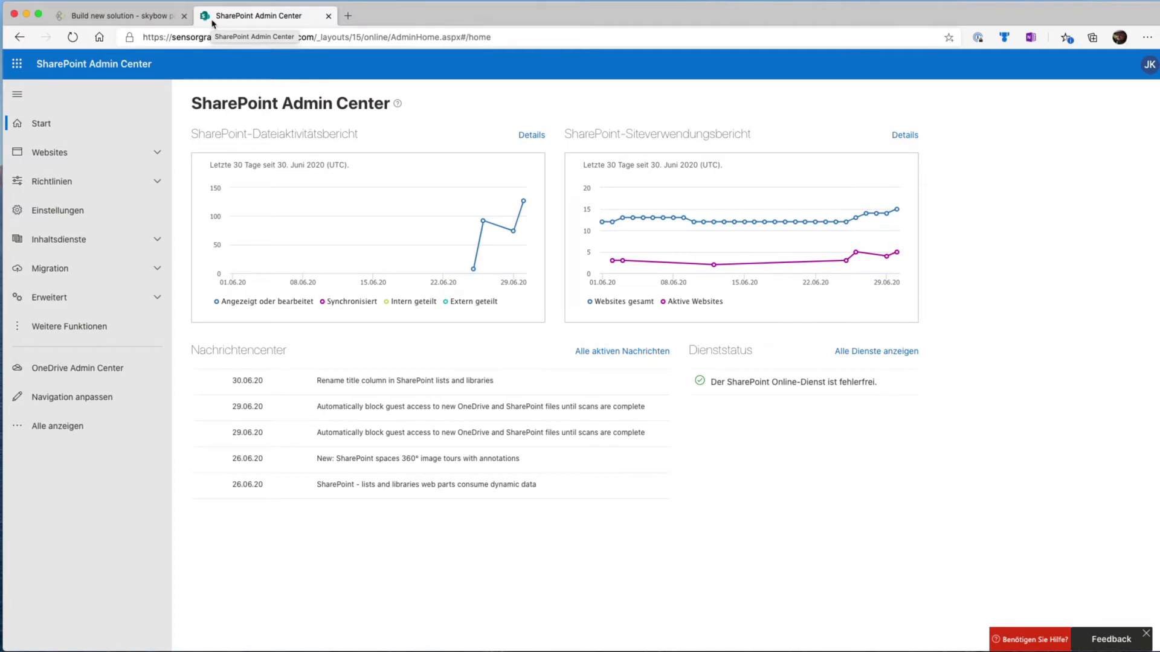
Show the list of active websites and look through its available views
{"action": "left_click", "coordinate": [157, 156]}
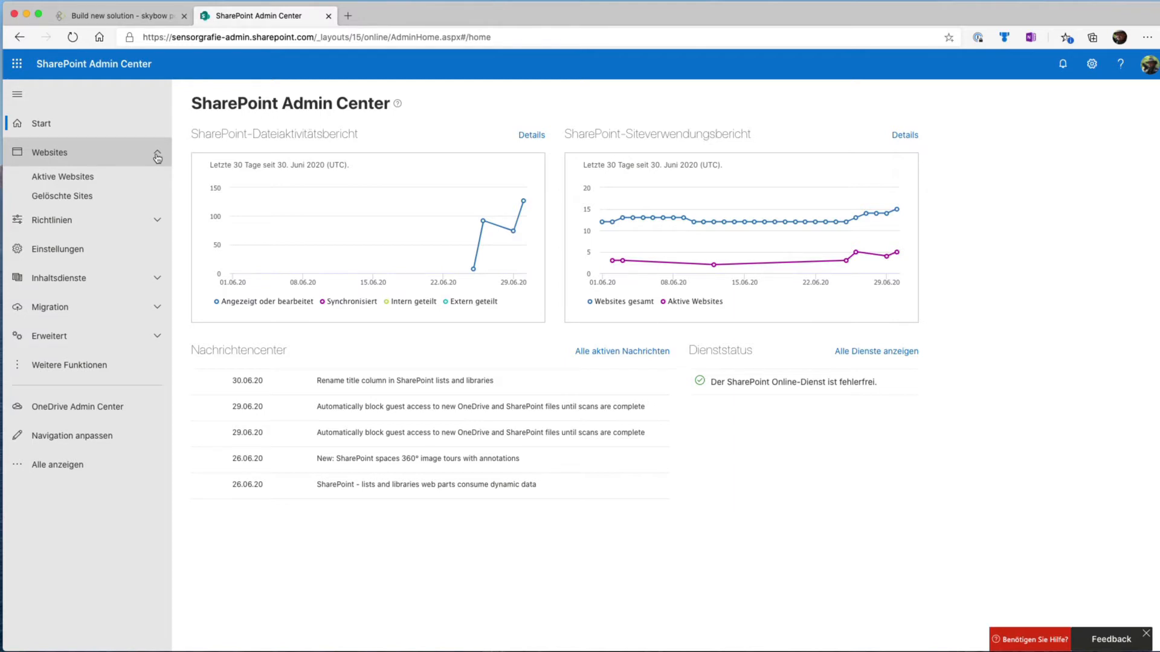
{"action": "left_click", "coordinate": [110, 174]}
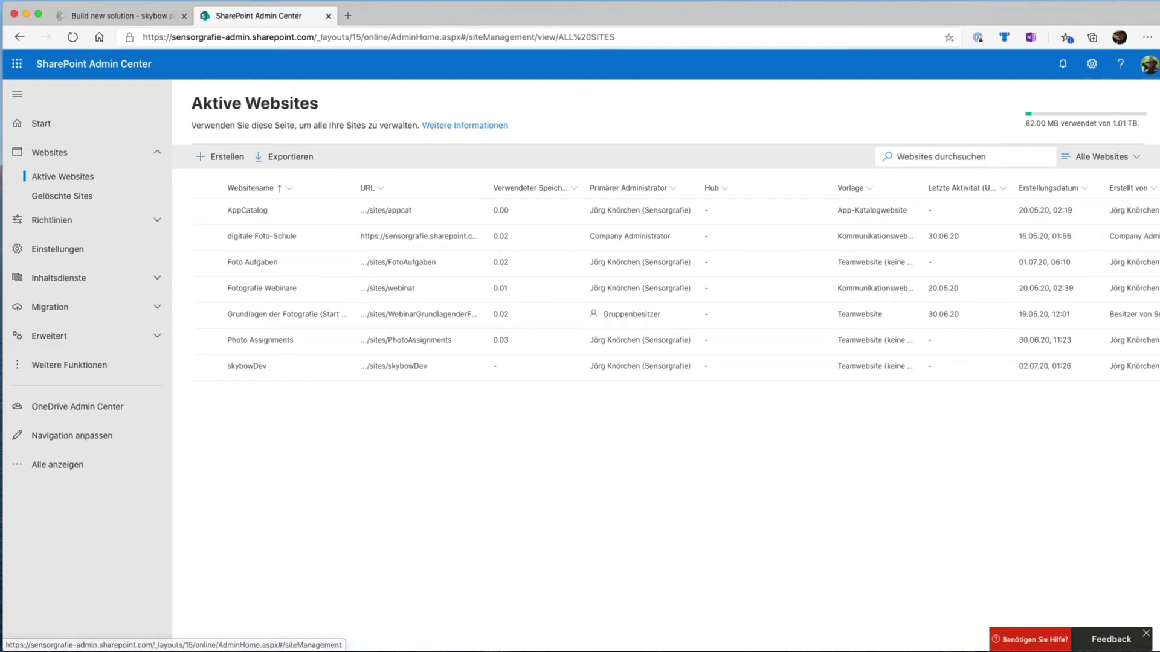
{"action": "left_click", "coordinate": [119, 16]}
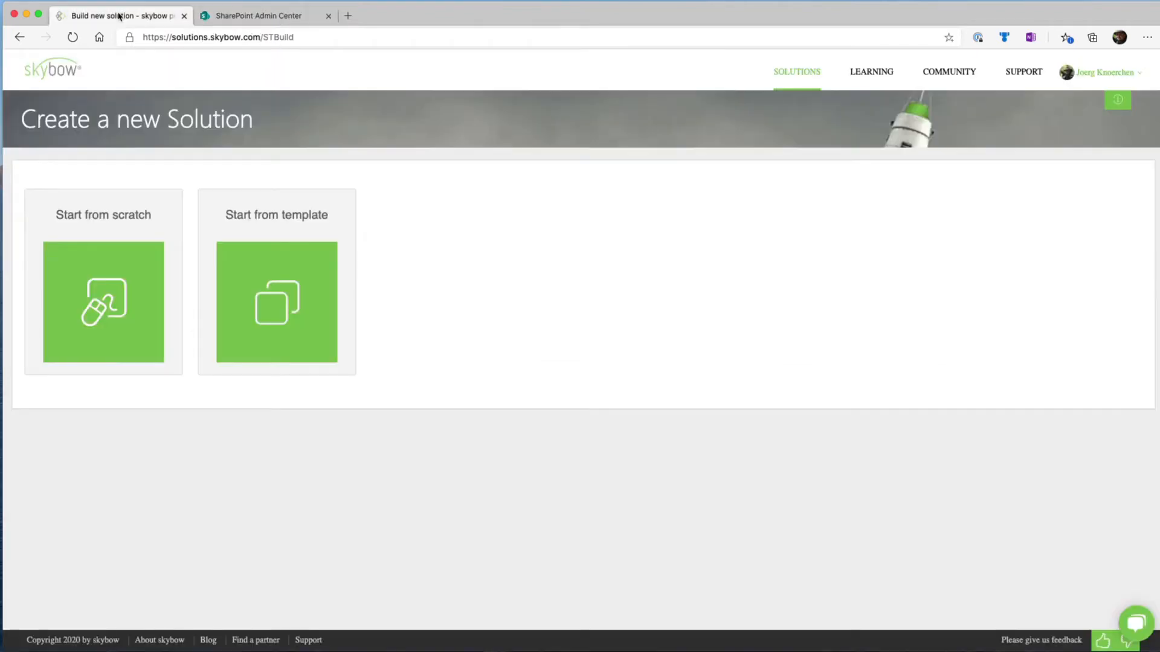
{"action": "left_click", "coordinate": [248, 16]}
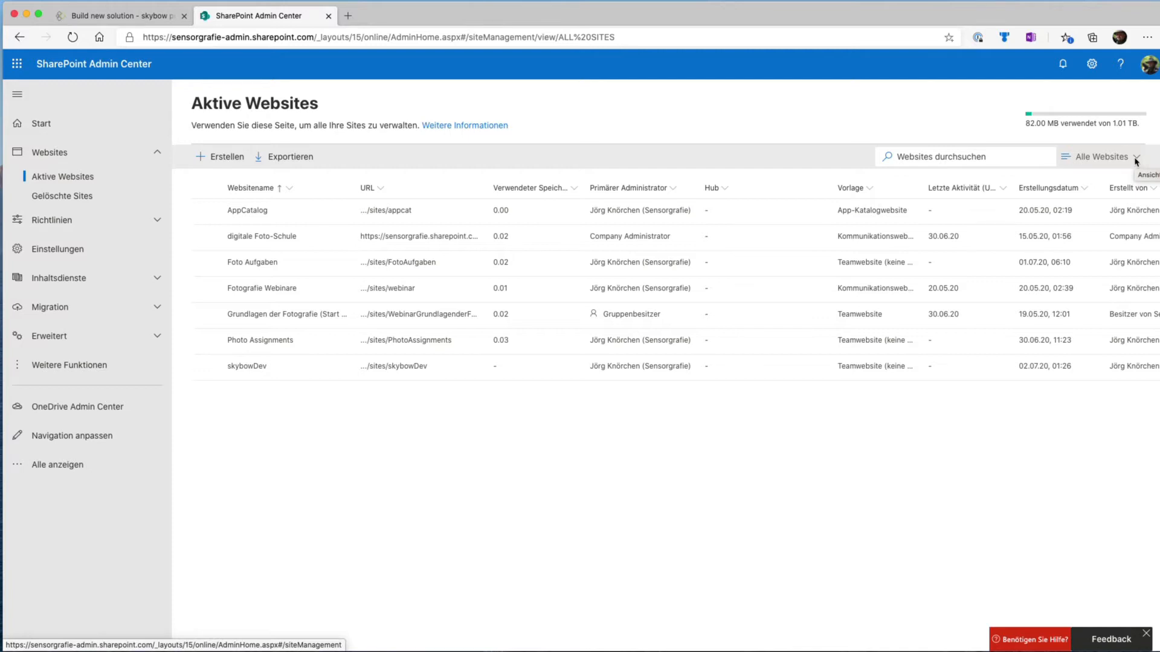
{"action": "left_click", "coordinate": [1136, 159]}
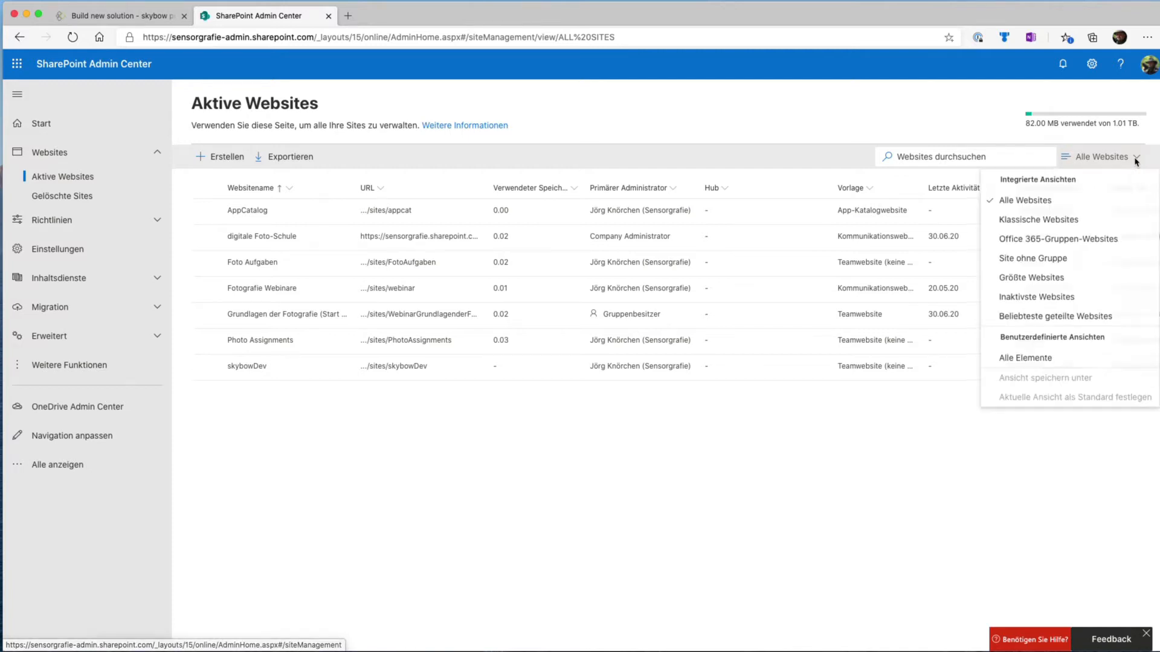
{"action": "left_click", "coordinate": [669, 497]}
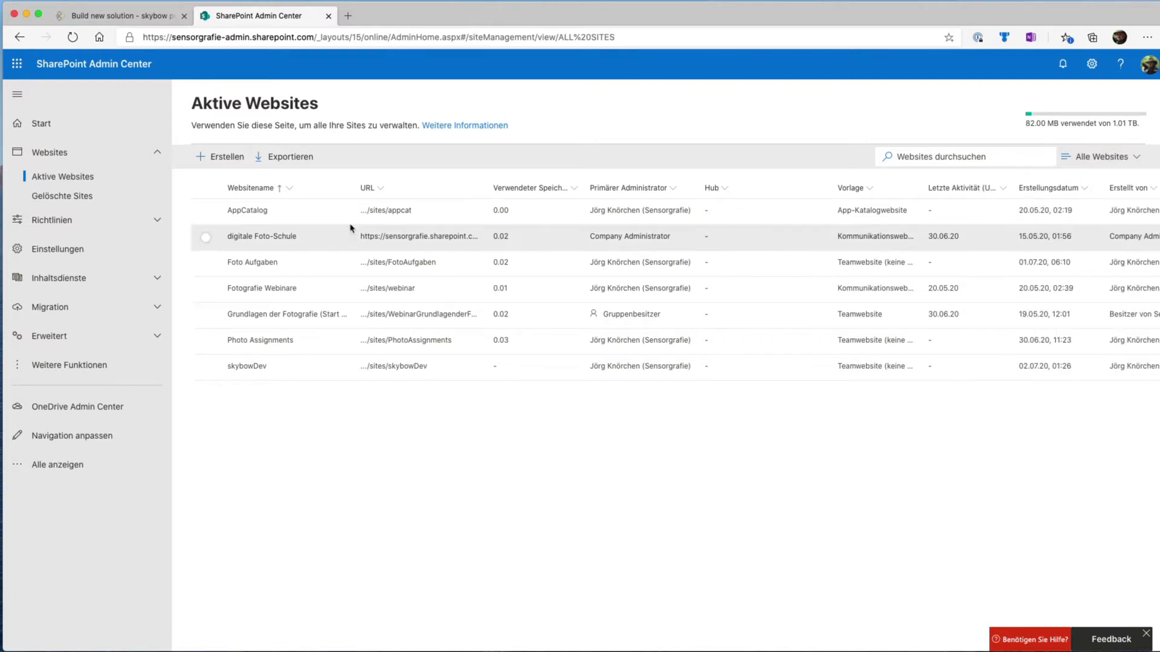
Try out creating a team website without an Office 365 group, with English as its language, and cancel after viewing the advanced settings
{"action": "left_click", "coordinate": [222, 158]}
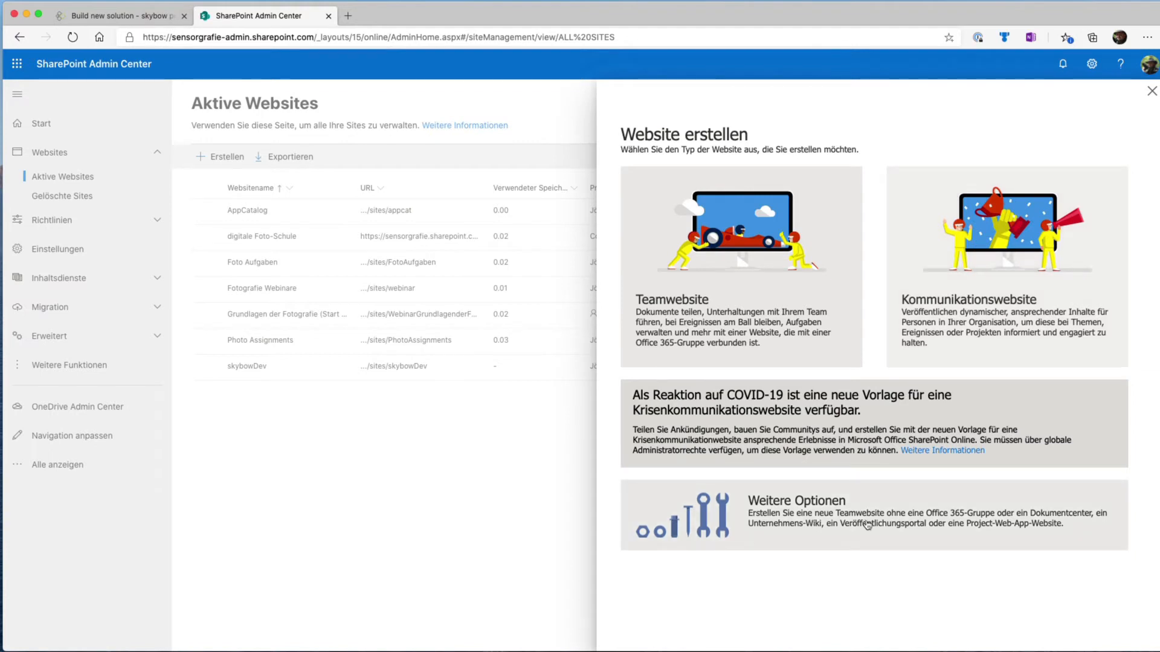
{"action": "left_click", "coordinate": [794, 513]}
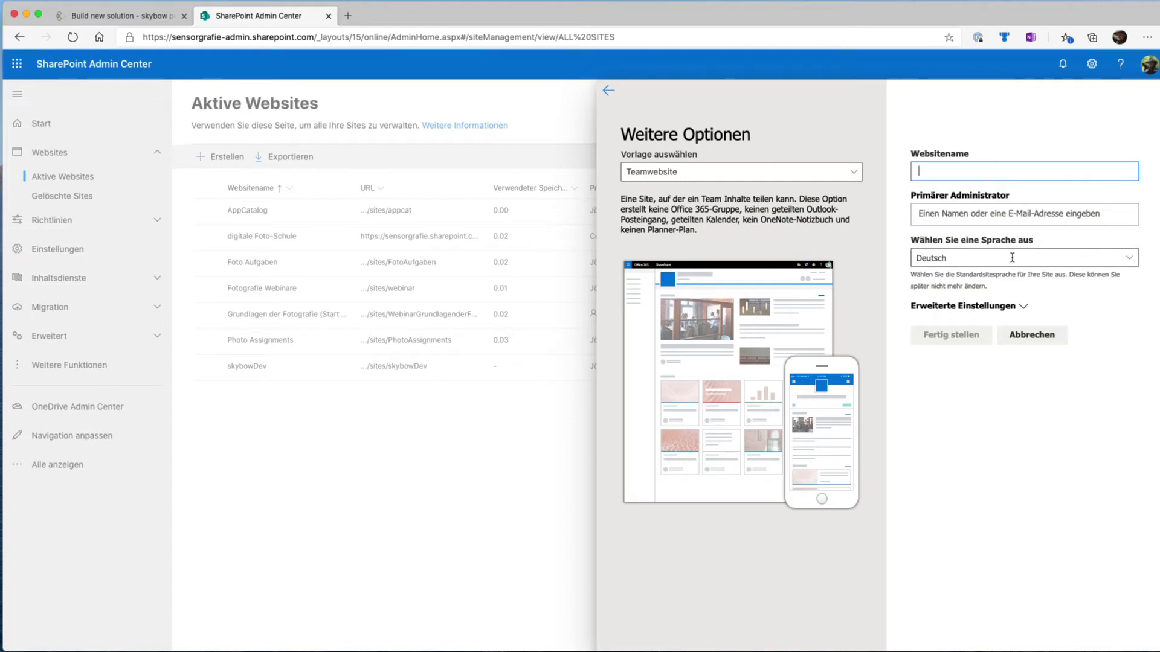
{"action": "left_click", "coordinate": [1070, 258]}
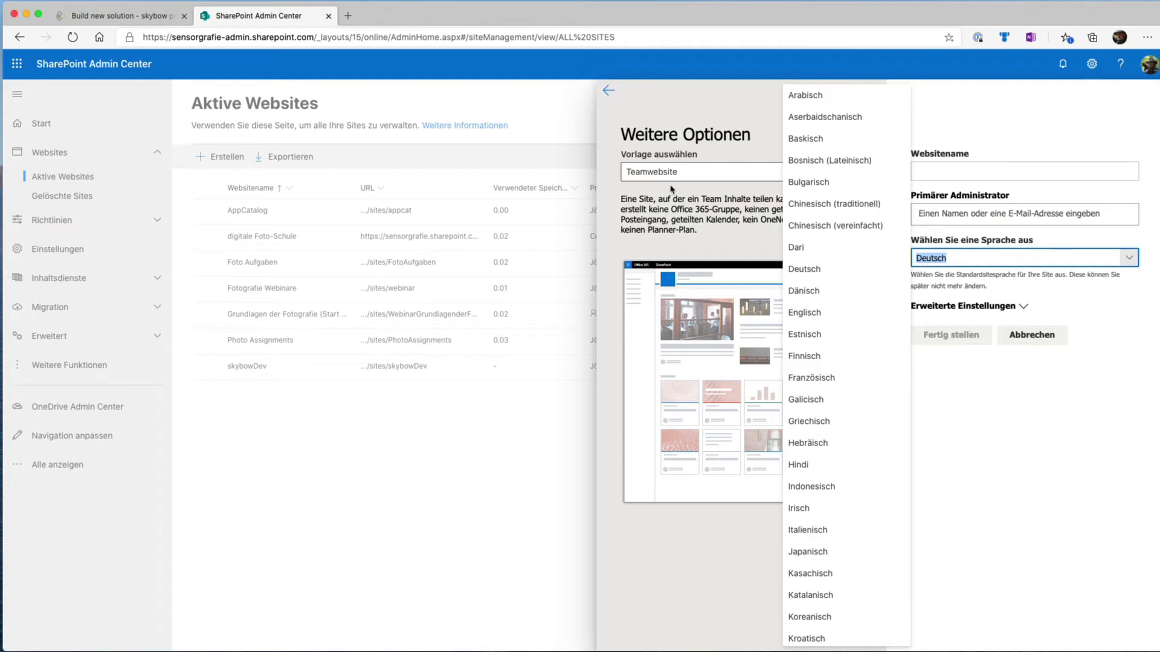
{"action": "left_click", "coordinate": [792, 316]}
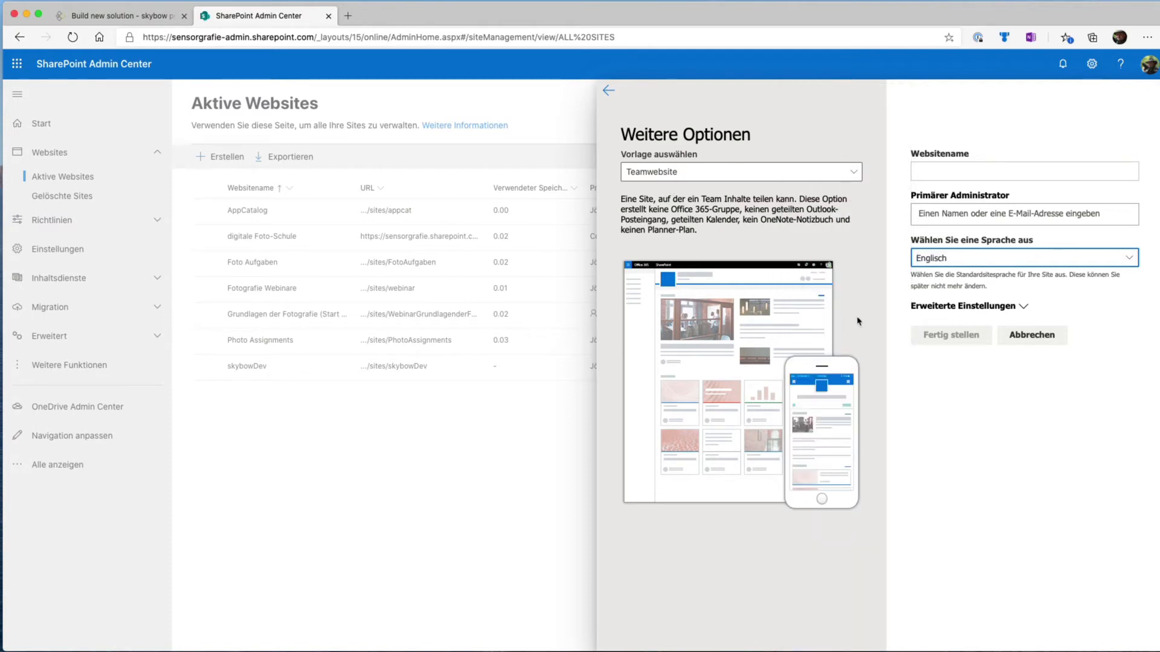
{"action": "left_click", "coordinate": [1026, 308]}
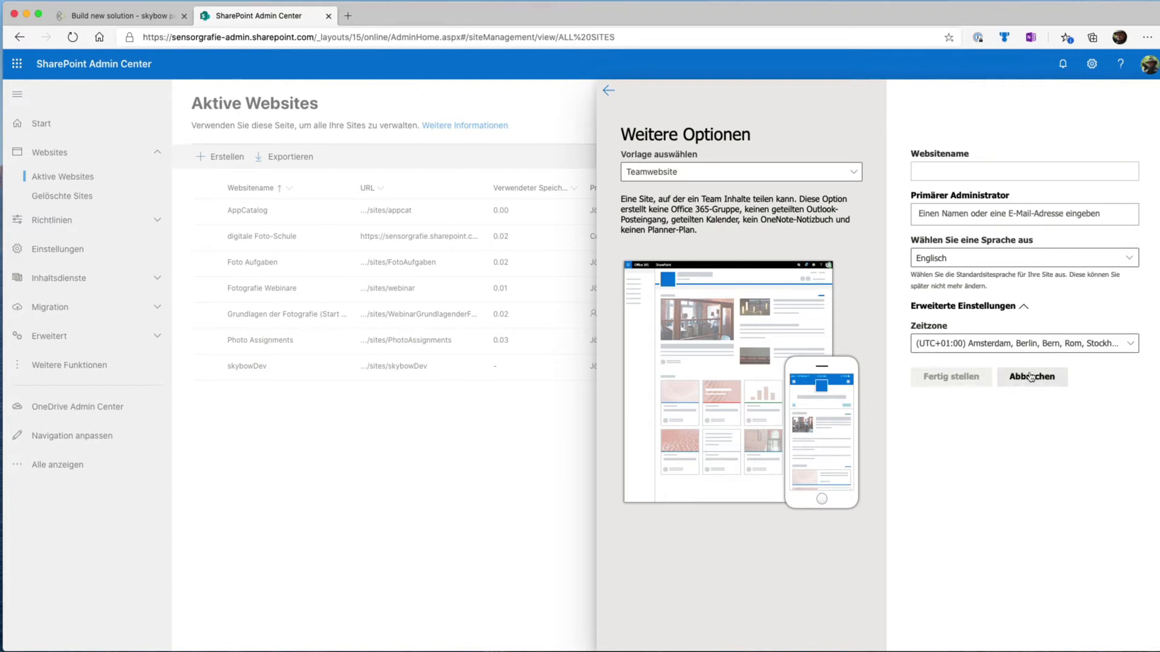
{"action": "left_click", "coordinate": [1031, 377]}
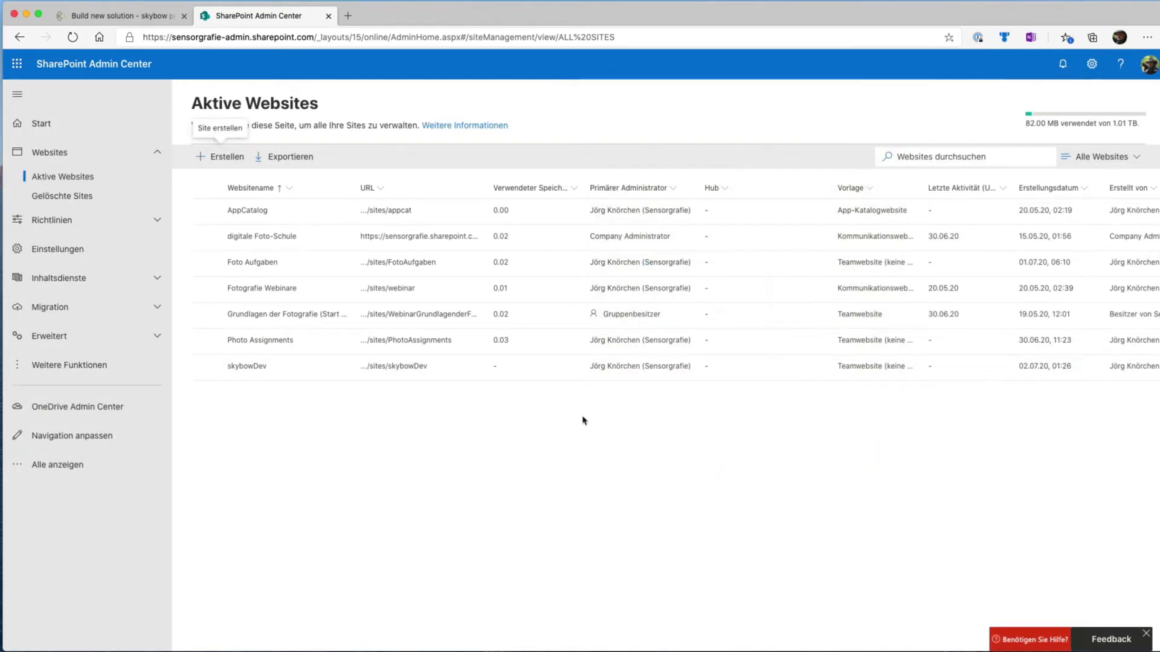
Open the skybowDev site and go from its full website settings to the language settings
{"action": "left_click", "coordinate": [409, 367]}
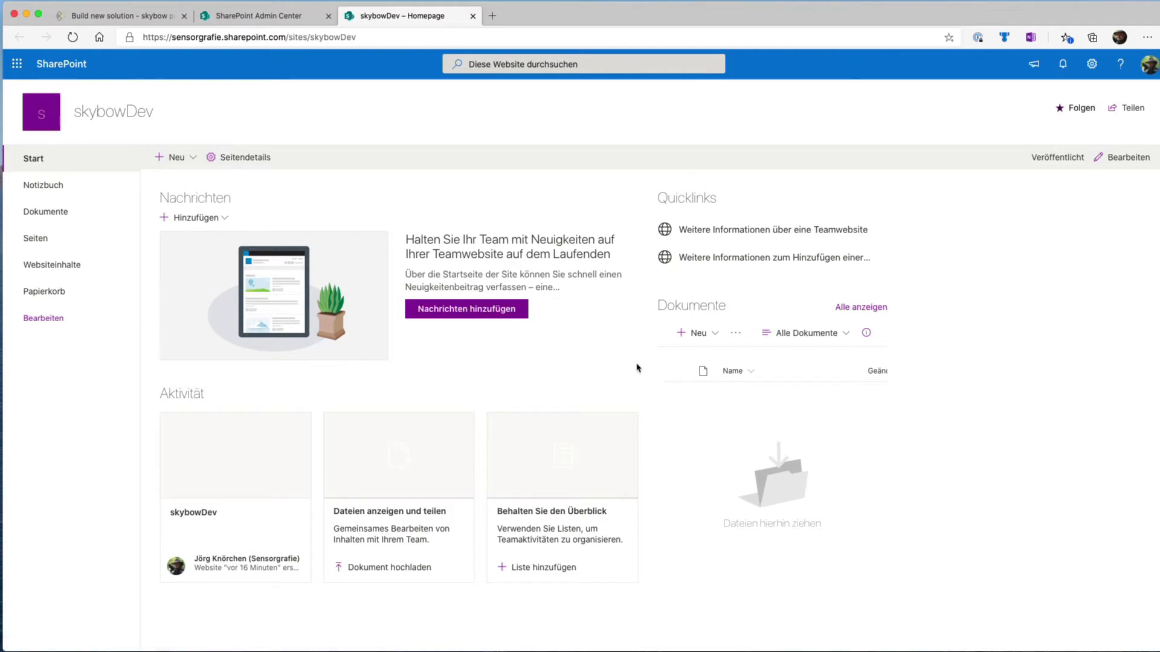
{"action": "left_click", "coordinate": [1091, 71]}
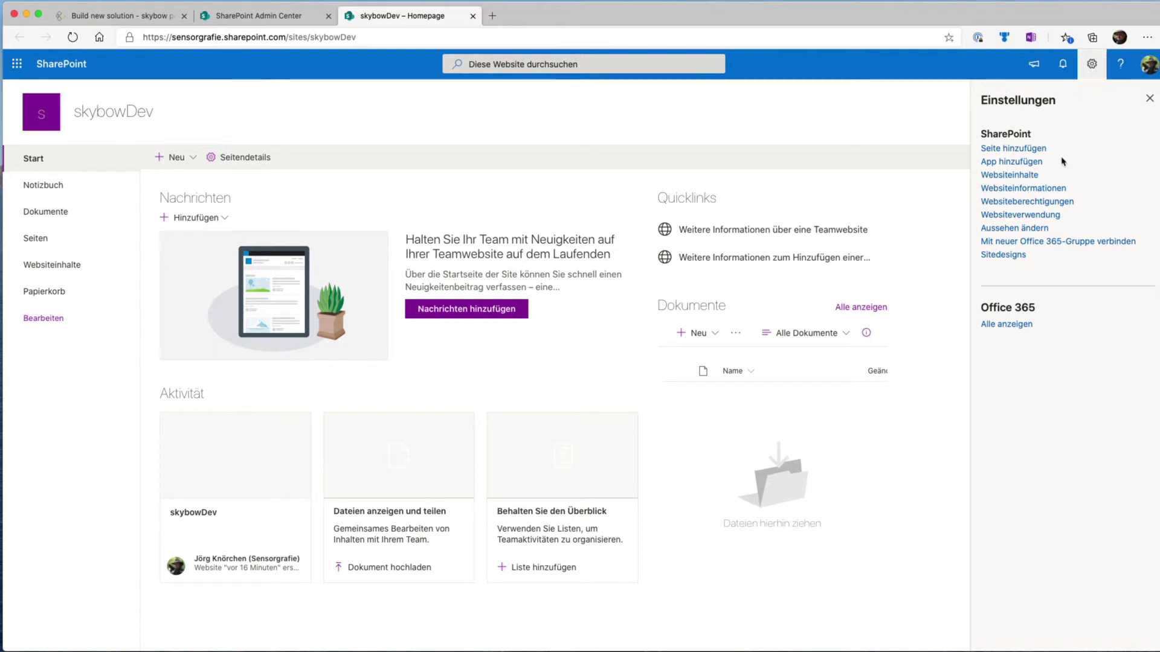
{"action": "left_click", "coordinate": [1014, 180]}
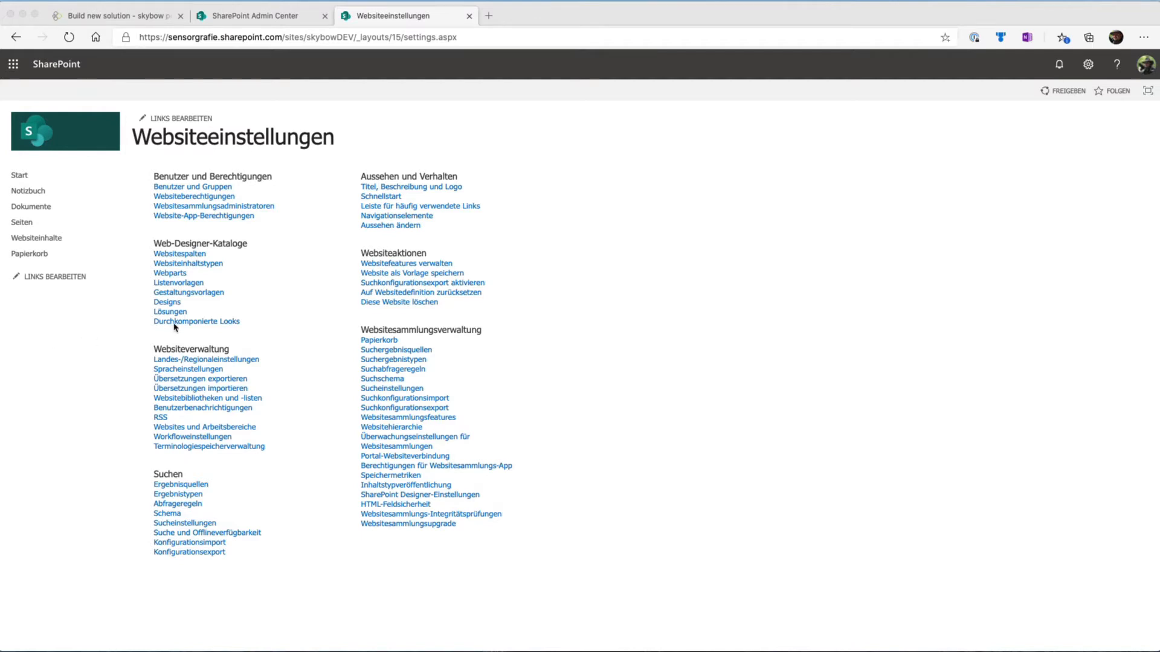
{"action": "left_click", "coordinate": [195, 371]}
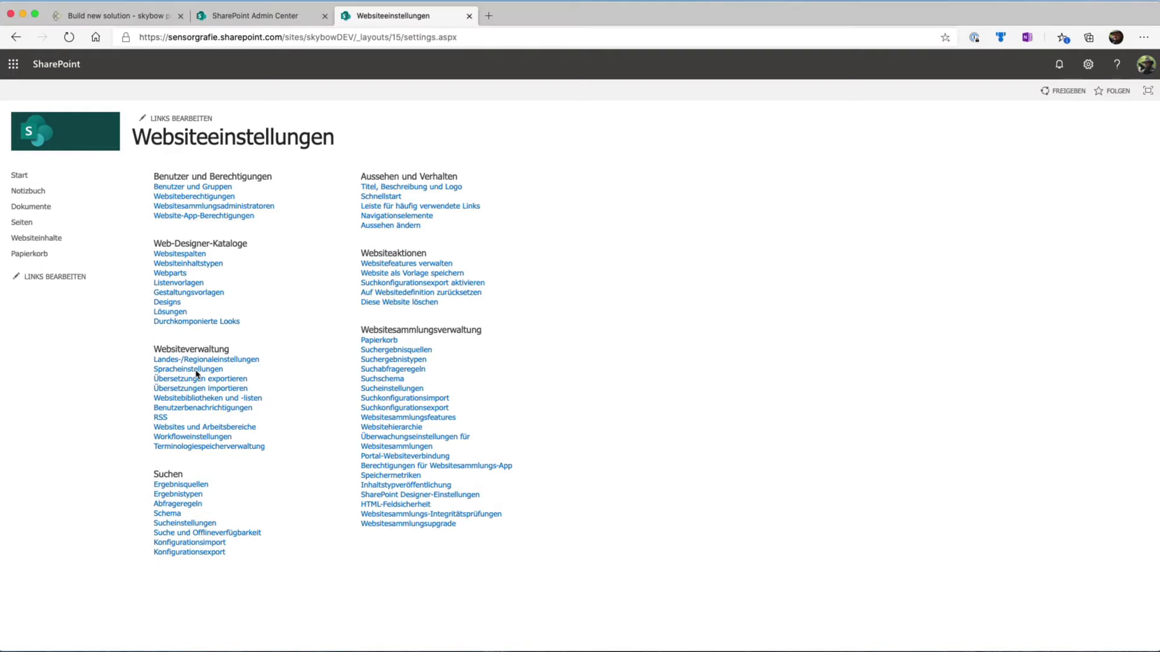
{"action": "left_click", "coordinate": [196, 370]}
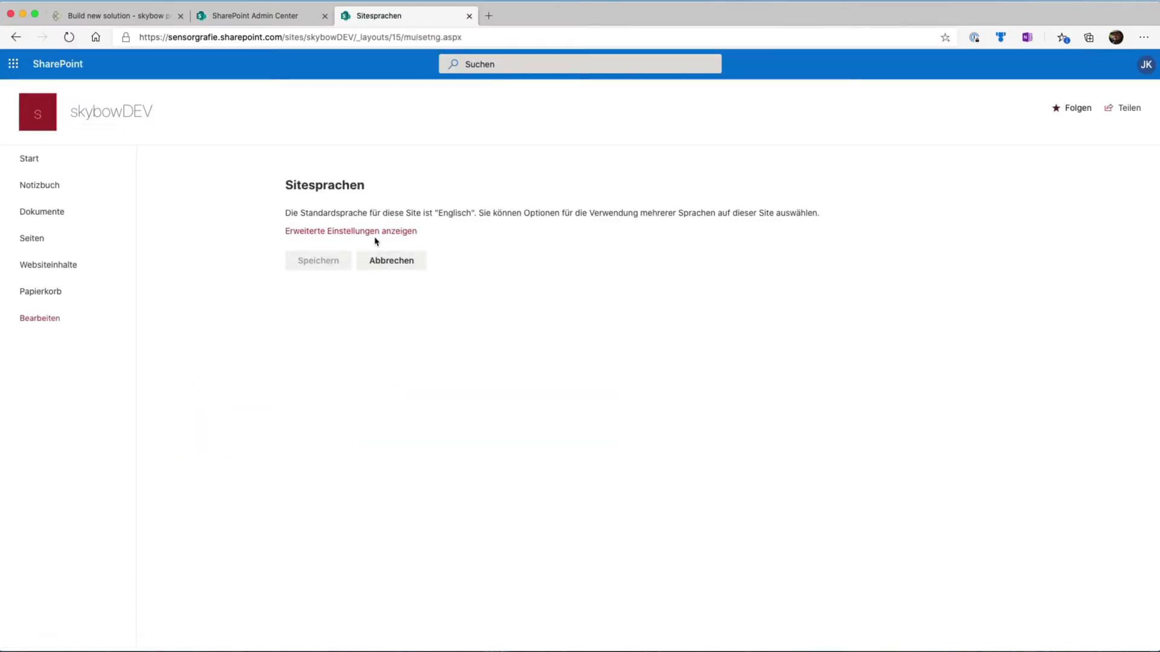
Check the site's default language, remove Deutsch from the available languages in the advanced settings, and save
{"action": "double_click", "coordinate": [450, 215]}
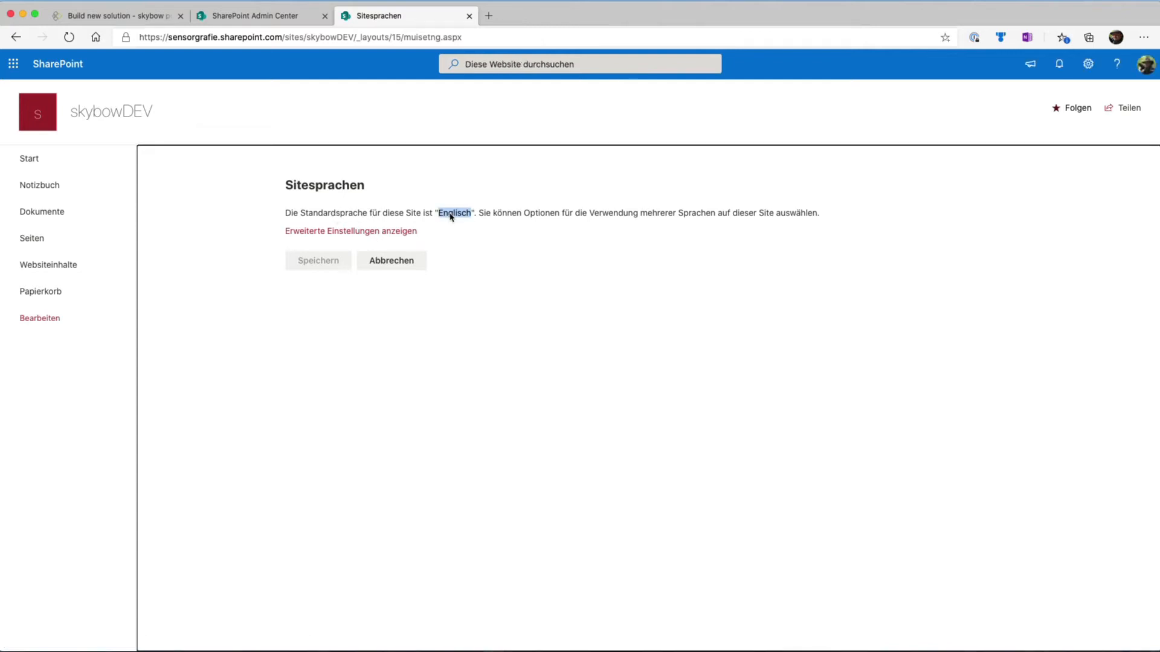
{"action": "left_click", "coordinate": [394, 232]}
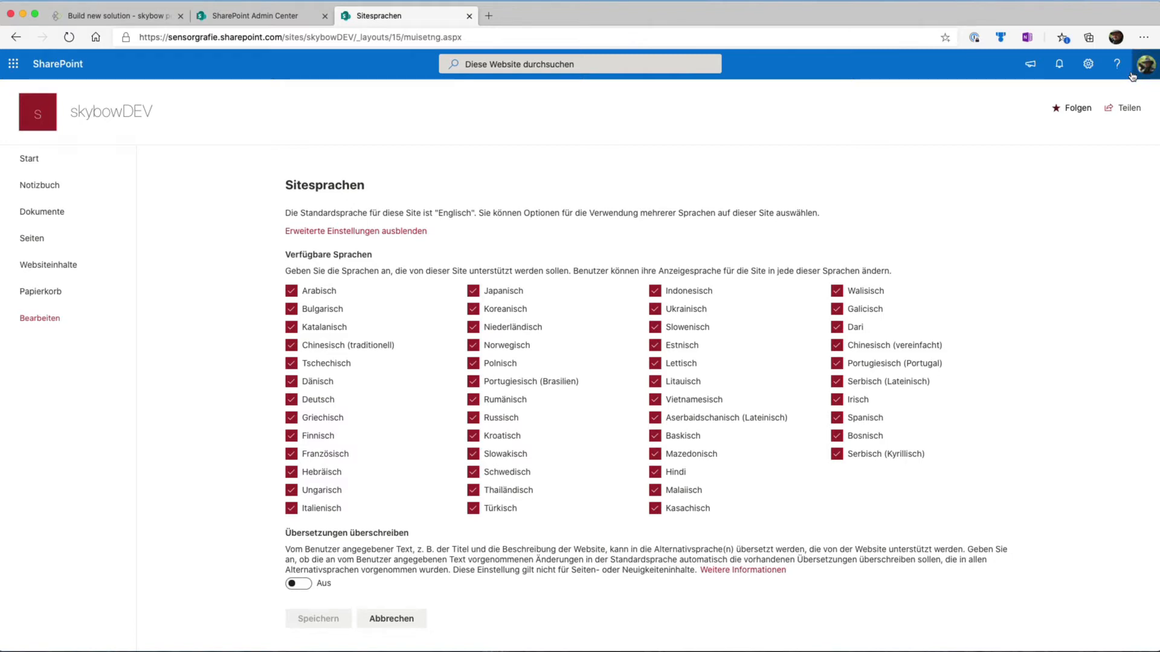
{"action": "left_click", "coordinate": [292, 400]}
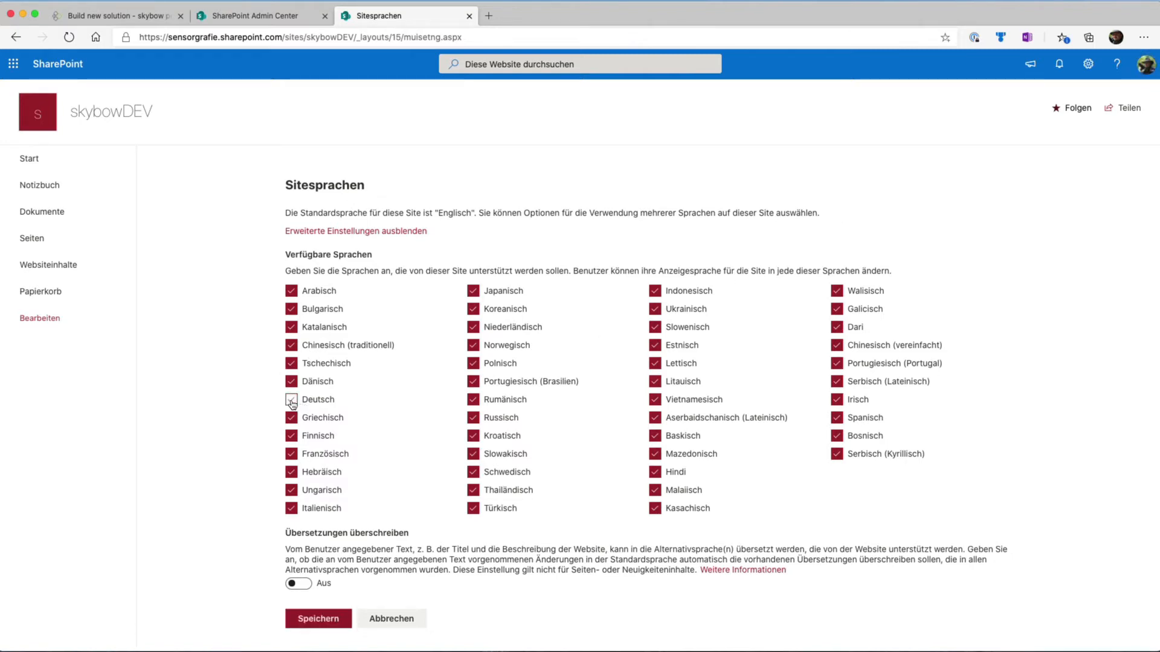
{"action": "left_click", "coordinate": [315, 619]}
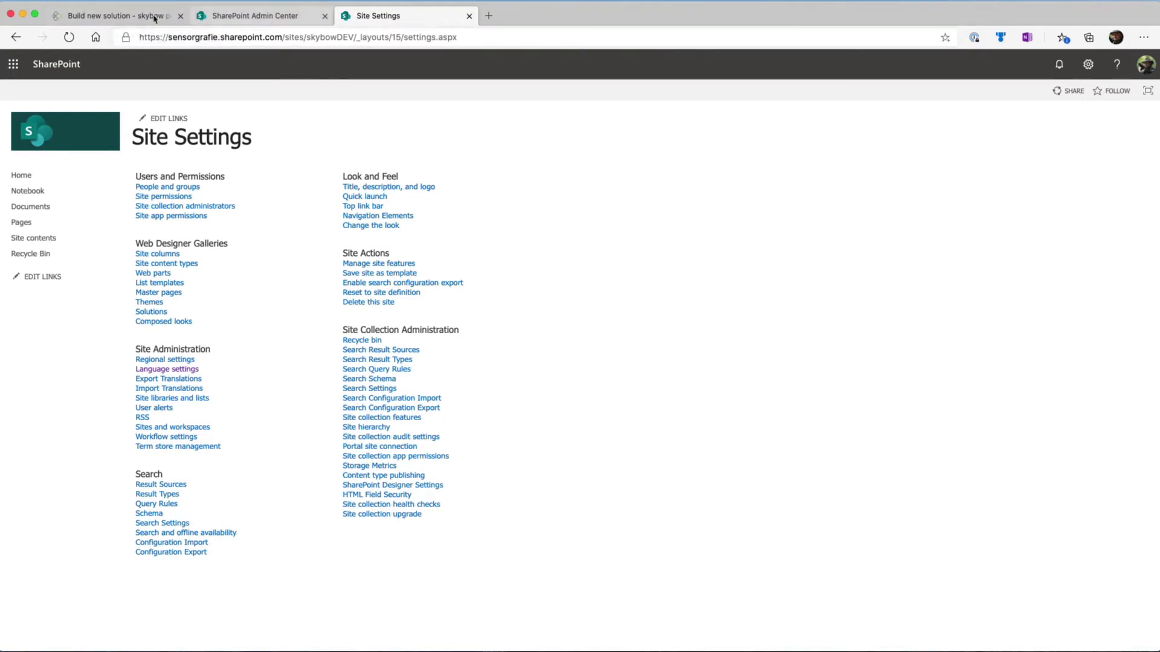
Return to the skybow portal's Solution Studio start page and open the Photo Assignments solution
{"action": "left_click", "coordinate": [102, 18]}
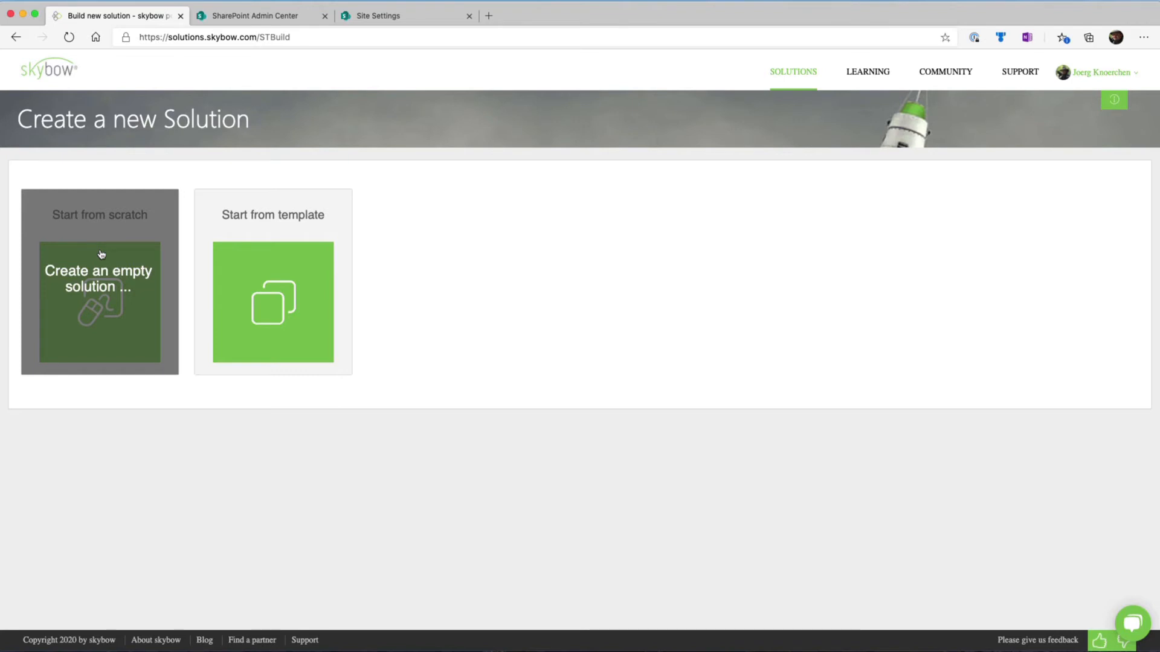
{"action": "left_click", "coordinate": [16, 39]}
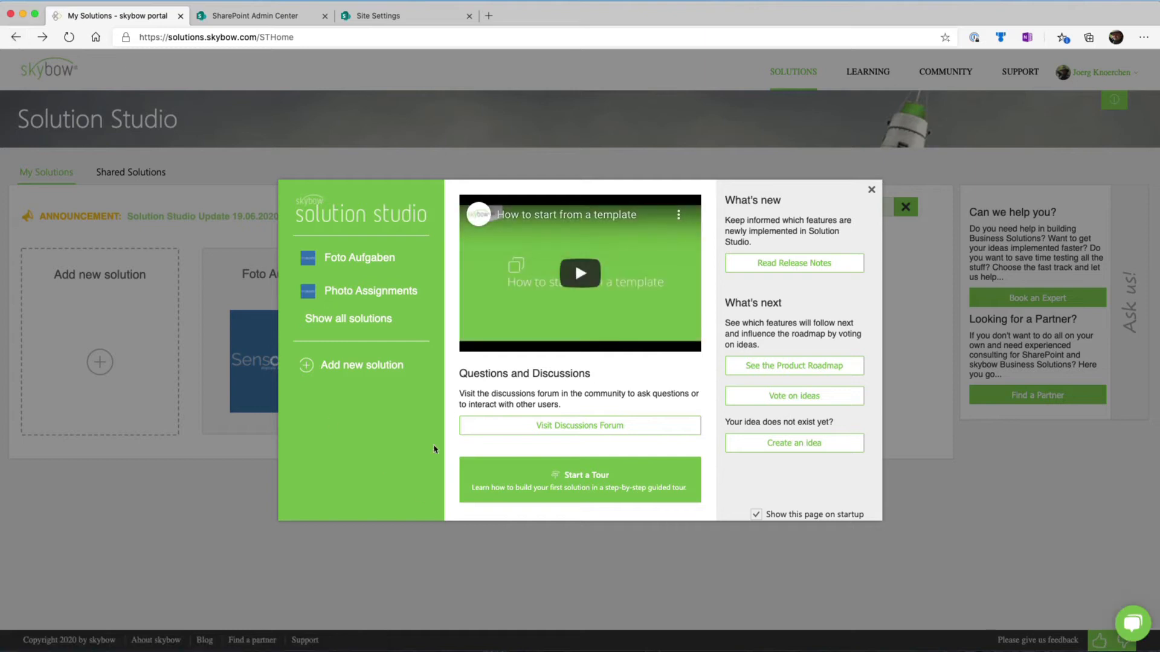
{"action": "left_click", "coordinate": [382, 292]}
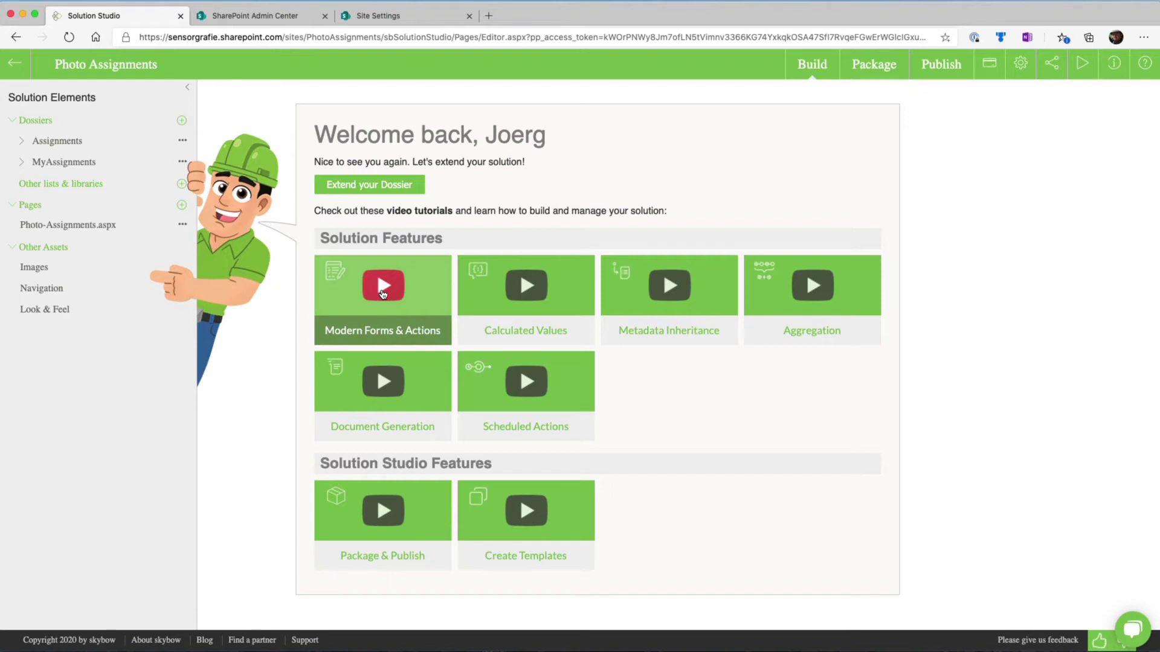
Start configuring a new dossier and look through the existing SharePoint lists it could be based on
{"action": "left_click", "coordinate": [180, 122]}
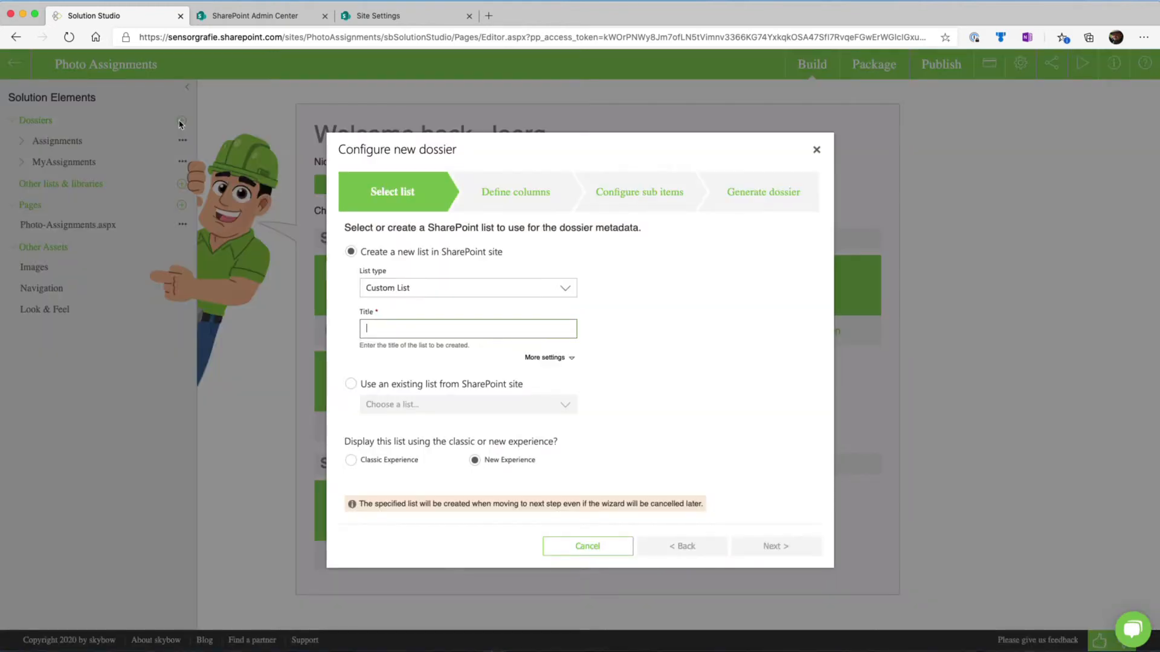
{"action": "left_click", "coordinate": [351, 386]}
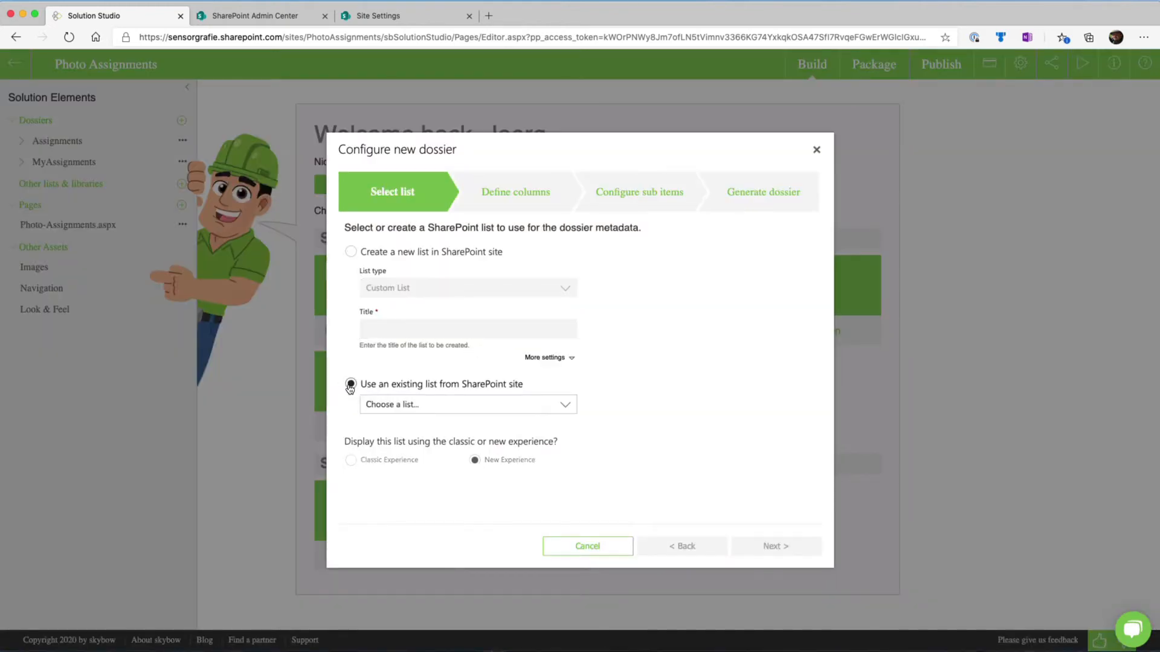
{"action": "left_click", "coordinate": [499, 411]}
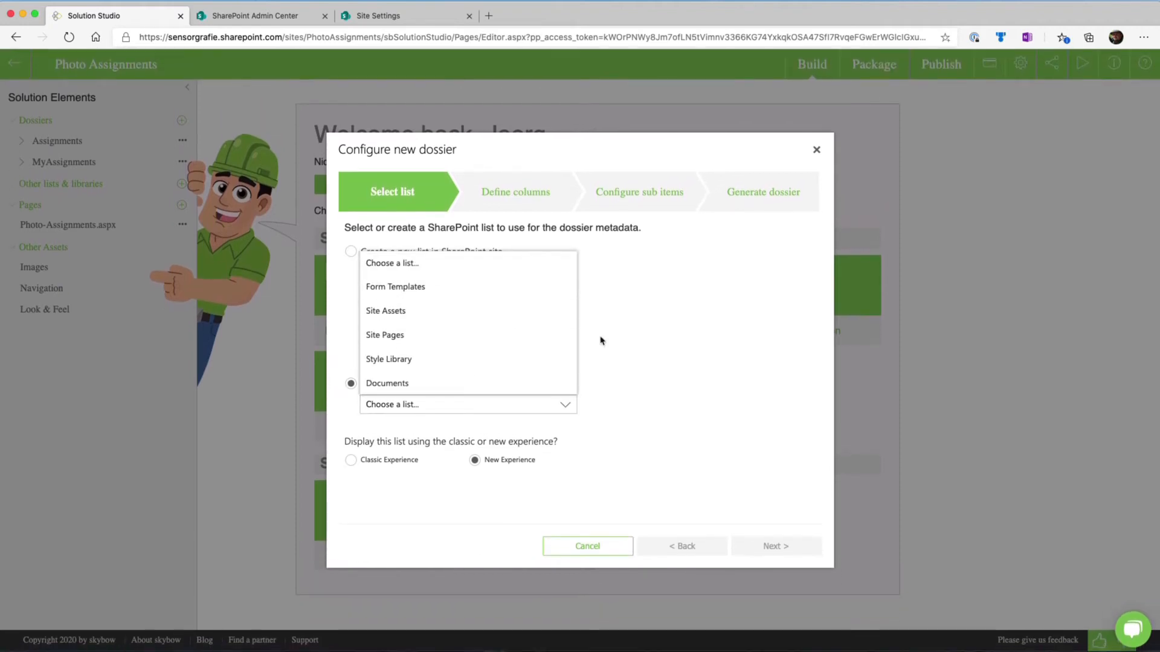
{"action": "left_click", "coordinate": [665, 371]}
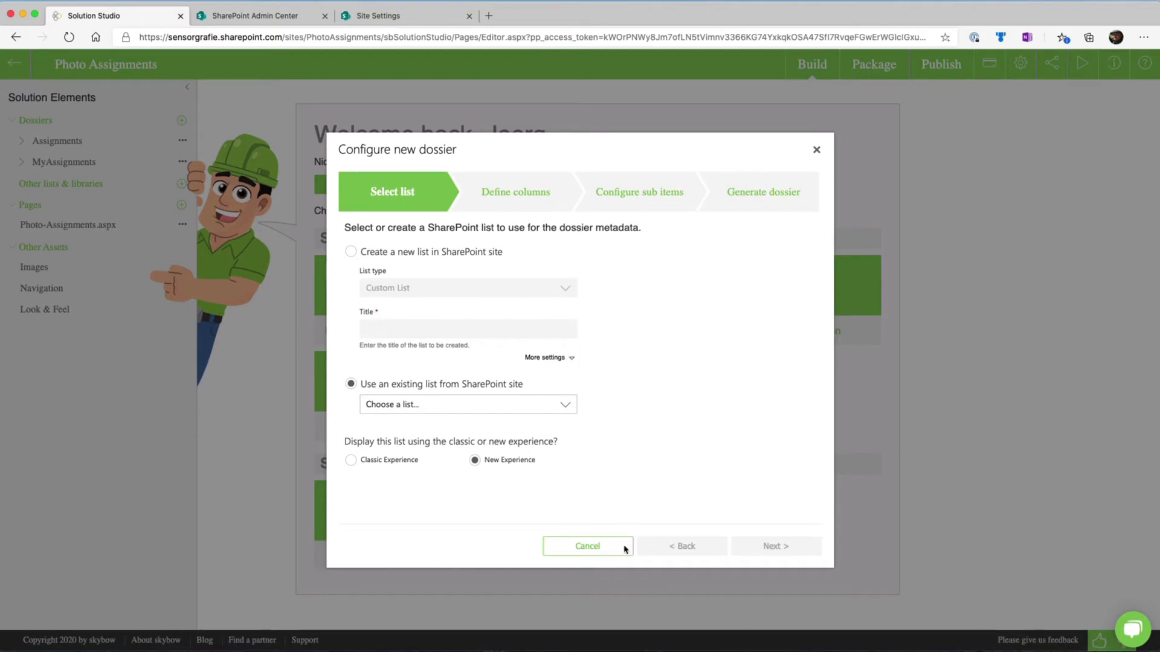
Look through the list types offered for creating a new dossier list and close the wizard without creating one
{"action": "left_click", "coordinate": [363, 253]}
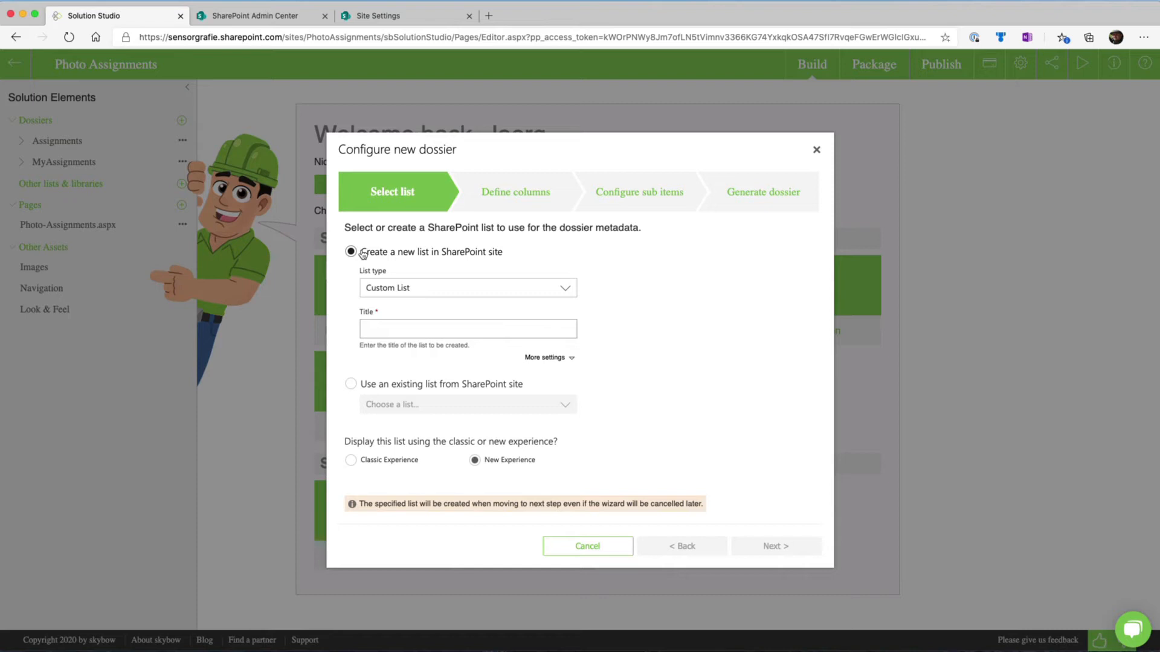
{"action": "left_click", "coordinate": [408, 294]}
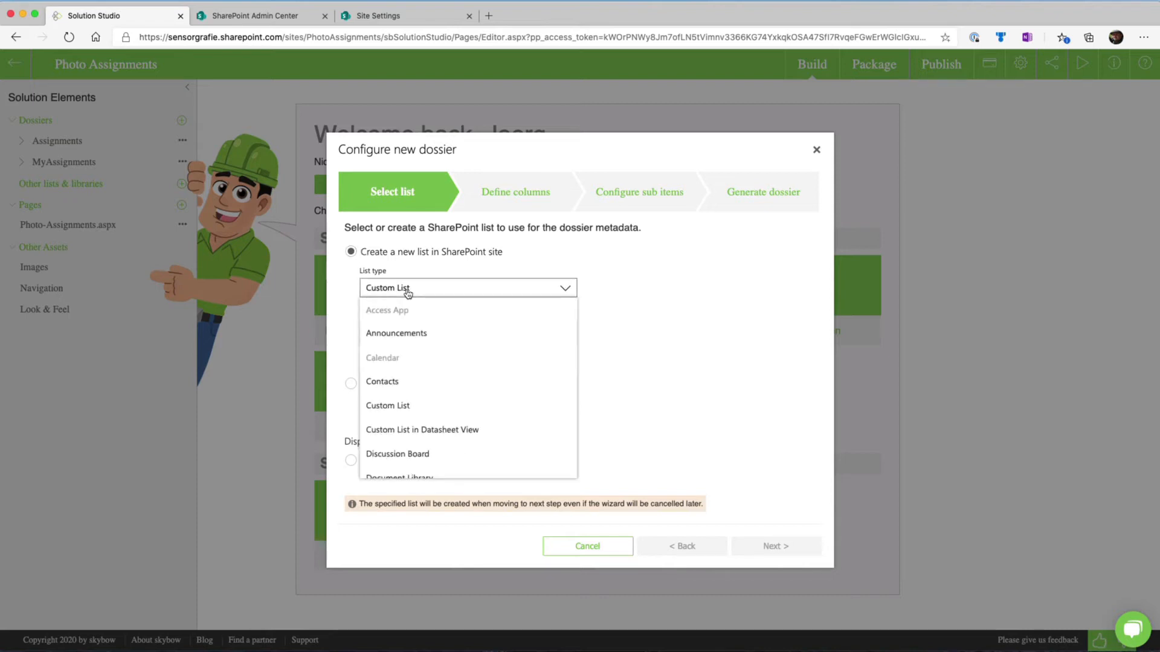
{"action": "scroll", "coordinate": [414, 377], "scroll_direction": "down", "scroll_amount": 3}
{"action": "scroll", "coordinate": [405, 428], "scroll_direction": "down", "scroll_amount": 3}
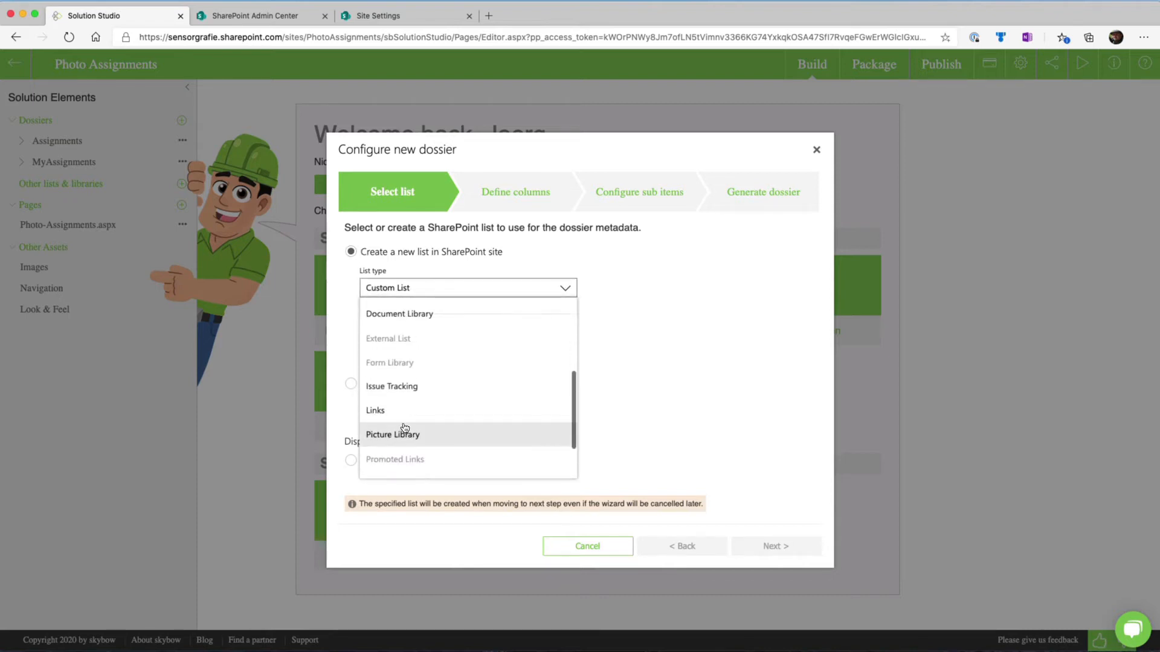
{"action": "scroll", "coordinate": [405, 428], "scroll_direction": "down", "scroll_amount": 2}
{"action": "scroll", "coordinate": [404, 428], "scroll_direction": "up", "scroll_amount": 5}
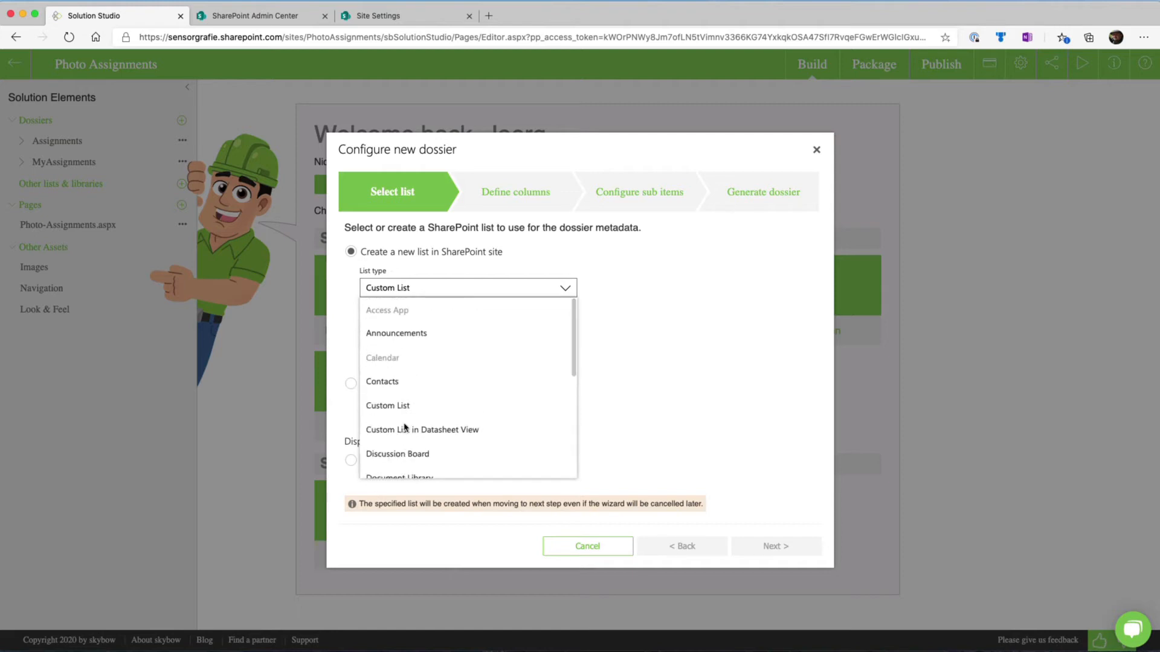
{"action": "left_click", "coordinate": [640, 330]}
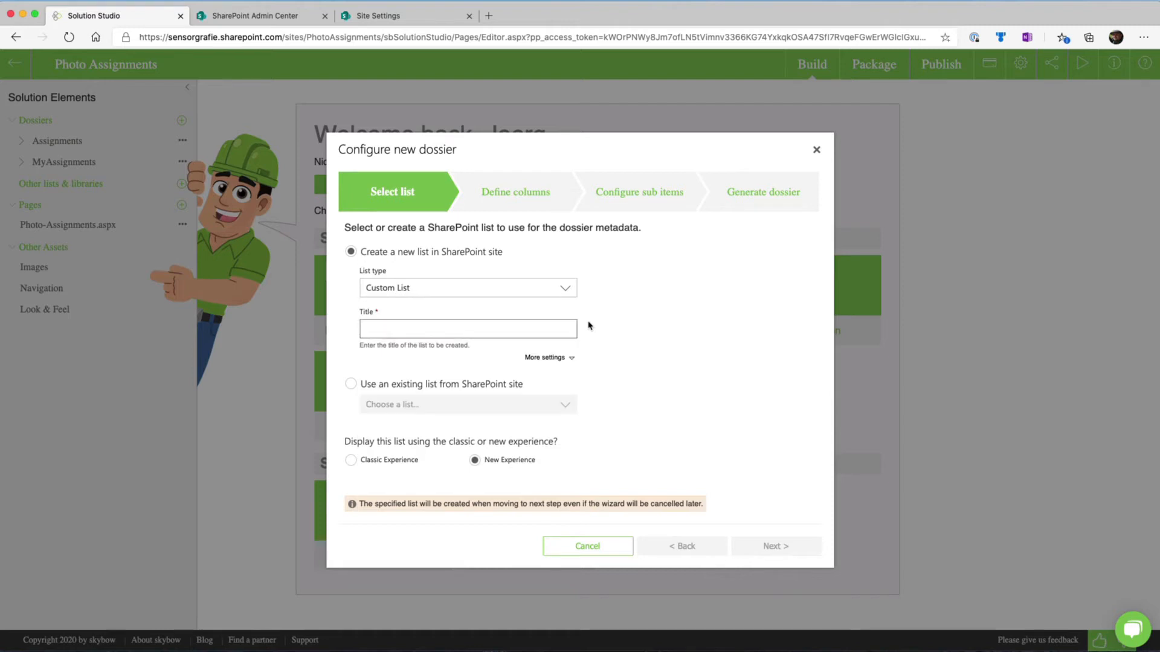
{"action": "left_click", "coordinate": [384, 329]}
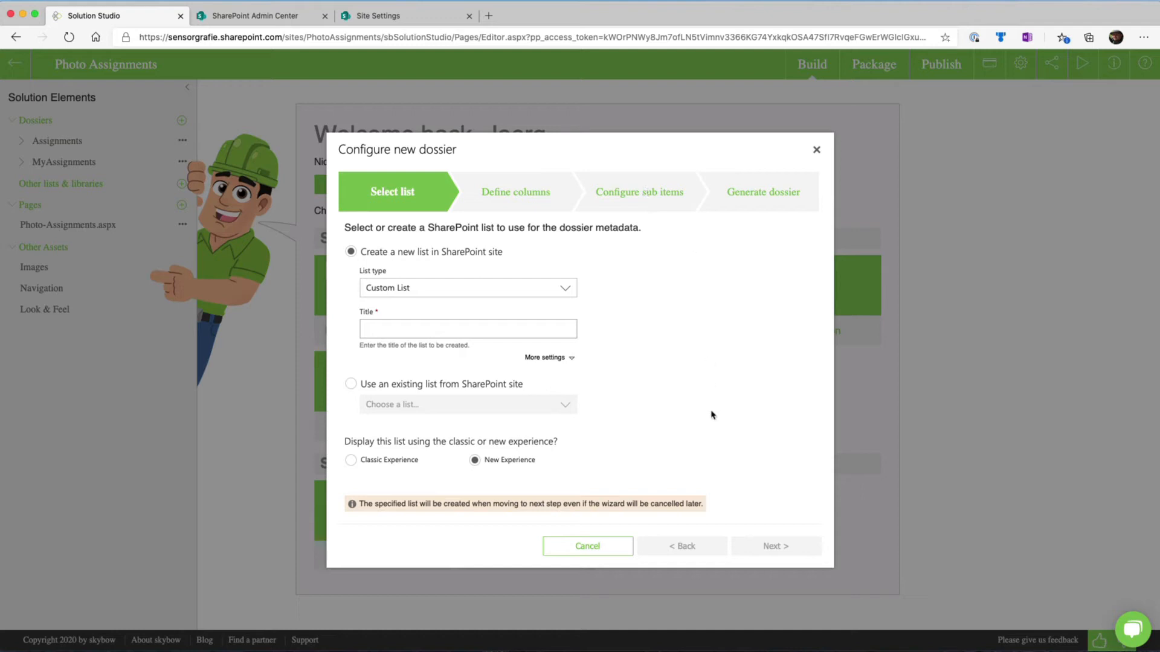
{"action": "left_click", "coordinate": [816, 151]}
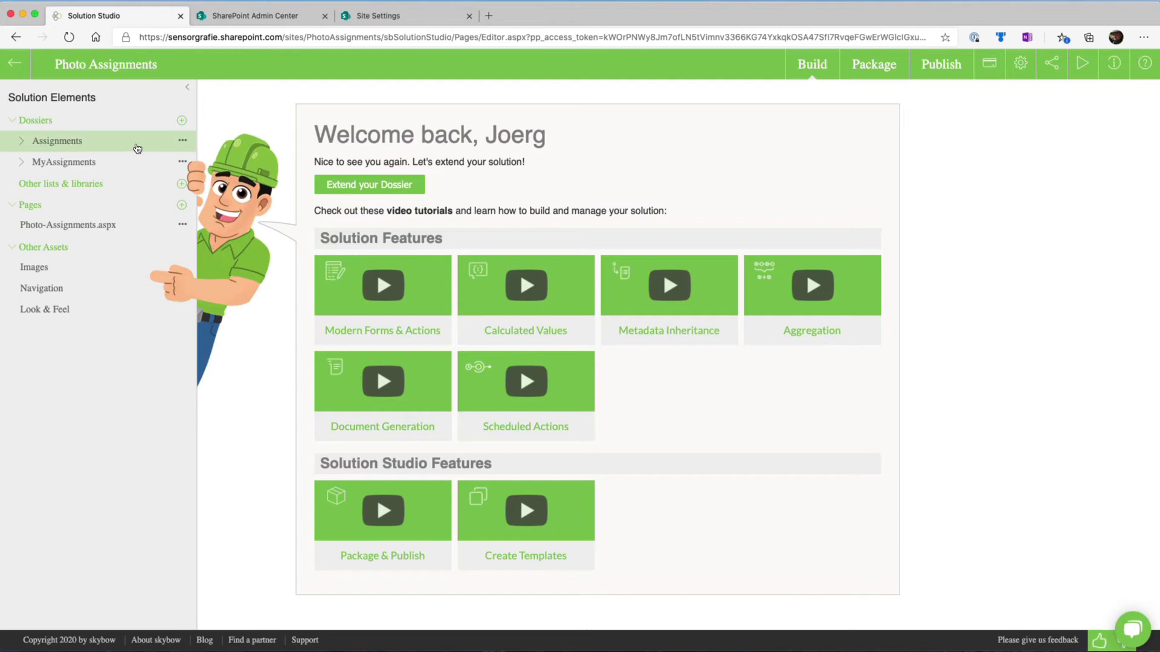
Examine the Assignments dossier's display form and its background column definitions
{"action": "left_click", "coordinate": [58, 141]}
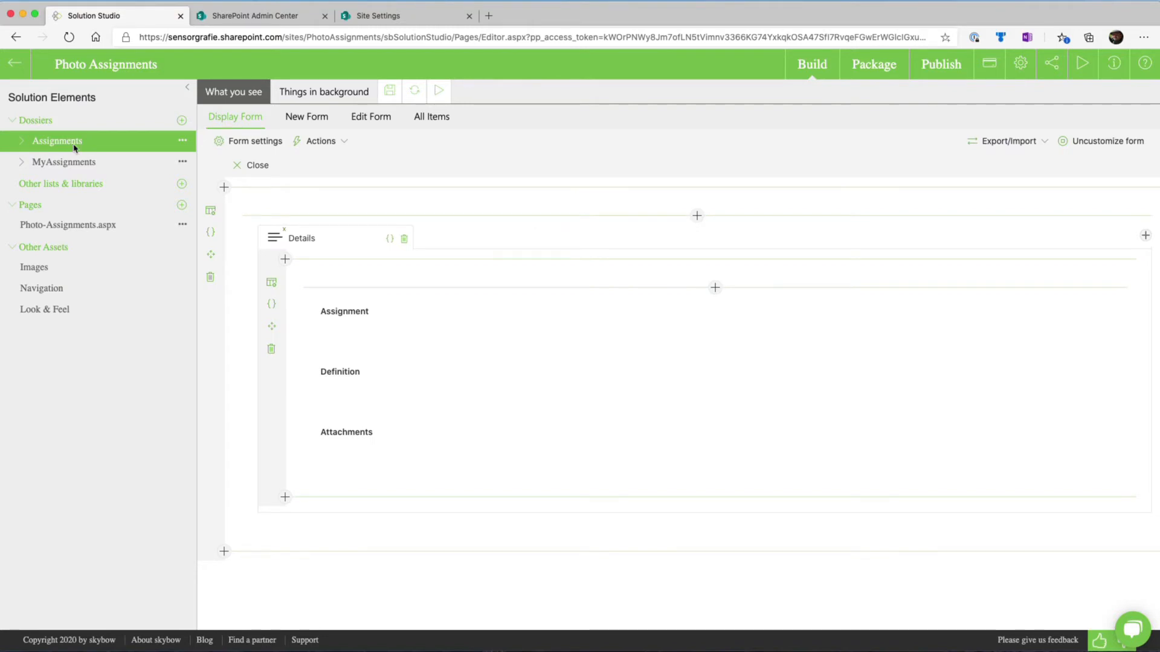
{"action": "left_click", "coordinate": [329, 94]}
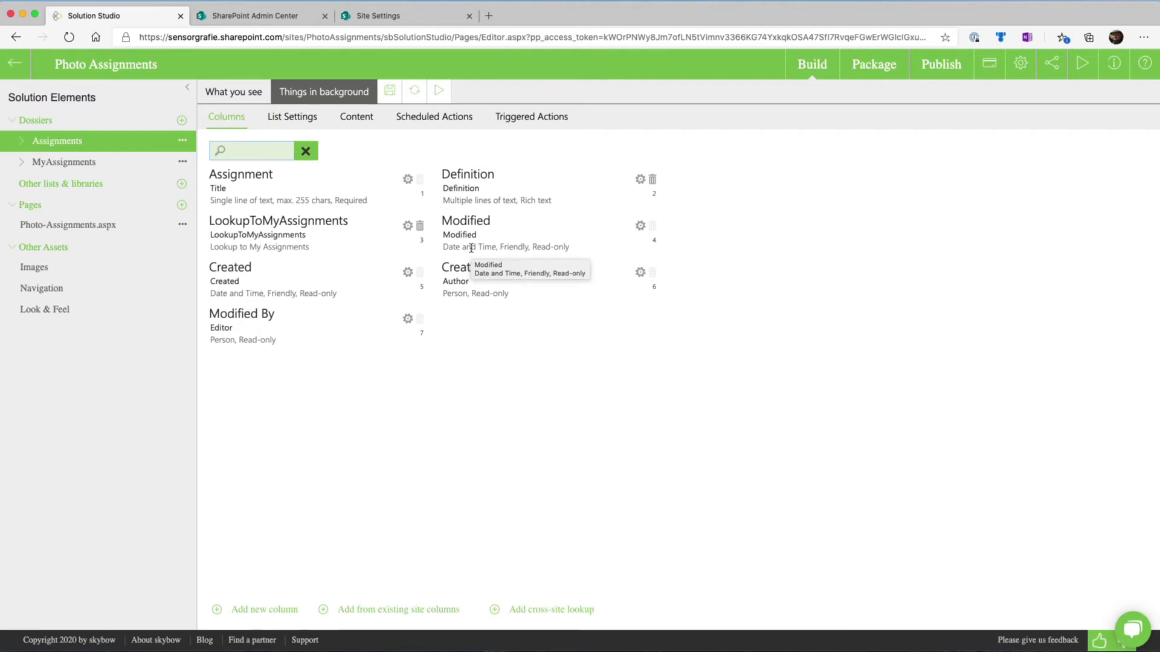
{"action": "mouse_move", "coordinate": [324, 239]}
{"action": "left_mouse_down"}
{"action": "mouse_move", "coordinate": [325, 193]}
{"action": "mouse_move", "coordinate": [324, 251]}
{"action": "mouse_move", "coordinate": [325, 241]}
{"action": "left_mouse_up"}
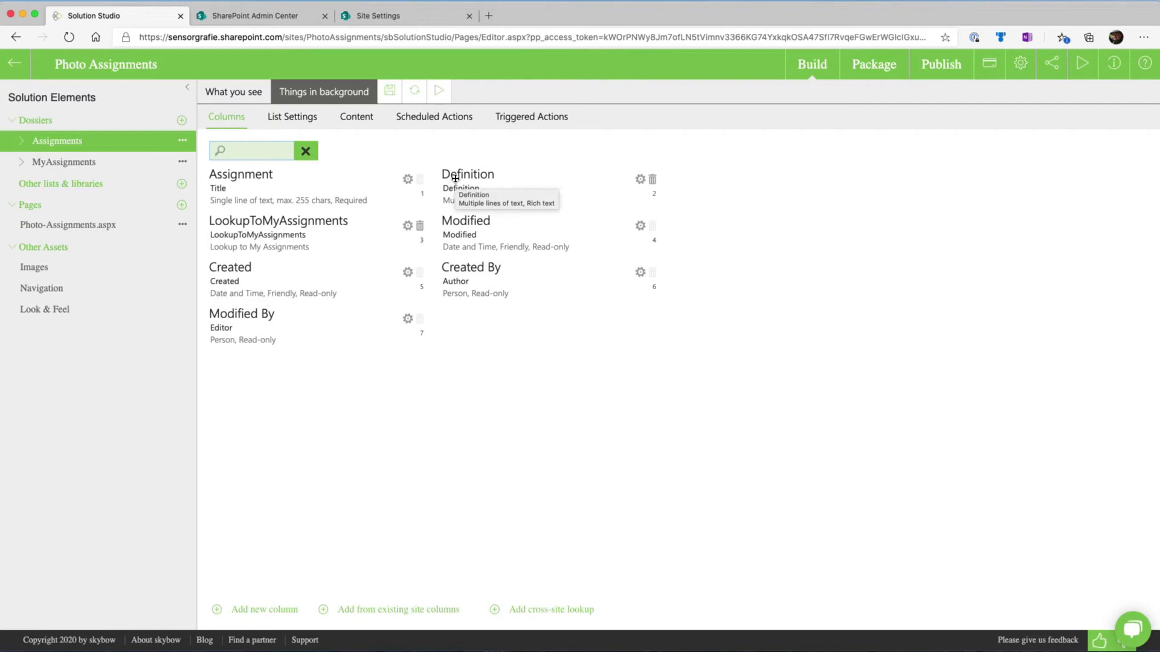
Open the background columns of the MyAssignments dossier and rename the StartDate column to Start Date
{"action": "left_click", "coordinate": [134, 166]}
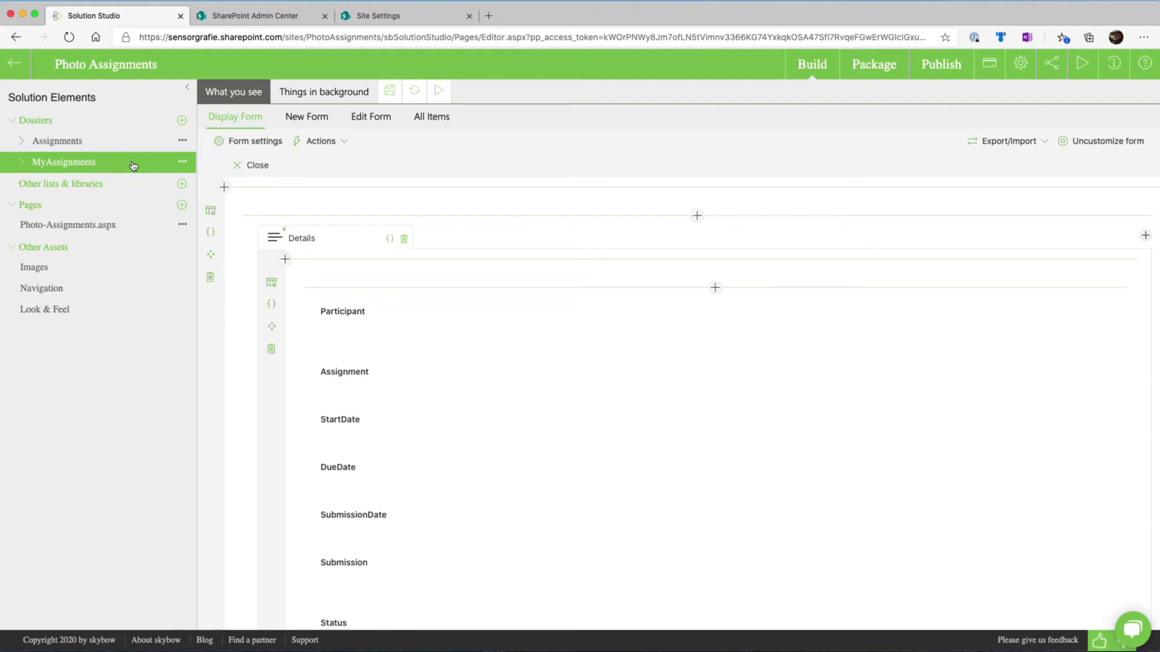
{"action": "left_click", "coordinate": [303, 90]}
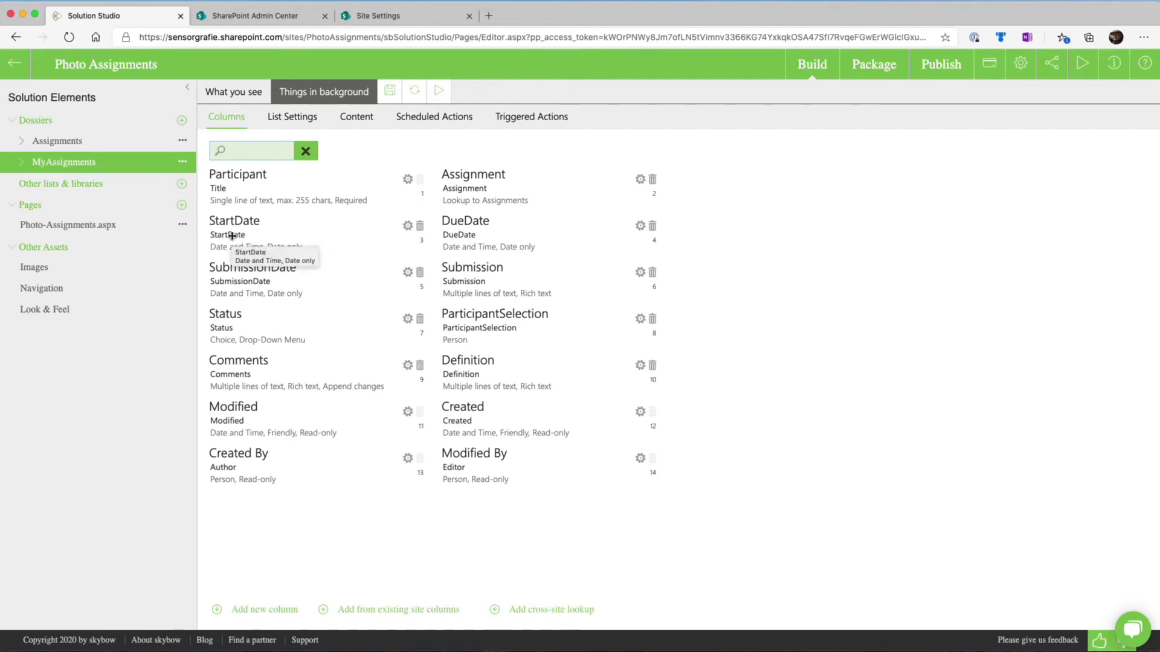
{"action": "left_click", "coordinate": [408, 227]}
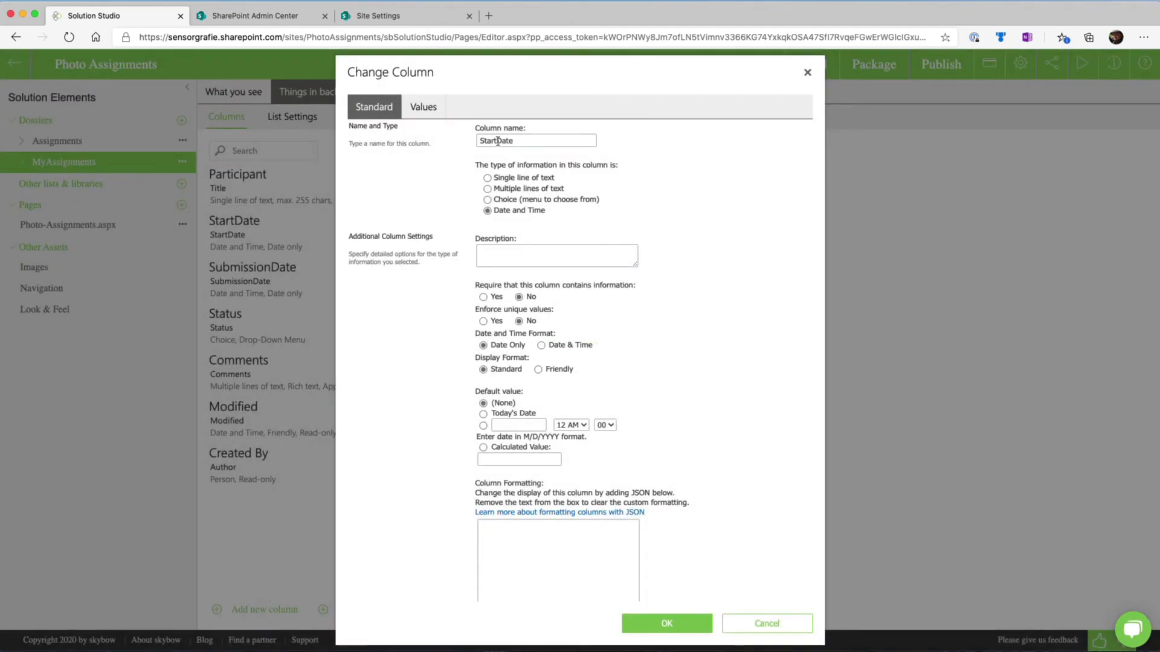
{"action": "left_click", "coordinate": [498, 140]}
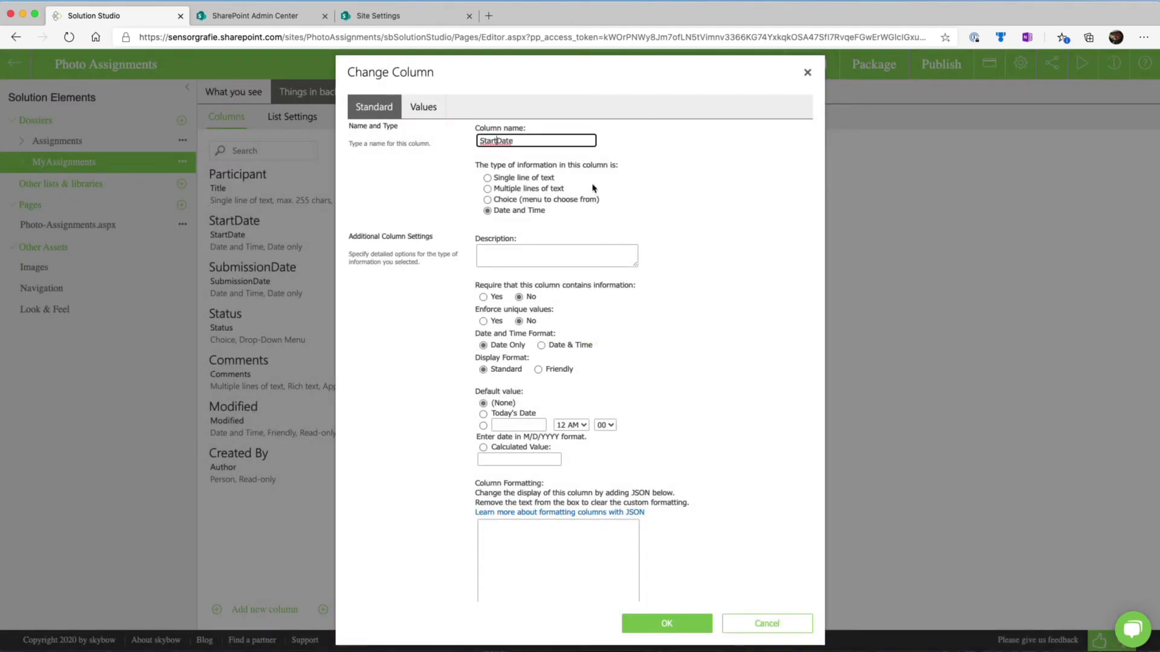
{"action": "left_click", "coordinate": [667, 623]}
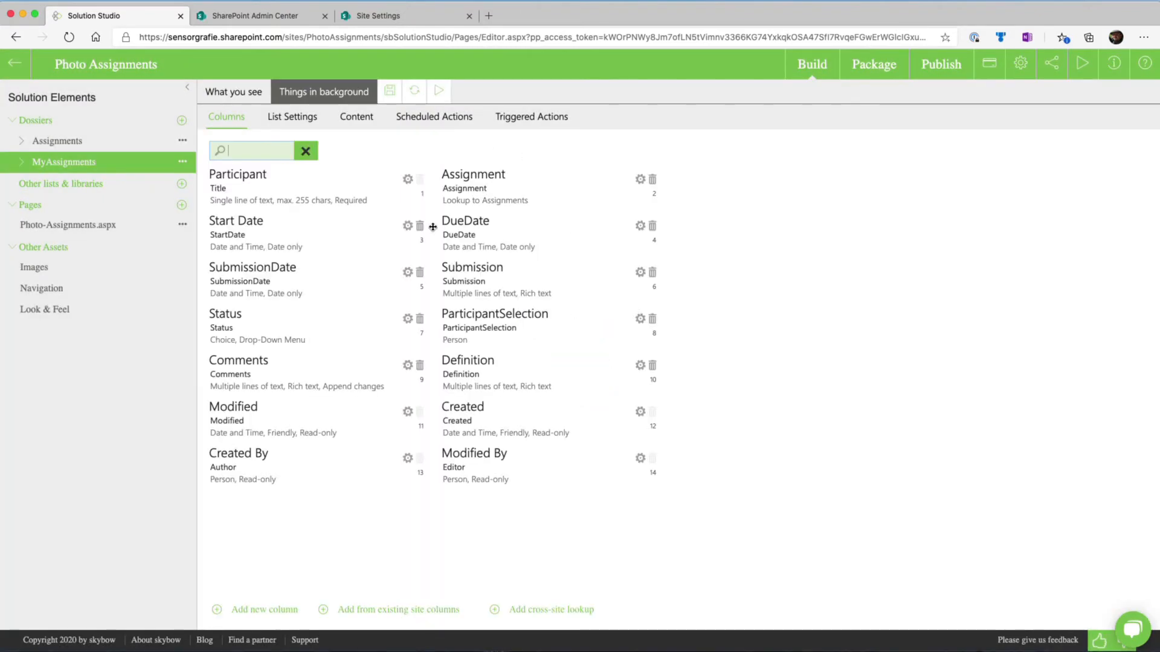
Rename the DueDate column to Due Date and the SubmissionDate column to Submission Date
{"action": "left_click", "coordinate": [640, 225]}
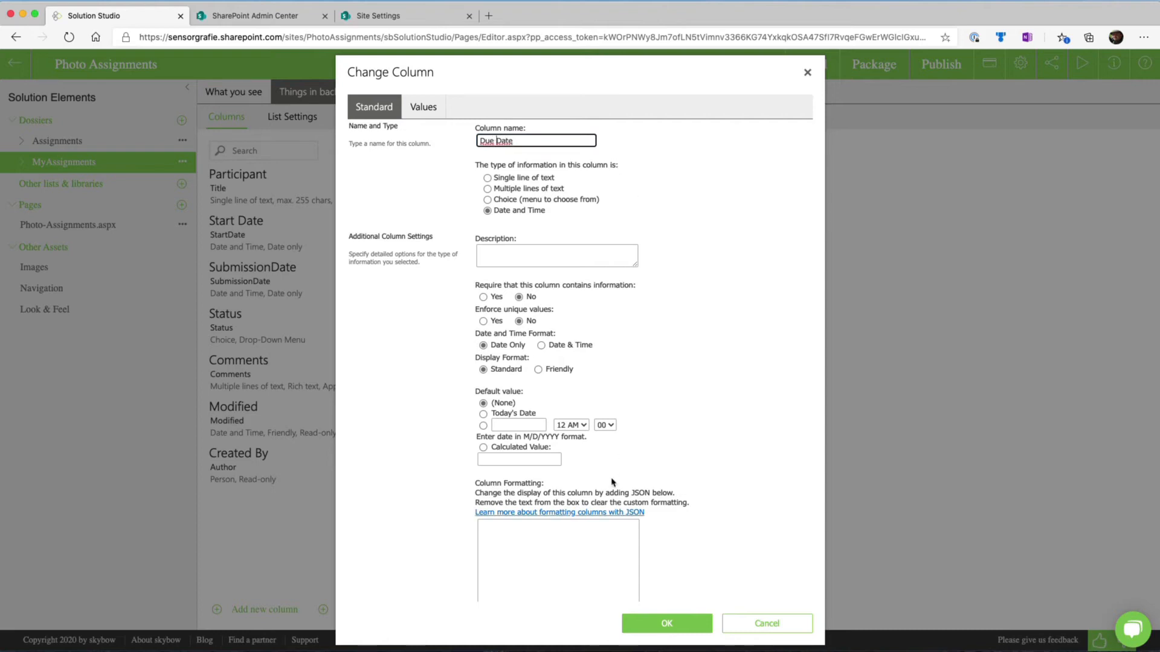
{"action": "left_click", "coordinate": [646, 623]}
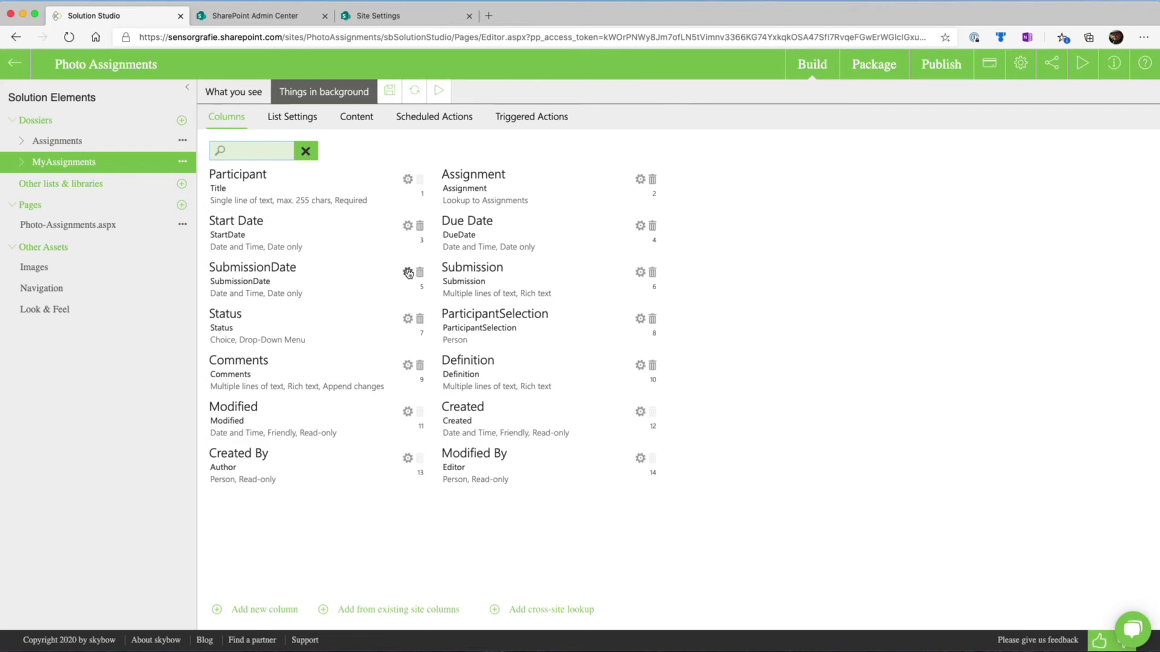
{"action": "left_click", "coordinate": [407, 272]}
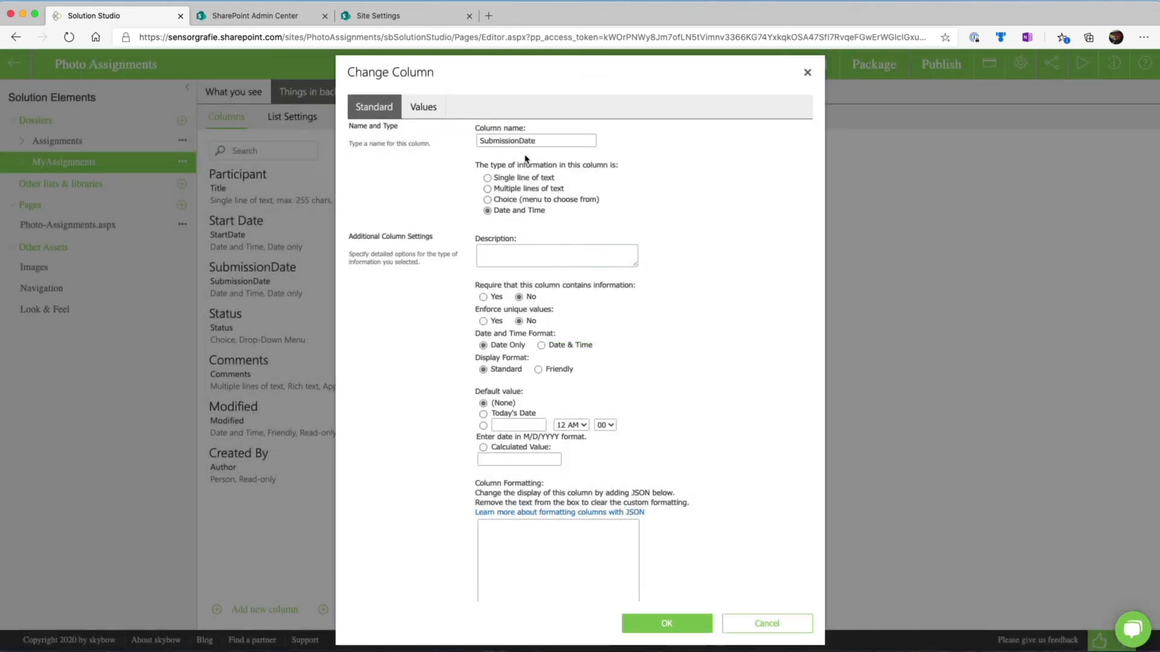
{"action": "left_click", "coordinate": [523, 141]}
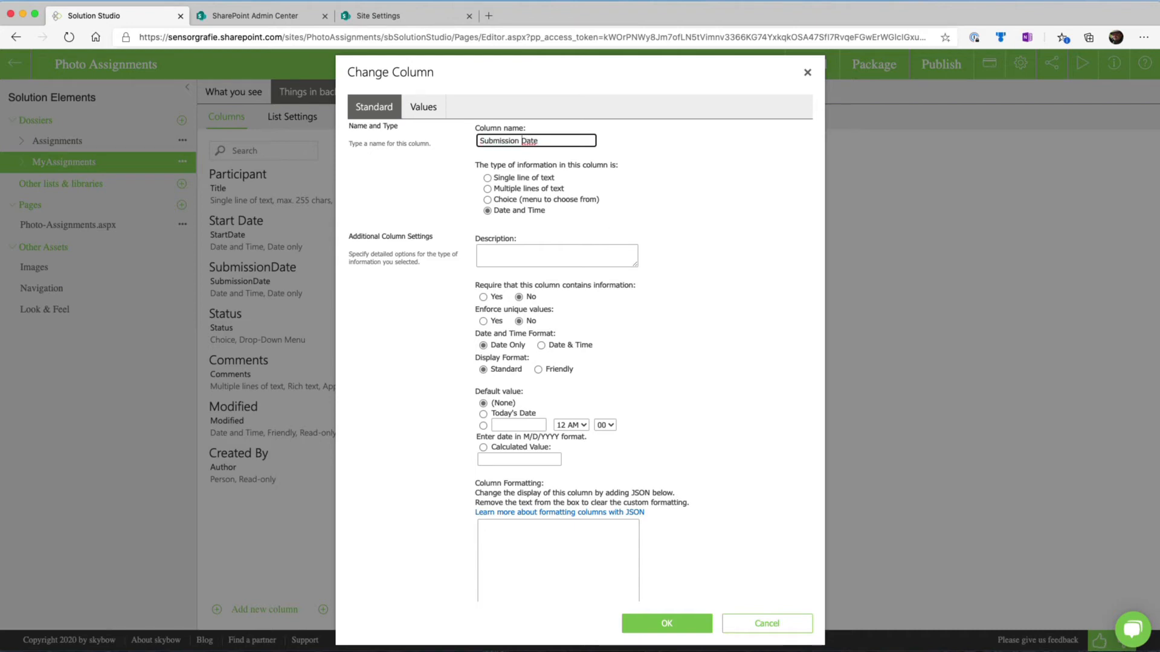
{"action": "left_click", "coordinate": [666, 624]}
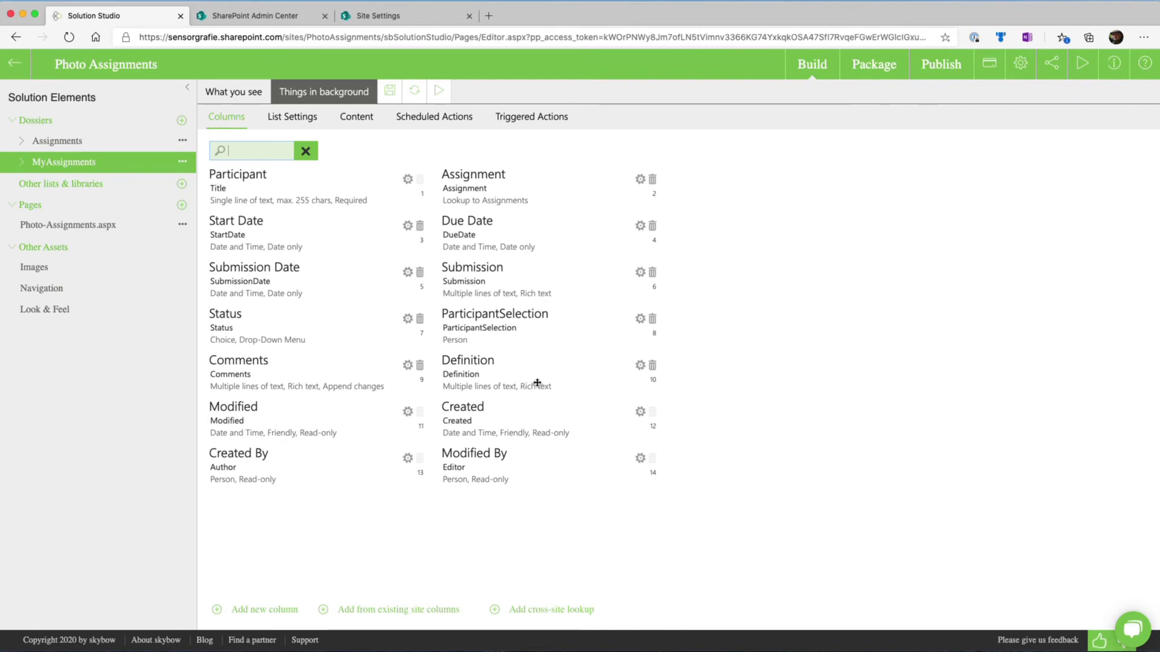
Rename the ParticipantSelection column to Participant Selection and save the dossier's column changes
{"action": "left_click", "coordinate": [640, 322]}
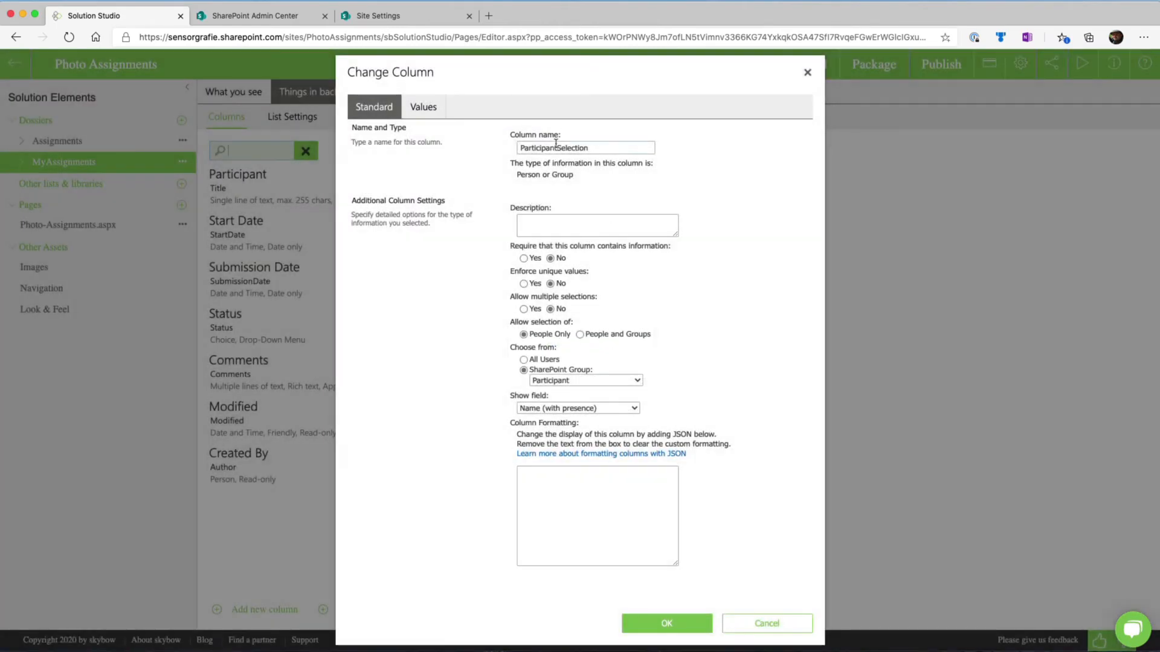
{"action": "left_click", "coordinate": [555, 145]}
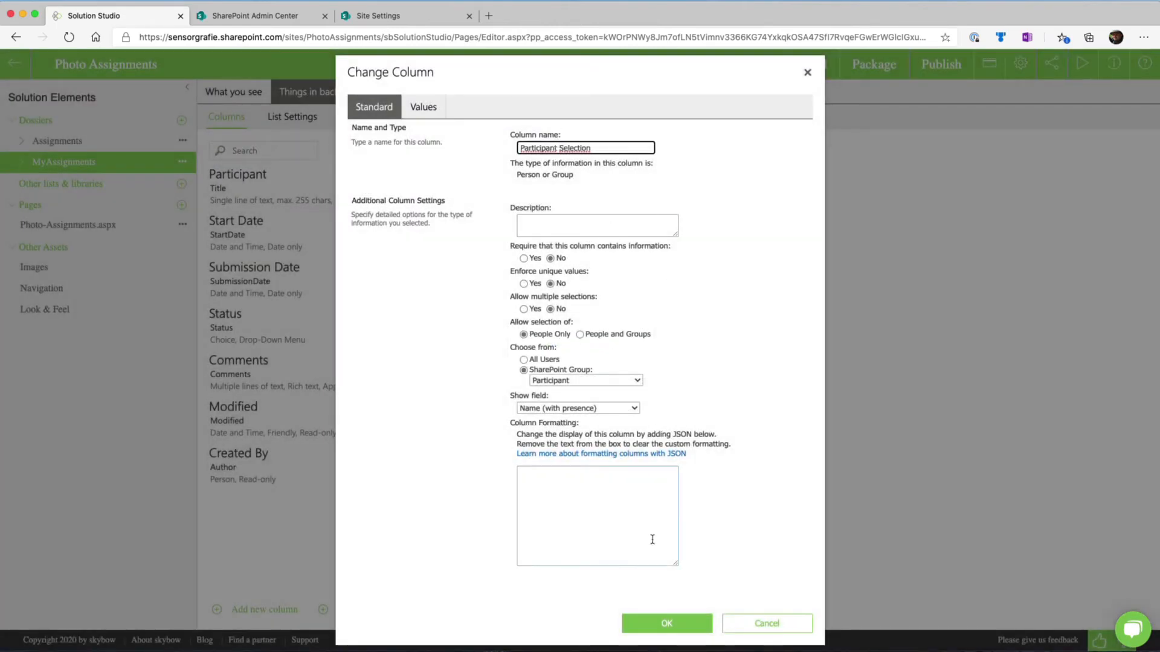
{"action": "left_click", "coordinate": [666, 621]}
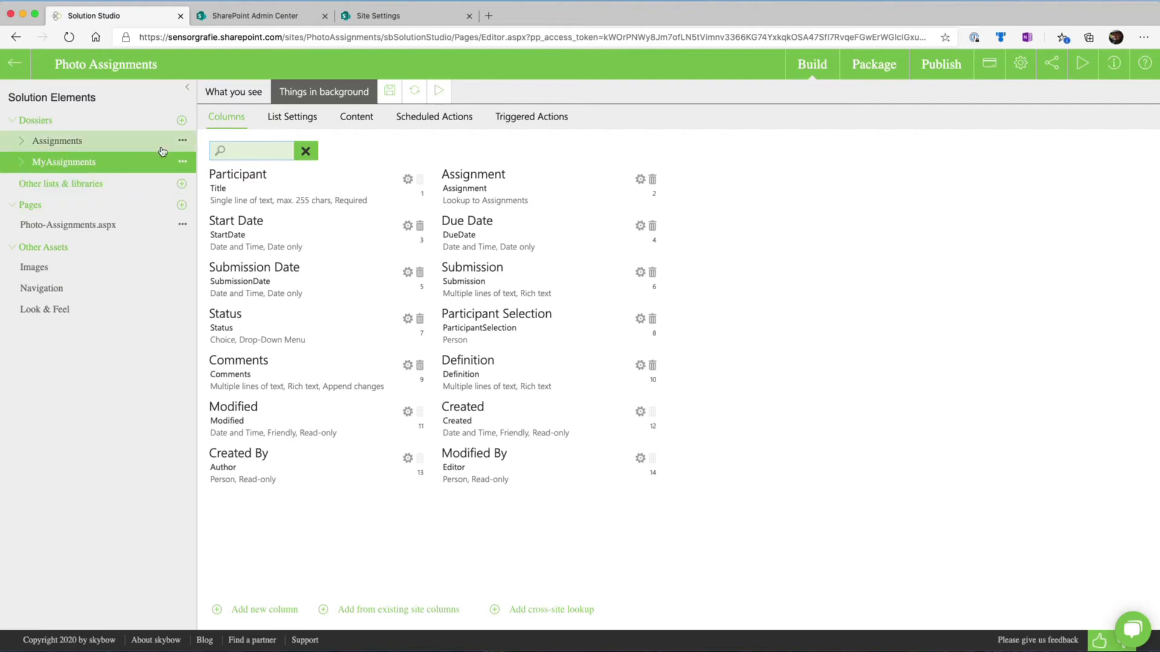
{"action": "left_click", "coordinate": [392, 95]}
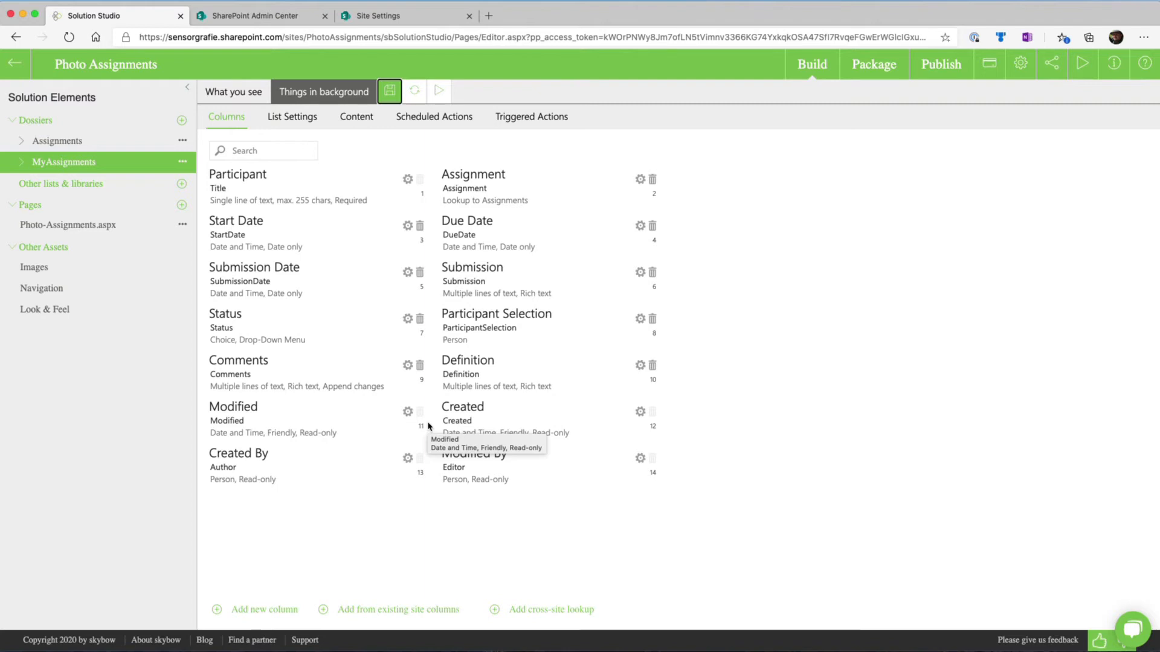
Look through the MyAssignments dossier's list settings, content packaging option, scheduled actions and triggered actions
{"action": "left_click", "coordinate": [282, 126]}
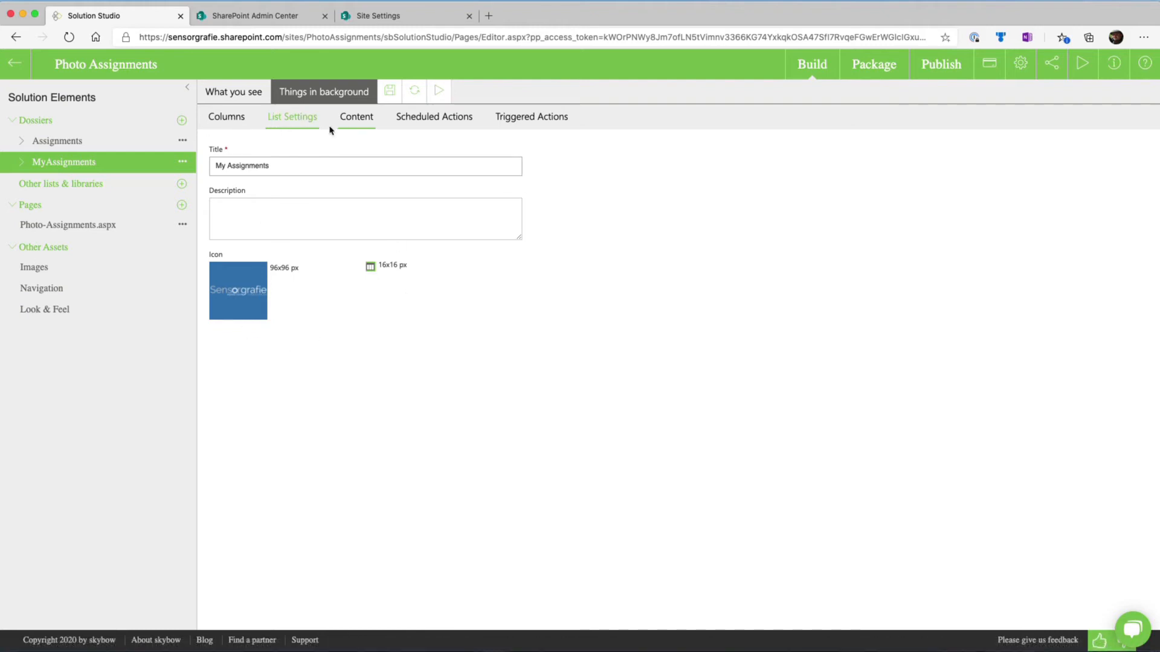
{"action": "left_click", "coordinate": [355, 120]}
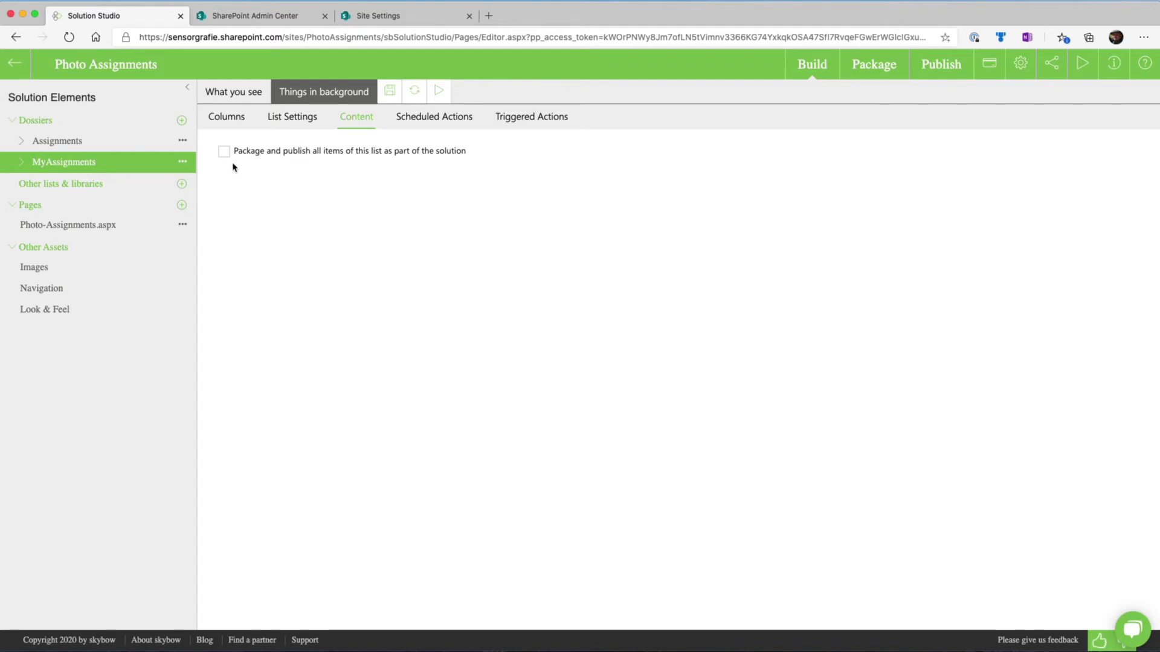
{"action": "left_click", "coordinate": [402, 118]}
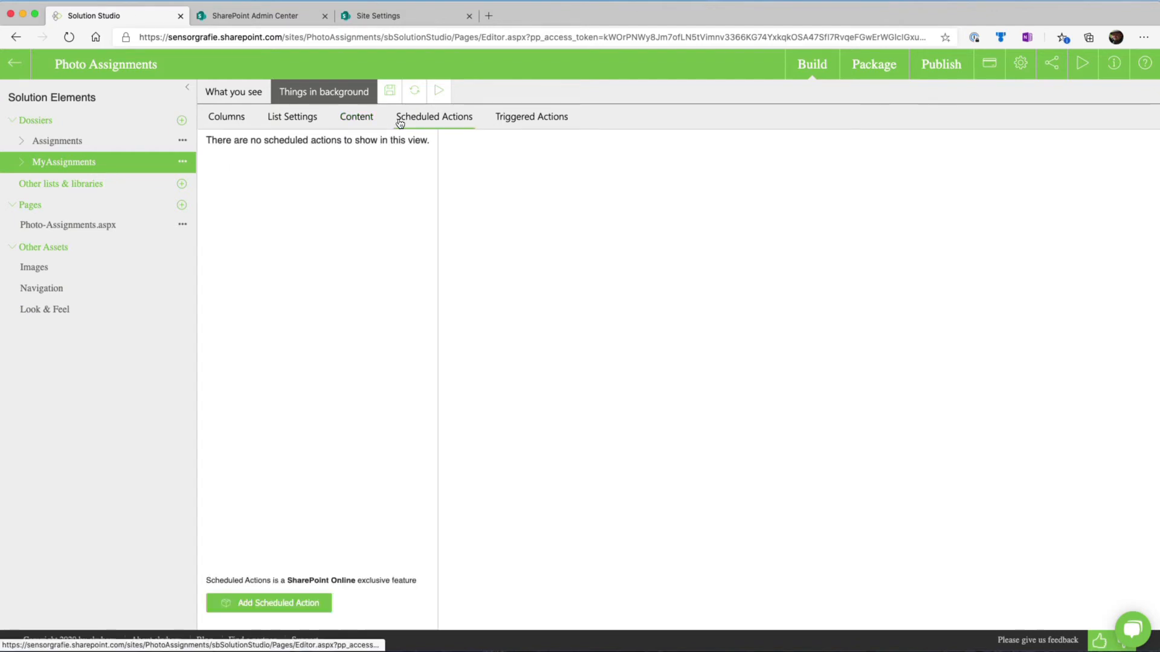
{"action": "left_click", "coordinate": [518, 124]}
{"action": "left_click", "coordinate": [285, 120]}
{"action": "left_click", "coordinate": [223, 123]}
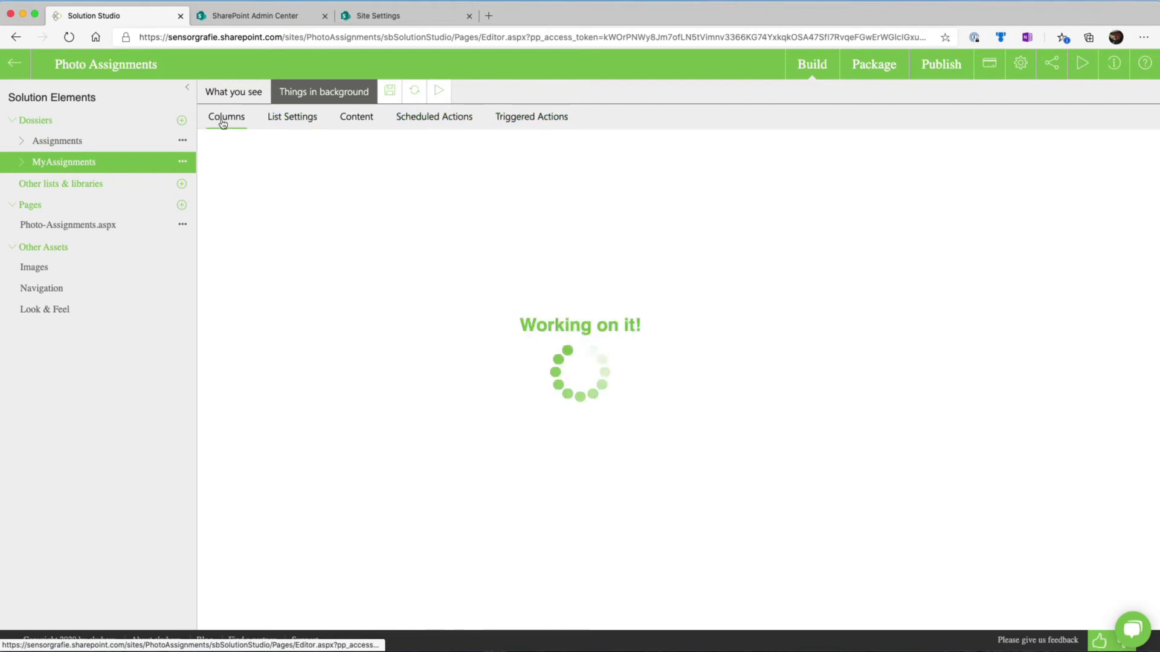
Examine the layout and fields of the MyAssignments dossier's display form
{"action": "left_click", "coordinate": [229, 102]}
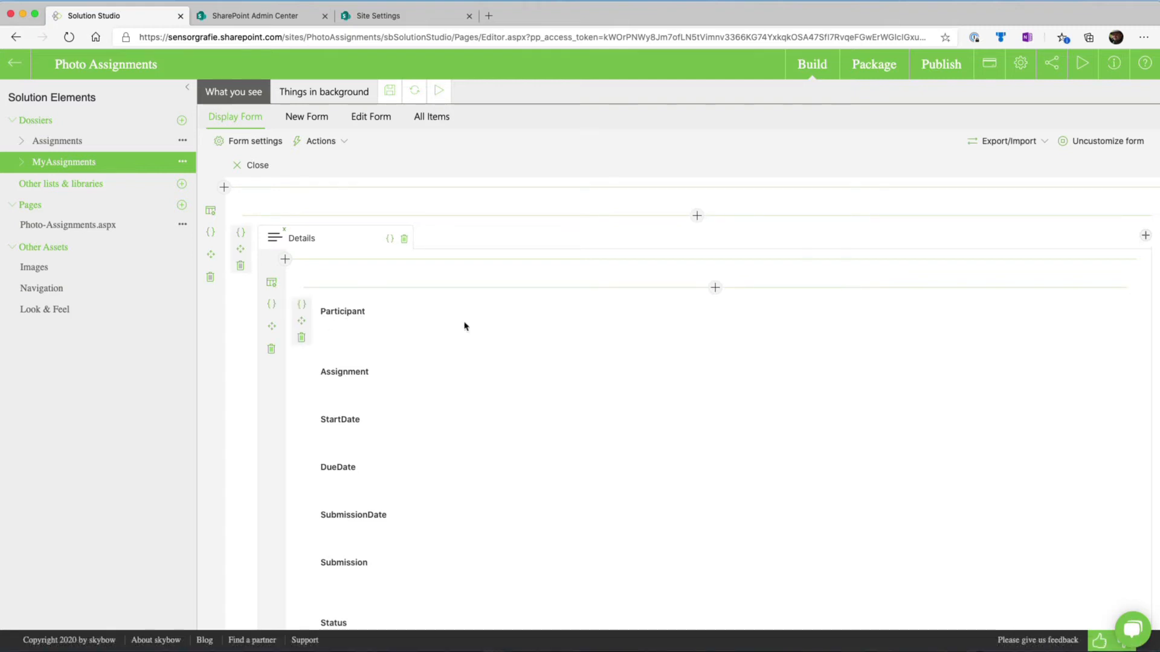
{"action": "scroll", "coordinate": [595, 342], "scroll_direction": "down", "scroll_amount": 5}
{"action": "scroll", "coordinate": [596, 342], "scroll_direction": "up", "scroll_amount": 5}
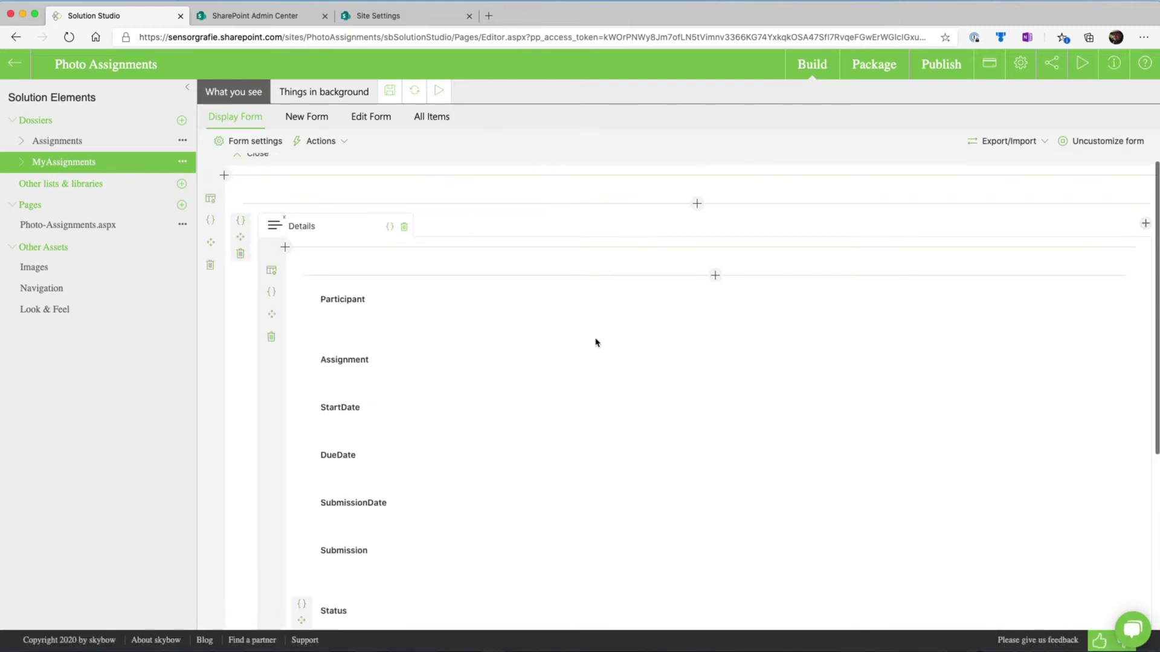
{"action": "scroll", "coordinate": [596, 342], "scroll_direction": "up", "scroll_amount": 1}
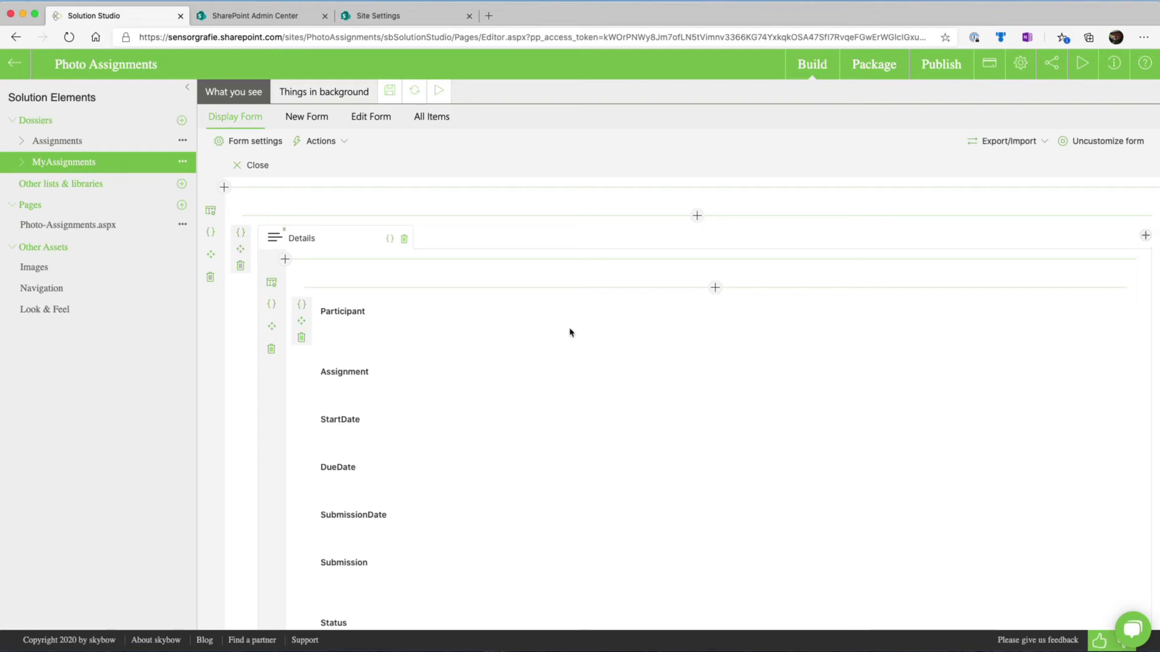
{"action": "scroll", "coordinate": [570, 332], "scroll_direction": "down", "scroll_amount": 3}
{"action": "scroll", "coordinate": [569, 332], "scroll_direction": "up", "scroll_amount": 3}
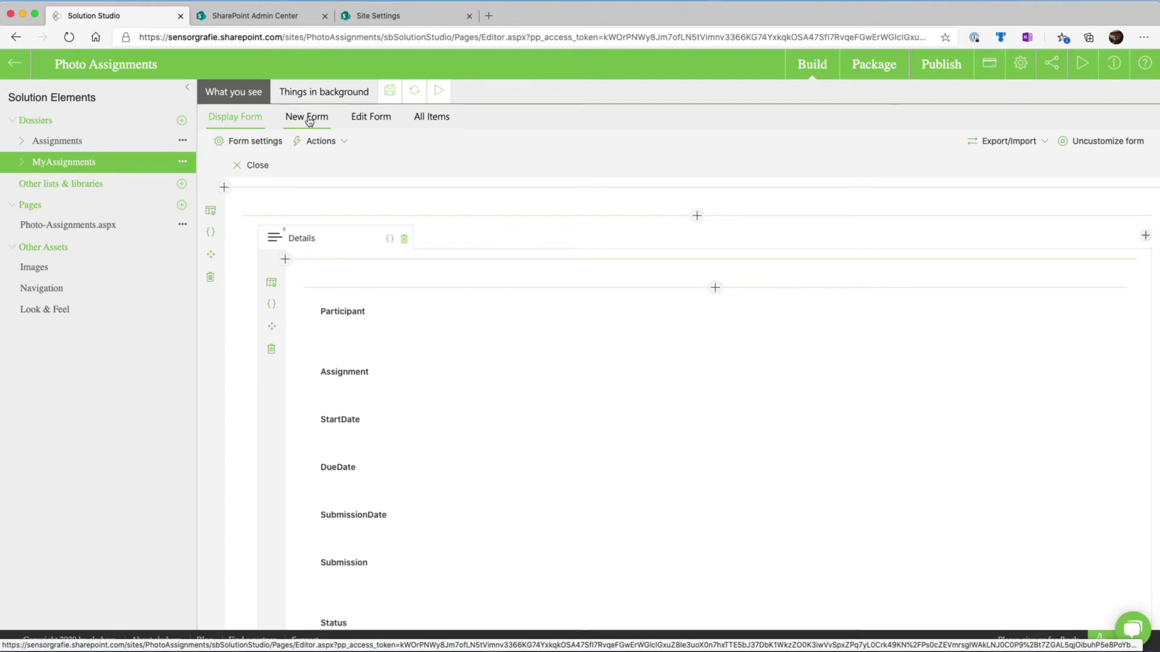
{"action": "scroll", "coordinate": [309, 122], "scroll_direction": "up", "scroll_amount": 5}
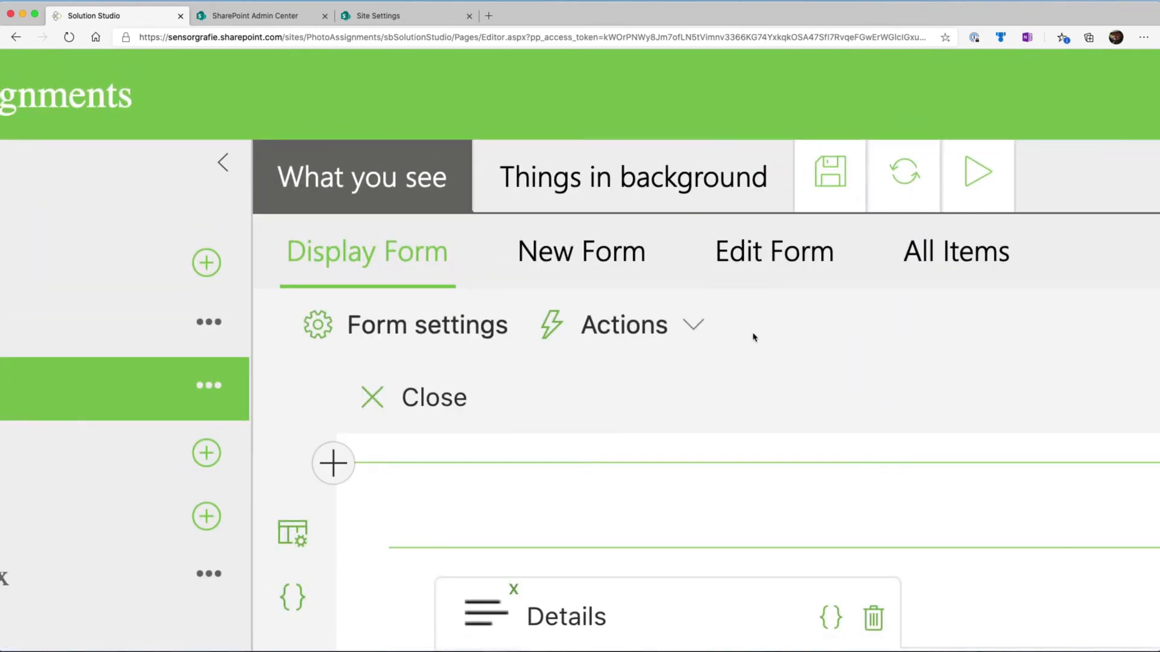
{"action": "scroll", "coordinate": [754, 337], "scroll_direction": "down", "scroll_amount": 5}
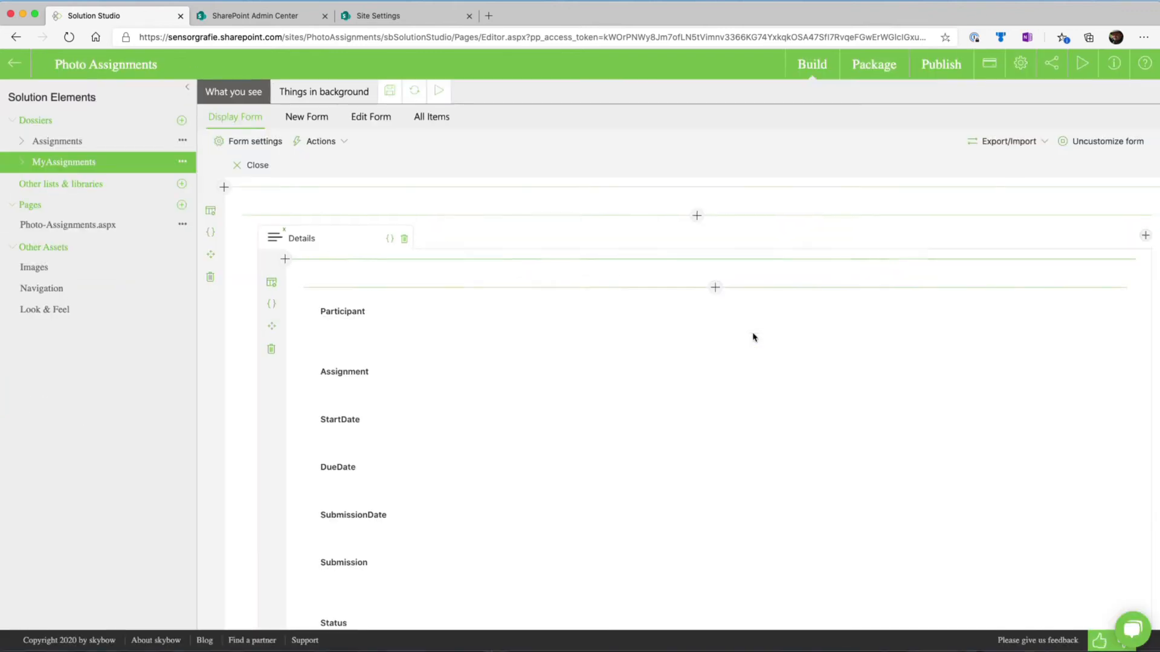
Examine the MyAssignments edit form's fields and the visibility expression of the row holding its Save and Cancel buttons
{"action": "left_click", "coordinate": [382, 119]}
{"action": "scroll", "coordinate": [431, 247], "scroll_direction": "up", "scroll_amount": 5}
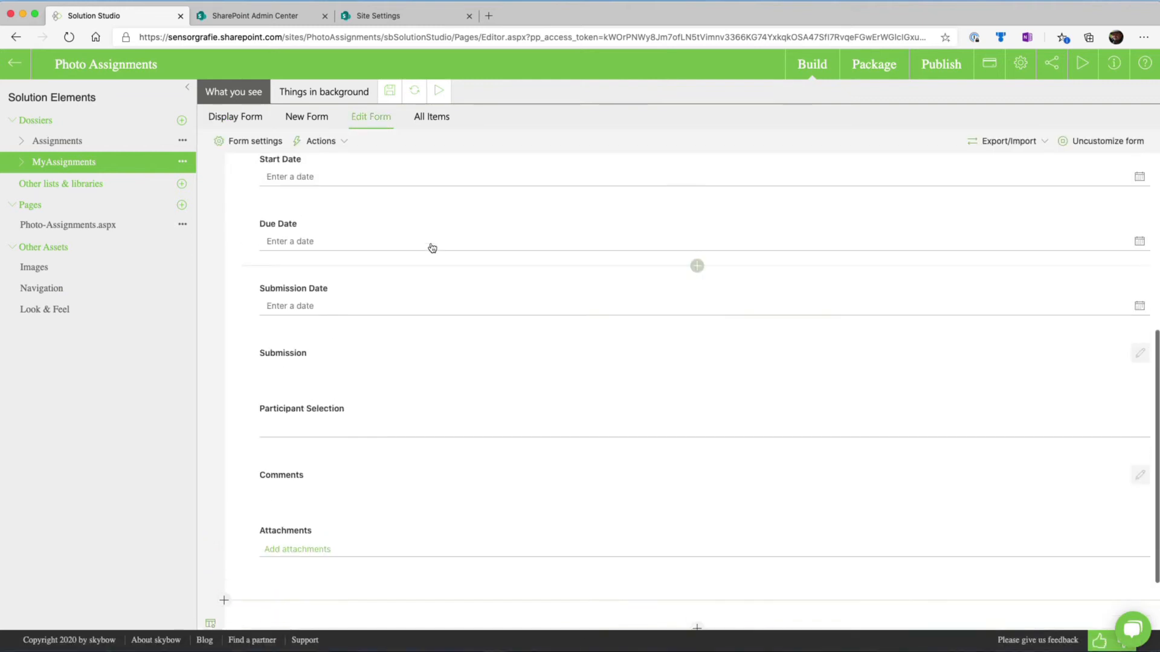
{"action": "scroll", "coordinate": [431, 243], "scroll_direction": "up", "scroll_amount": 3}
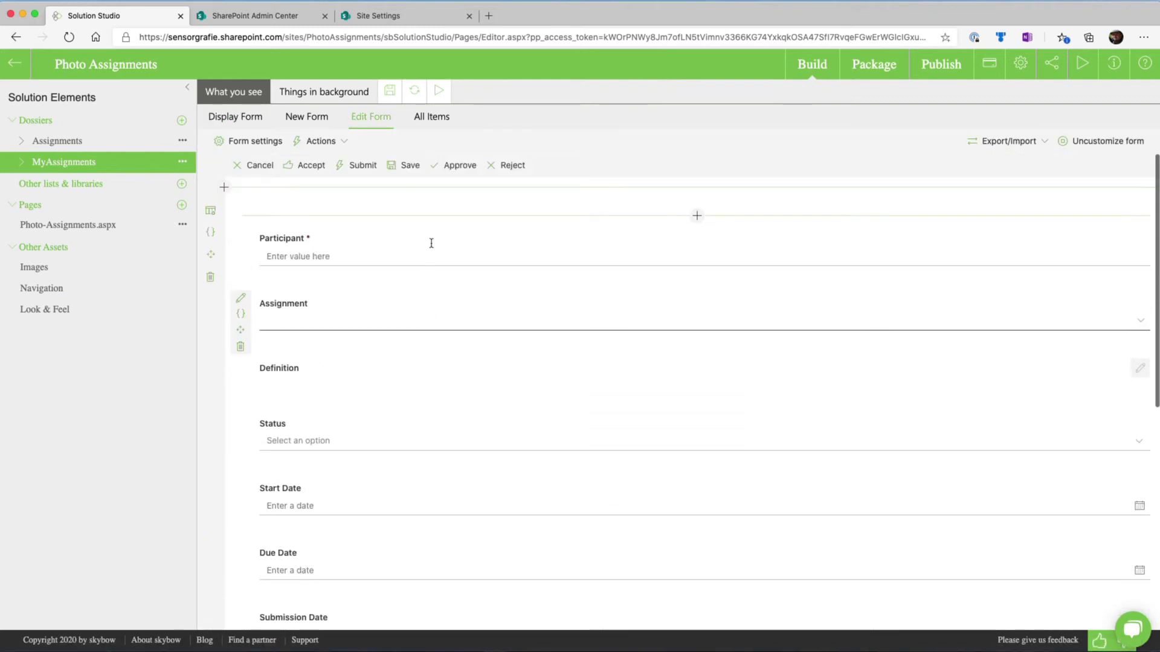
{"action": "scroll", "coordinate": [431, 248], "scroll_direction": "down", "scroll_amount": 6}
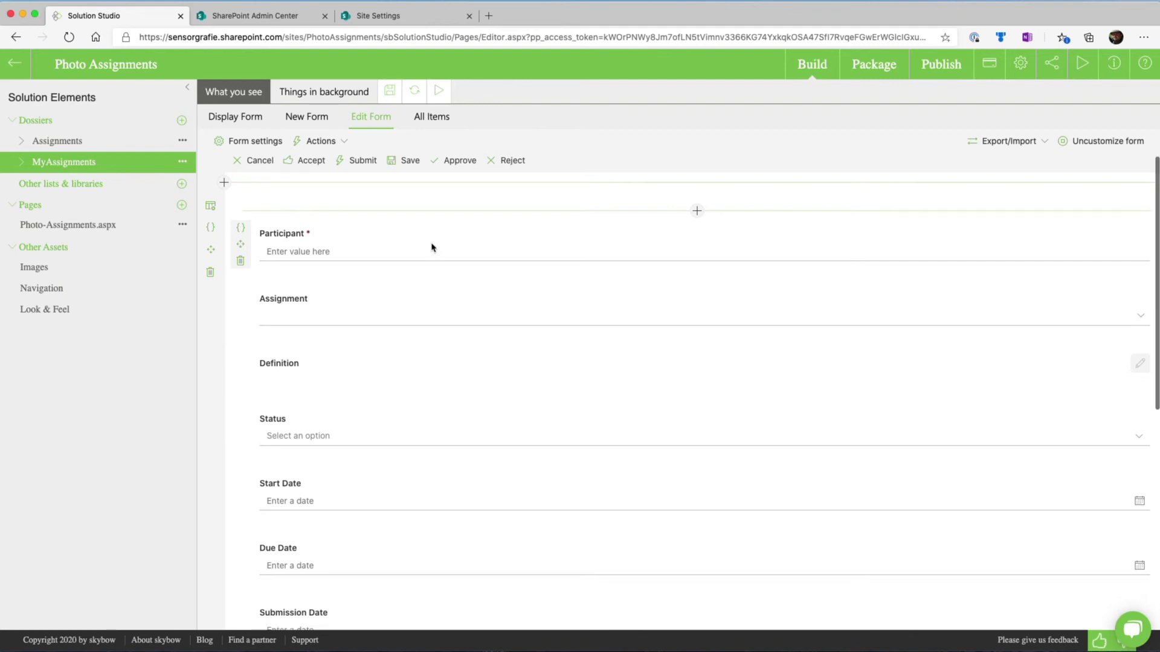
{"action": "scroll", "coordinate": [431, 247], "scroll_direction": "down", "scroll_amount": 1}
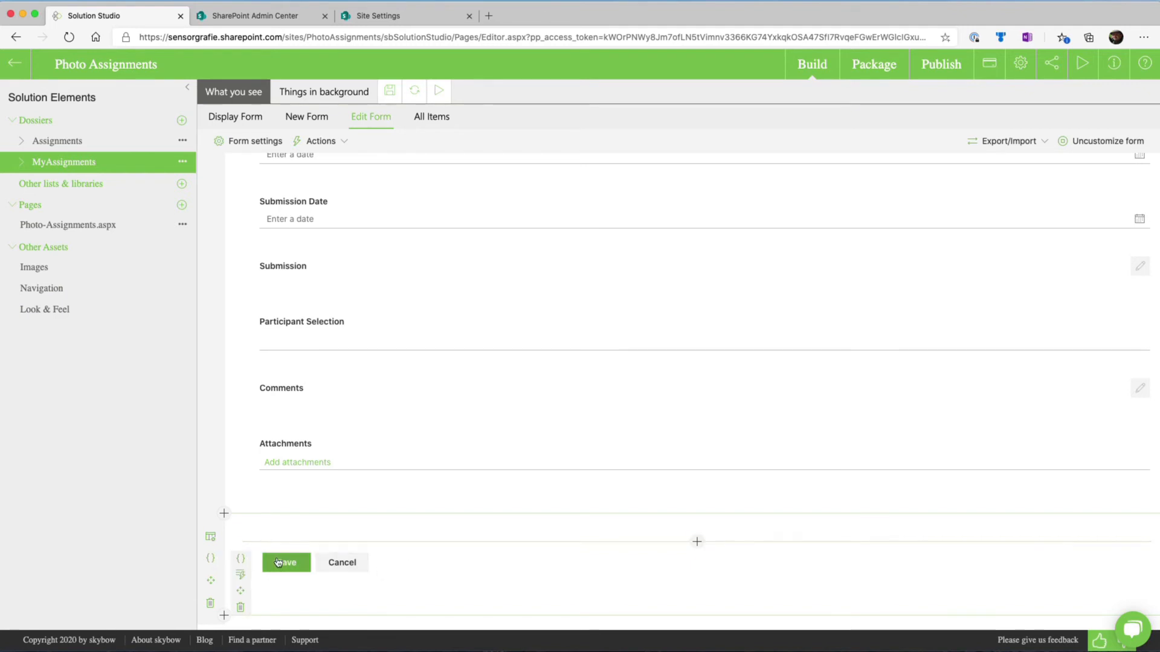
{"action": "left_click", "coordinate": [211, 560]}
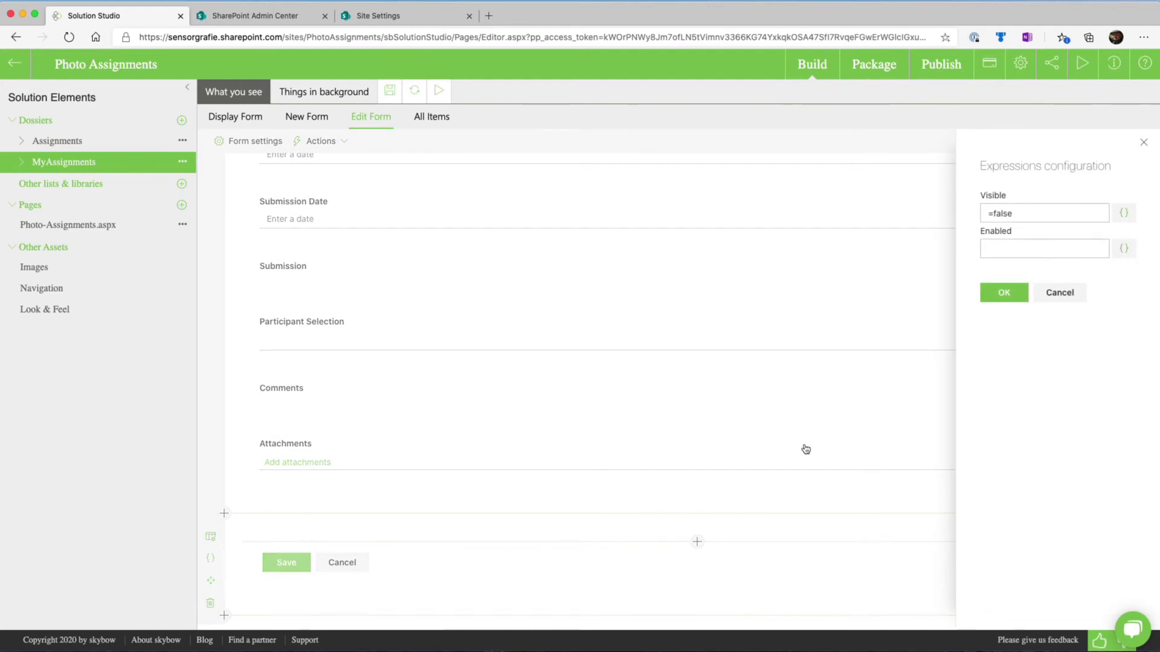
{"action": "left_click", "coordinate": [1003, 294]}
{"action": "scroll", "coordinate": [491, 367], "scroll_direction": "up", "scroll_amount": 7}
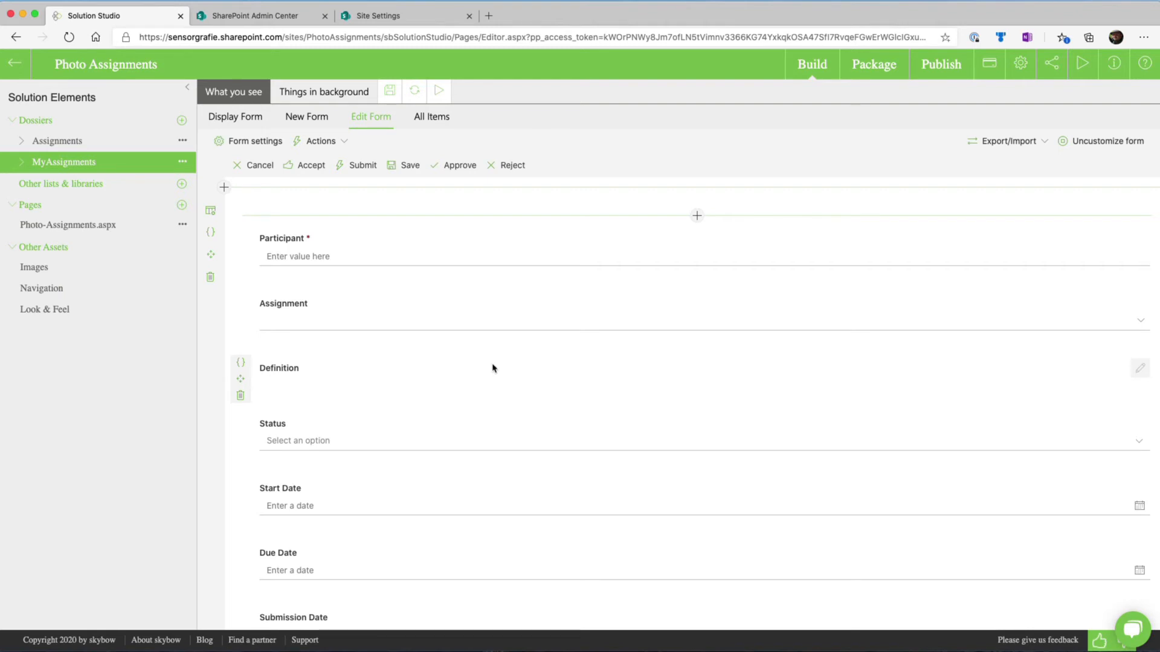
{"action": "left_click", "coordinate": [342, 142]}
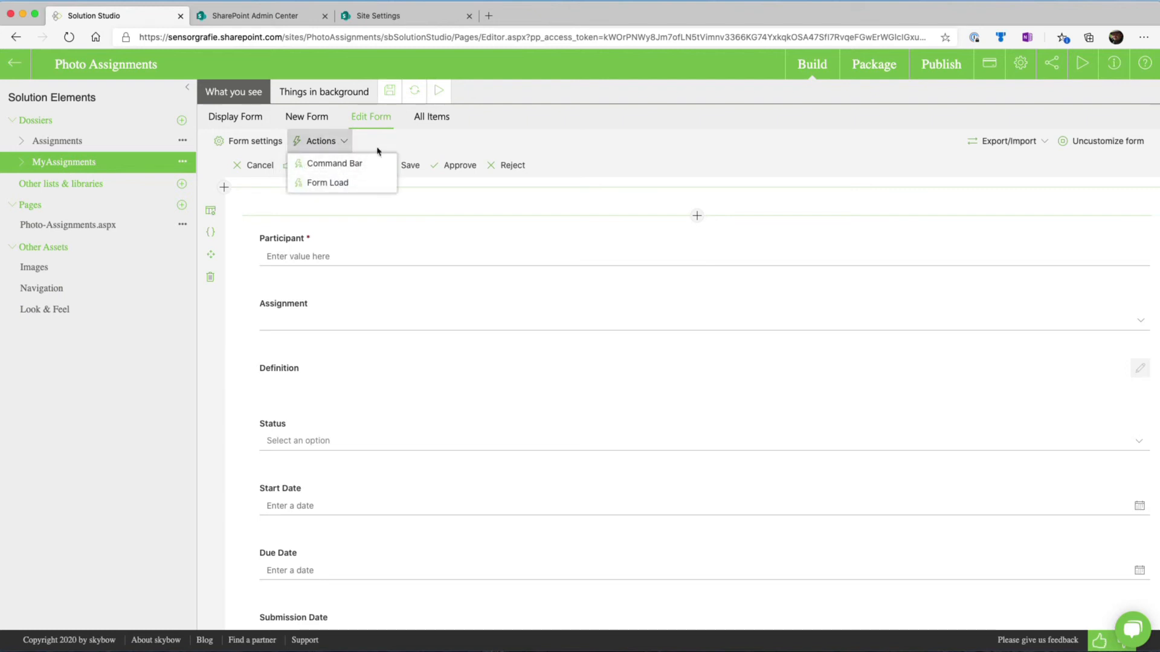
{"action": "left_click", "coordinate": [575, 155]}
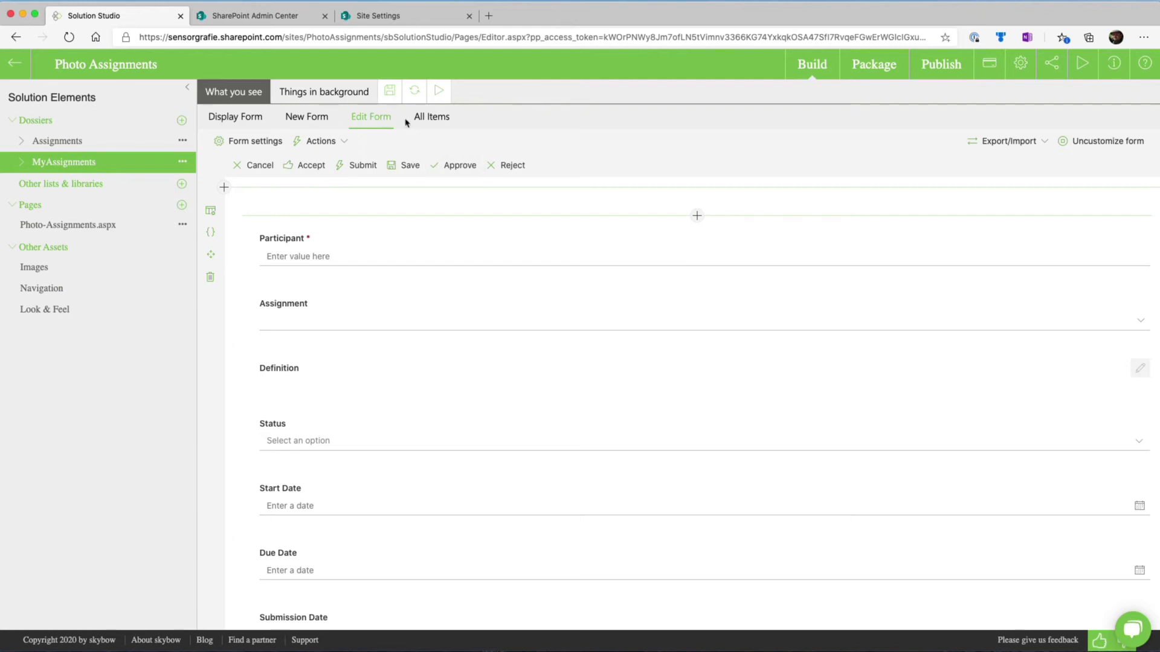
{"action": "scroll", "coordinate": [464, 322], "scroll_direction": "down", "scroll_amount": 7}
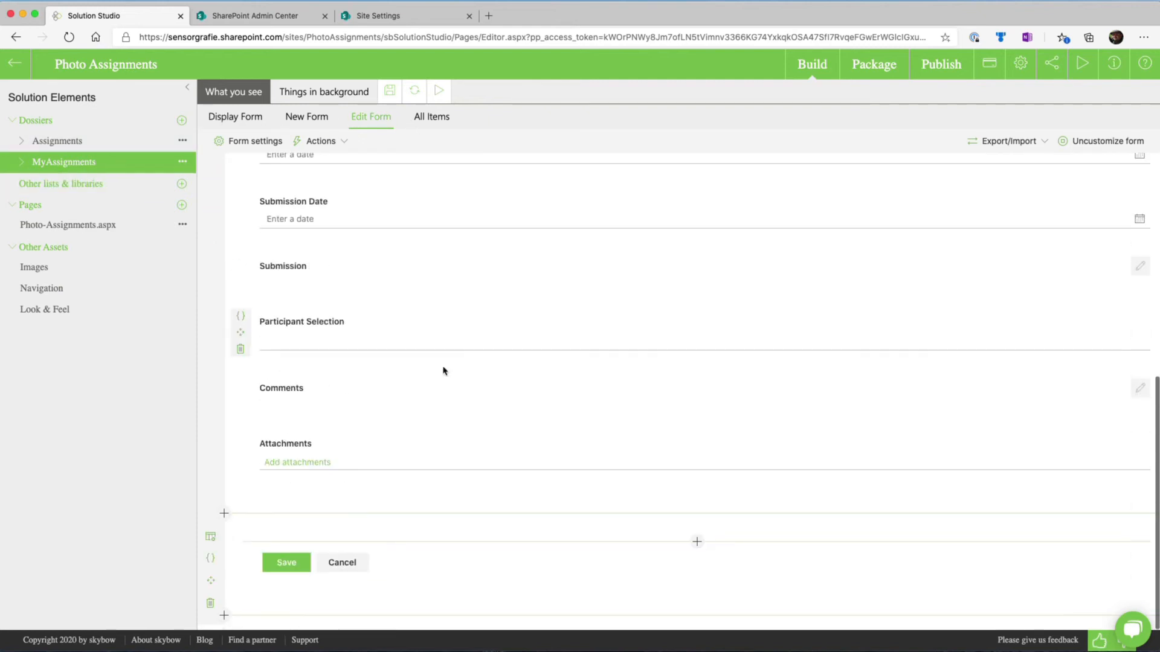
{"action": "scroll", "coordinate": [396, 355], "scroll_direction": "up", "scroll_amount": 7}
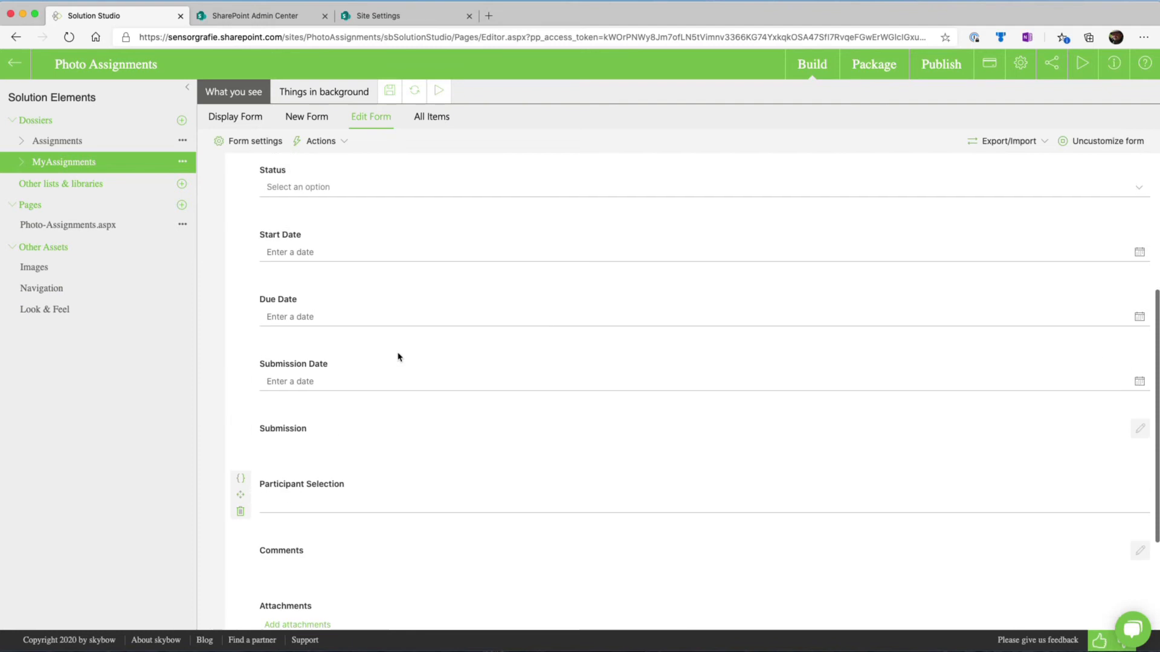
{"action": "scroll", "coordinate": [399, 357], "scroll_direction": "up", "scroll_amount": 2}
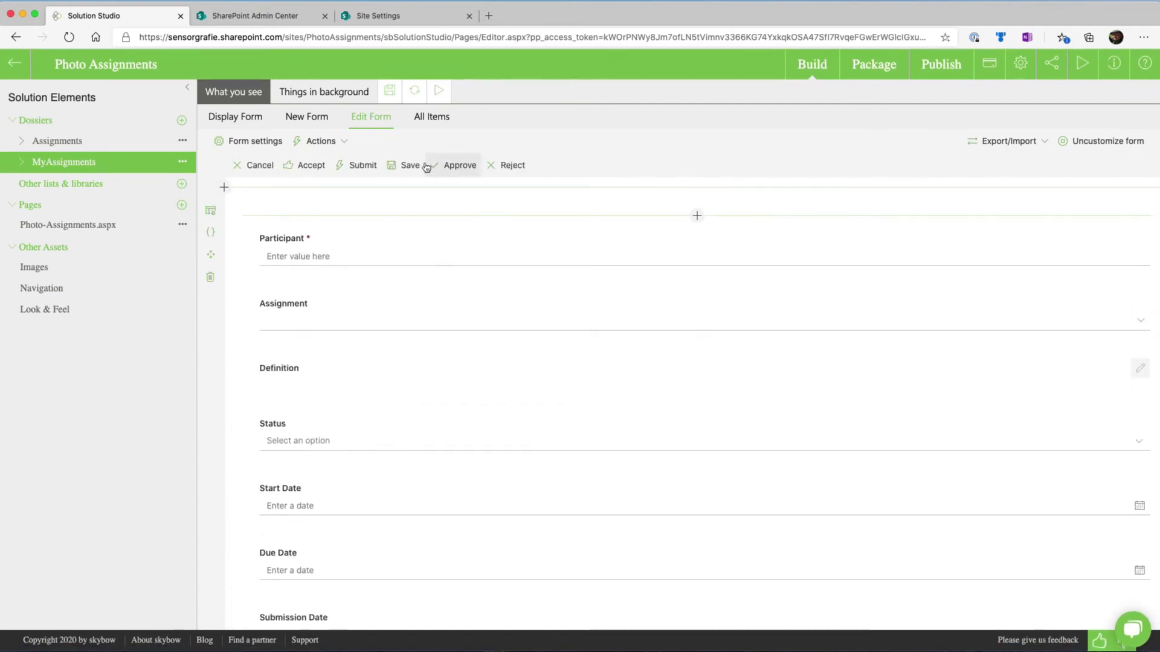
Examine the visibility expression and configured on-click actions of the edit form's Accept command bar action
{"action": "left_click", "coordinate": [347, 141]}
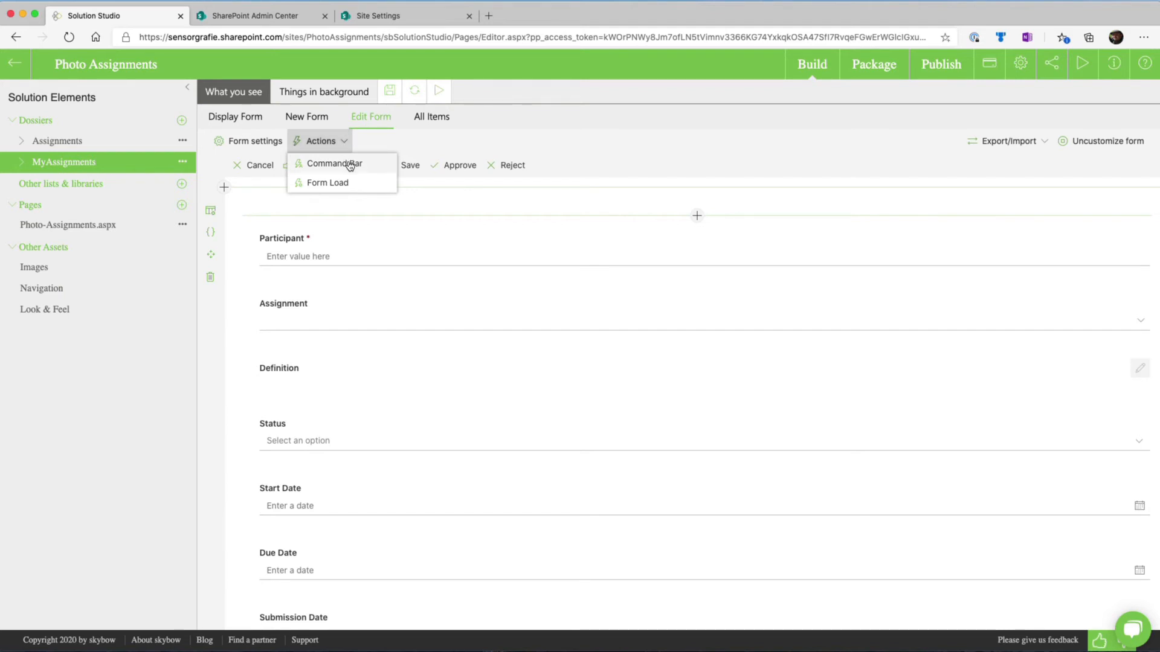
{"action": "left_click", "coordinate": [350, 163]}
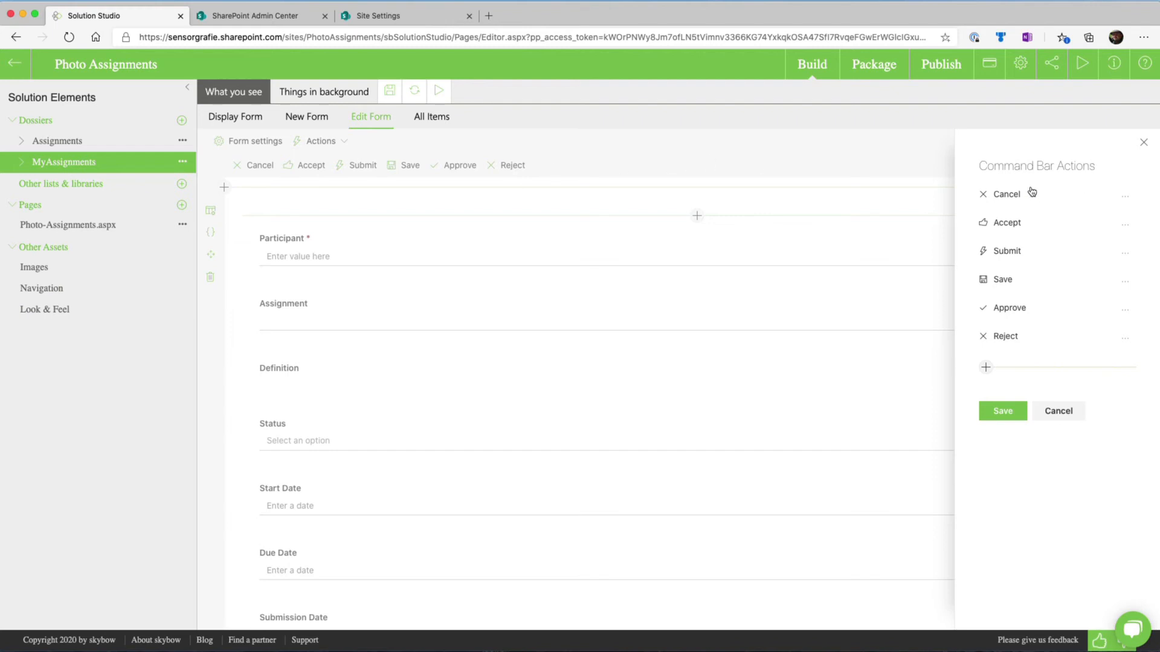
{"action": "left_click", "coordinate": [1044, 227]}
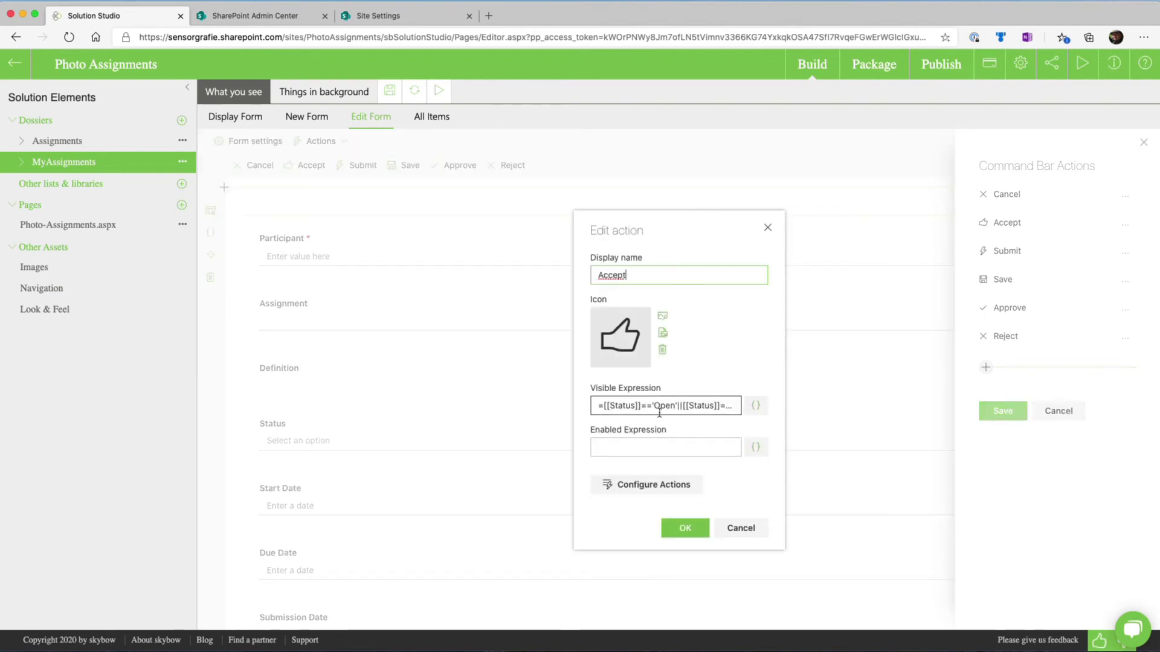
{"action": "left_click", "coordinate": [752, 409]}
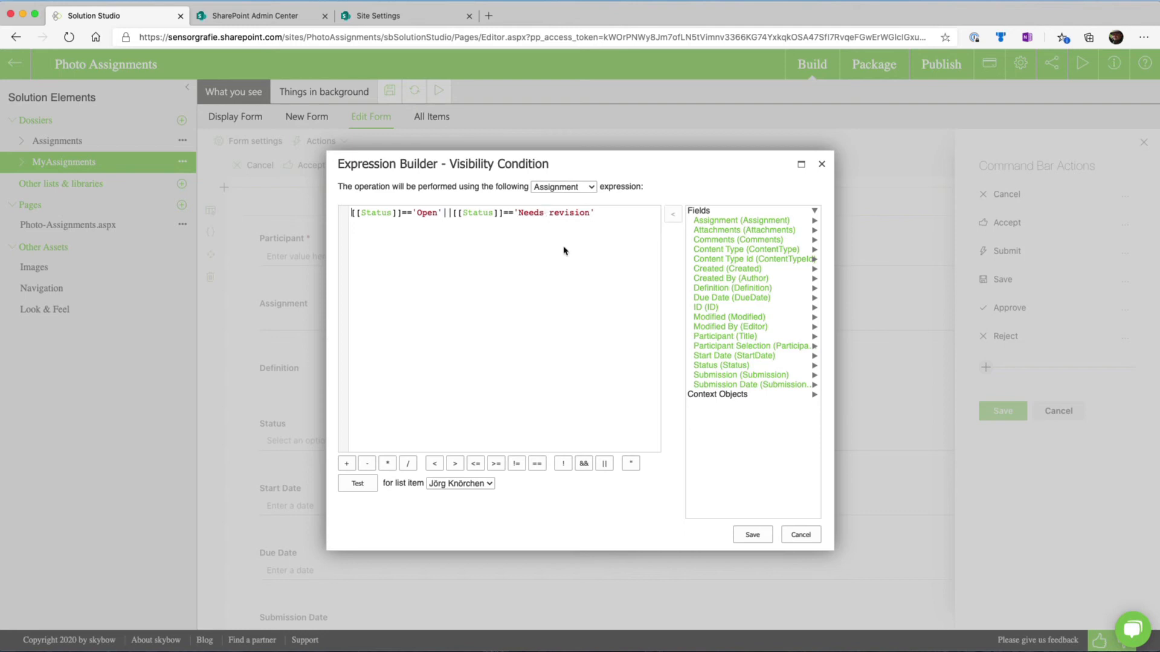
{"action": "left_click", "coordinate": [801, 536]}
{"action": "left_click", "coordinate": [646, 491]}
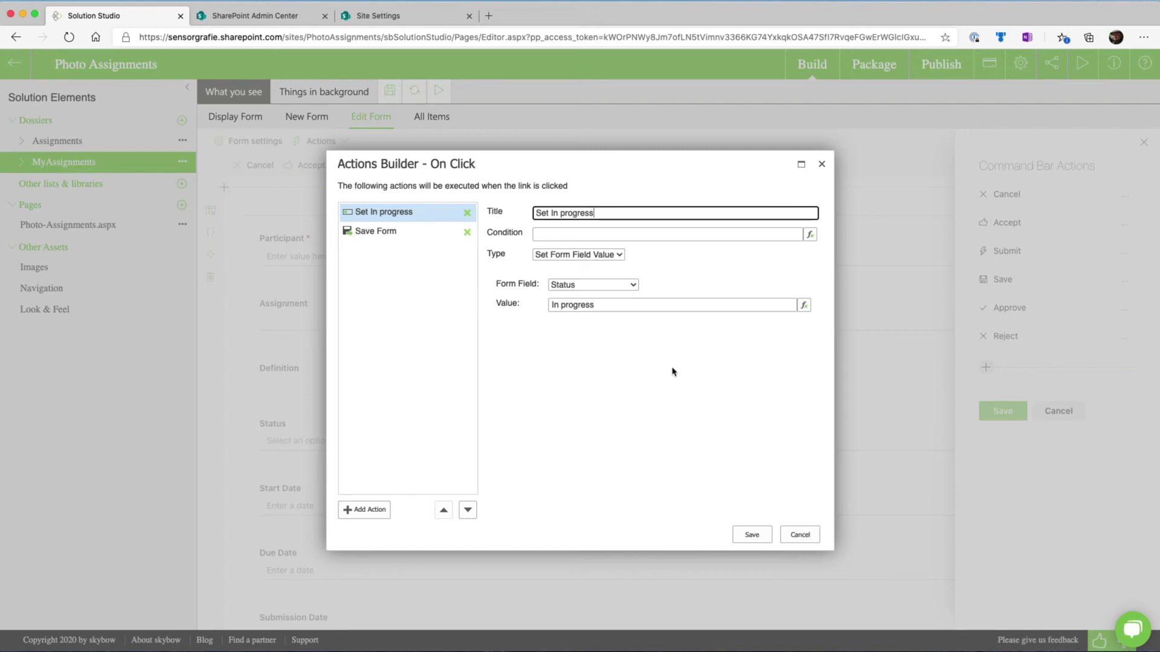
{"action": "left_click", "coordinate": [798, 536]}
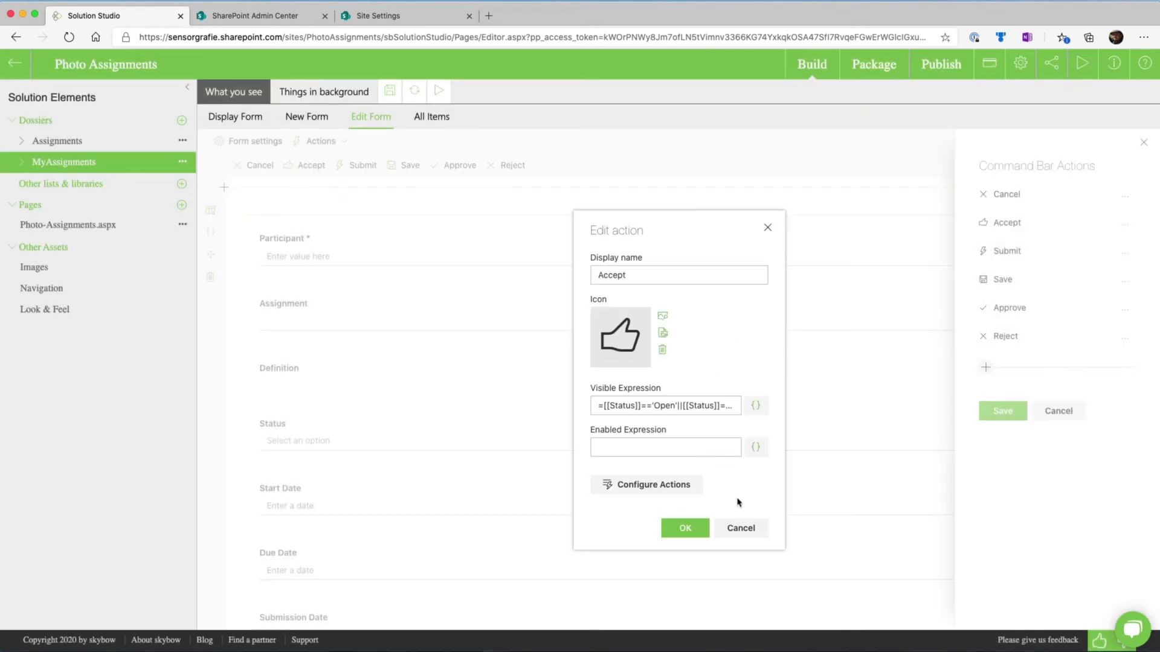
{"action": "left_click", "coordinate": [742, 527]}
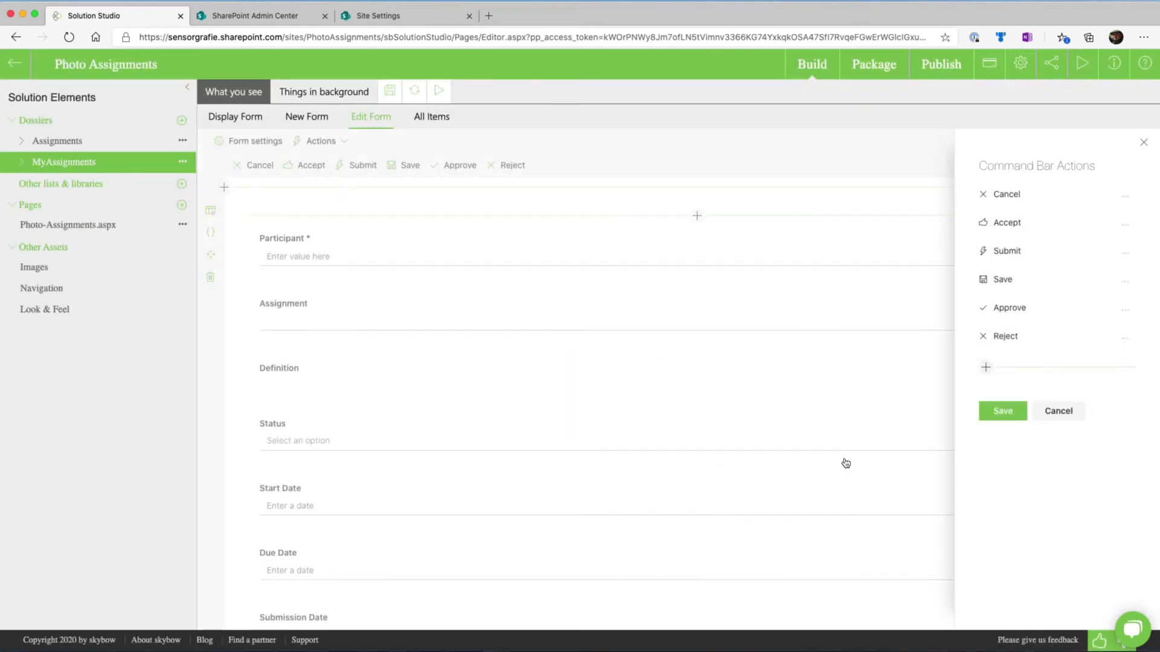
Examine the Submit command bar action's visibility expression and its configured on-click actions
{"action": "left_click", "coordinate": [1049, 252]}
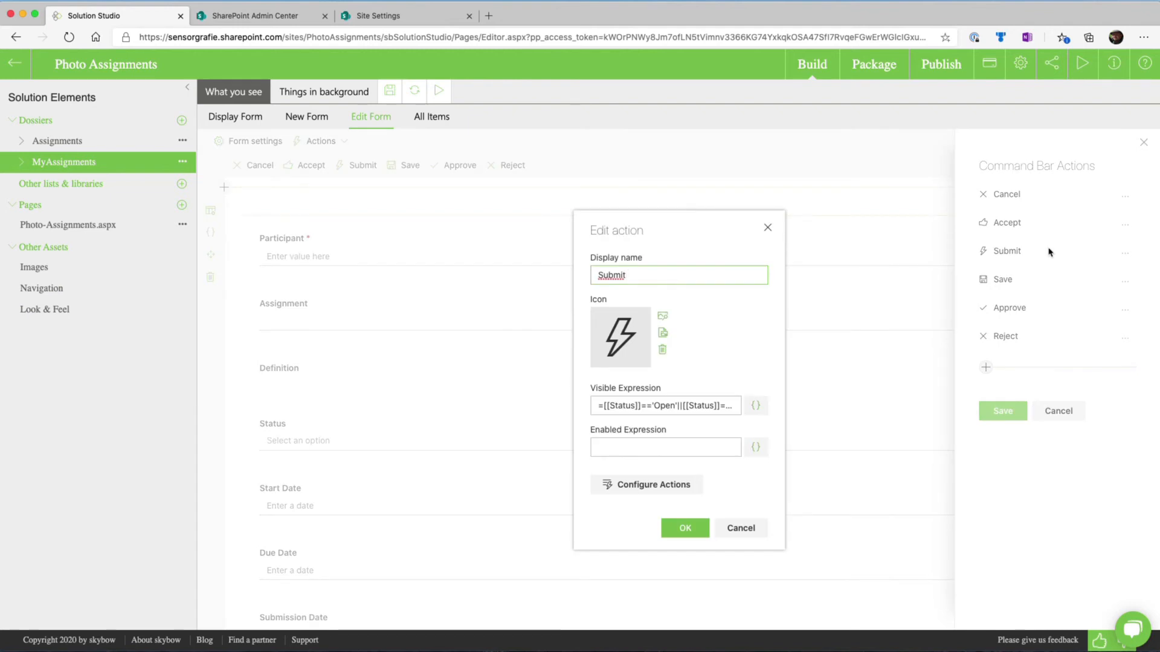
{"action": "left_click", "coordinate": [755, 406]}
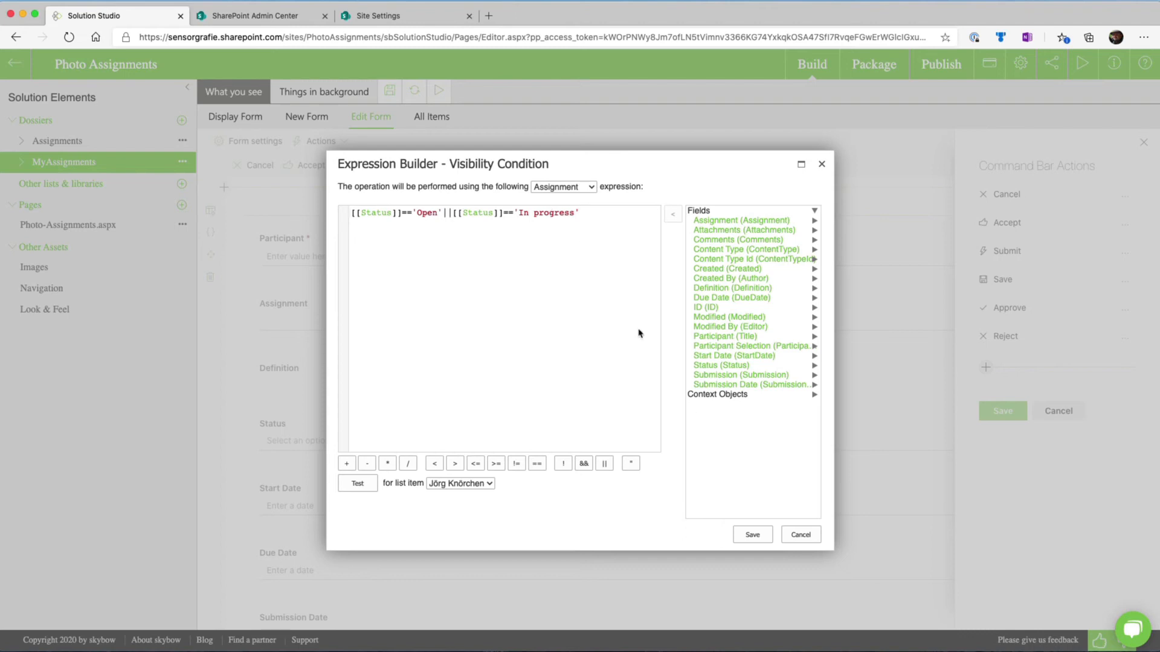
{"action": "left_click", "coordinate": [797, 533]}
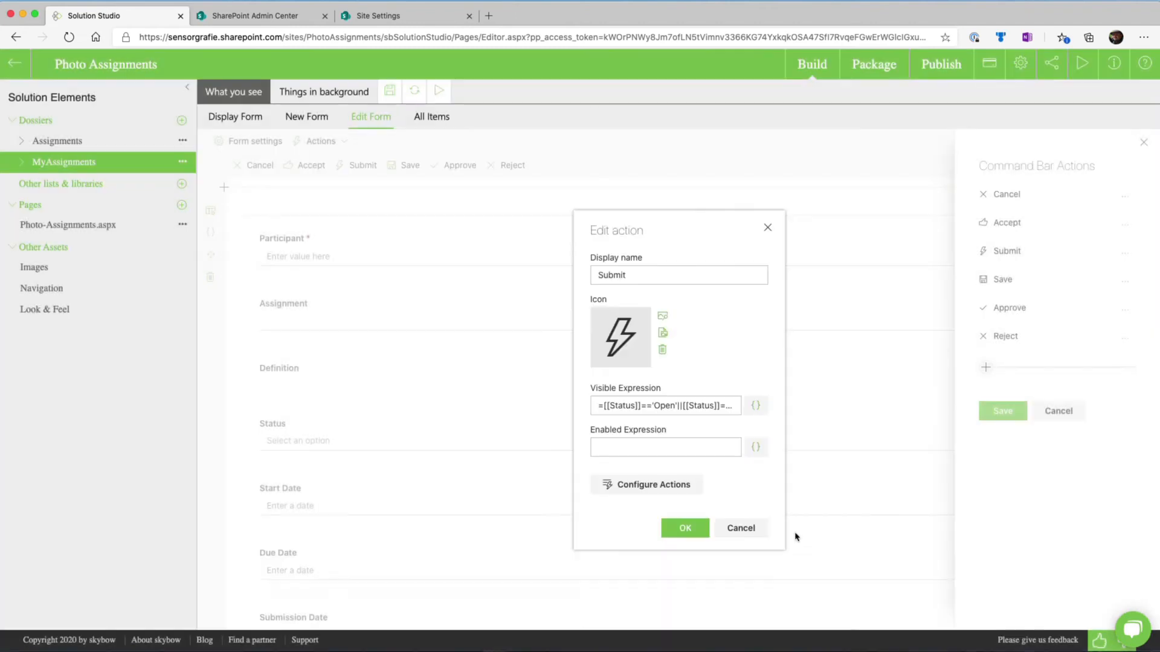
{"action": "left_click", "coordinate": [622, 484]}
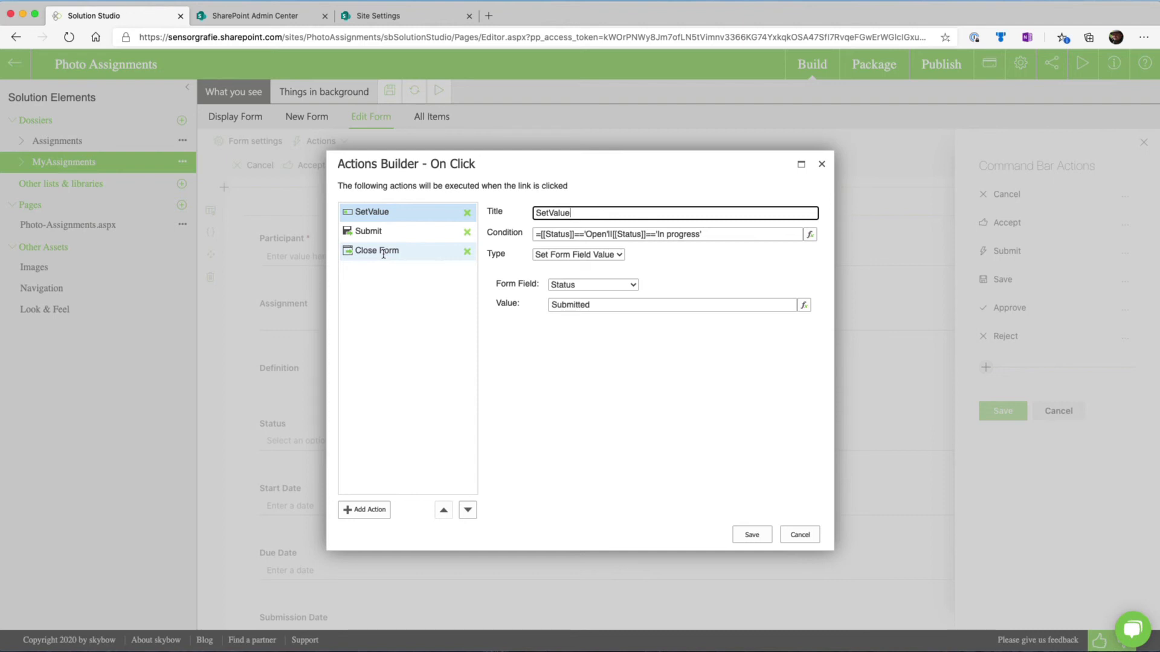
Try adding a Send Mail action after SetValue in the Submit command's on-click actions, and discard it
{"action": "left_click", "coordinate": [366, 510]}
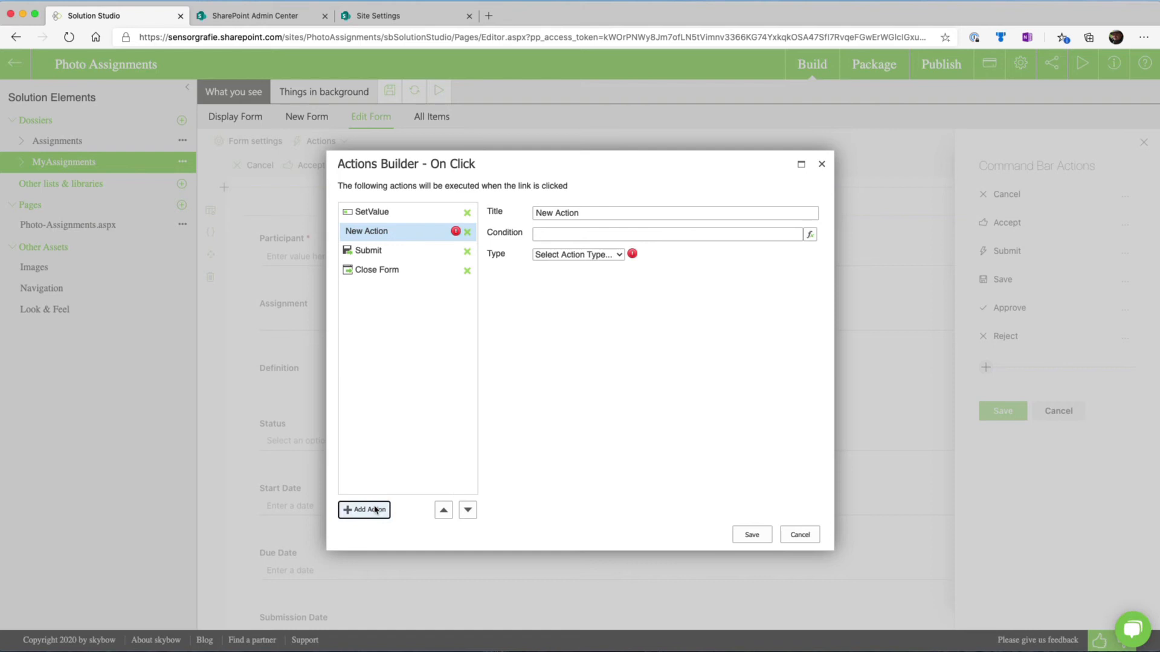
{"action": "left_click", "coordinate": [591, 258]}
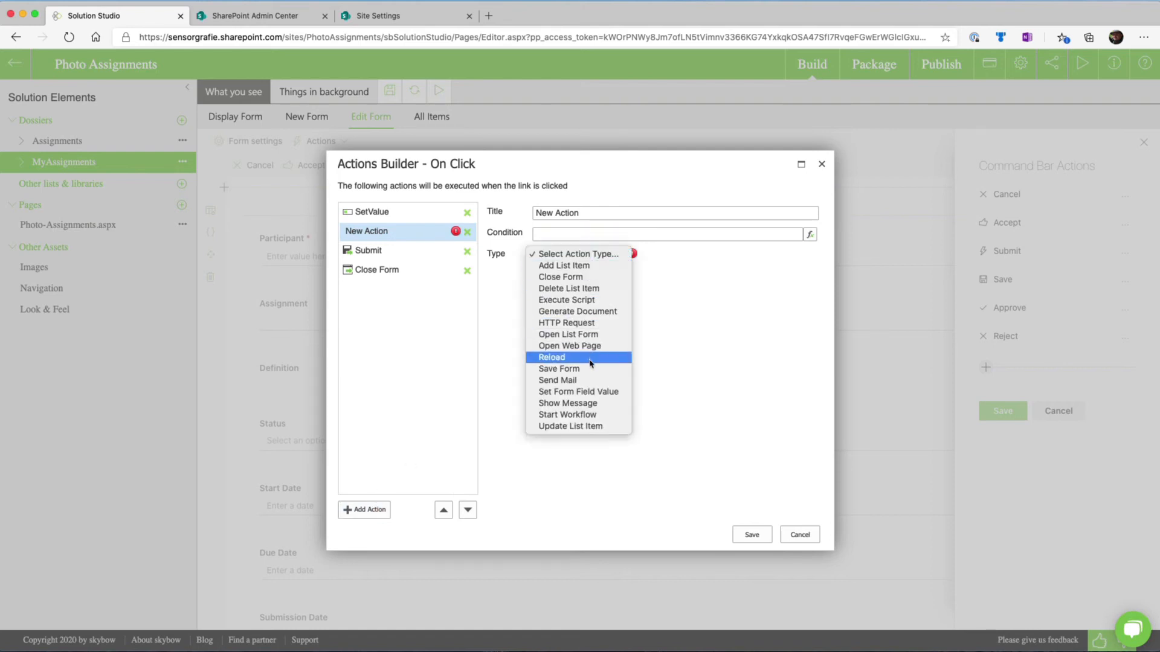
{"action": "left_click", "coordinate": [584, 380]}
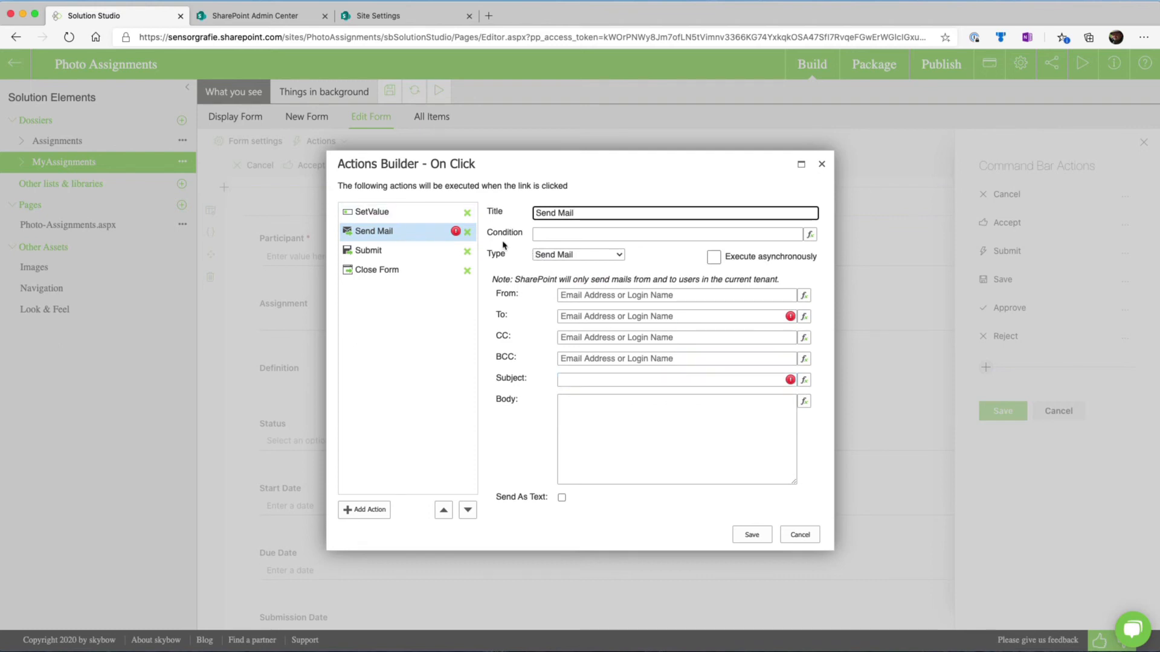
{"action": "left_click", "coordinate": [811, 536]}
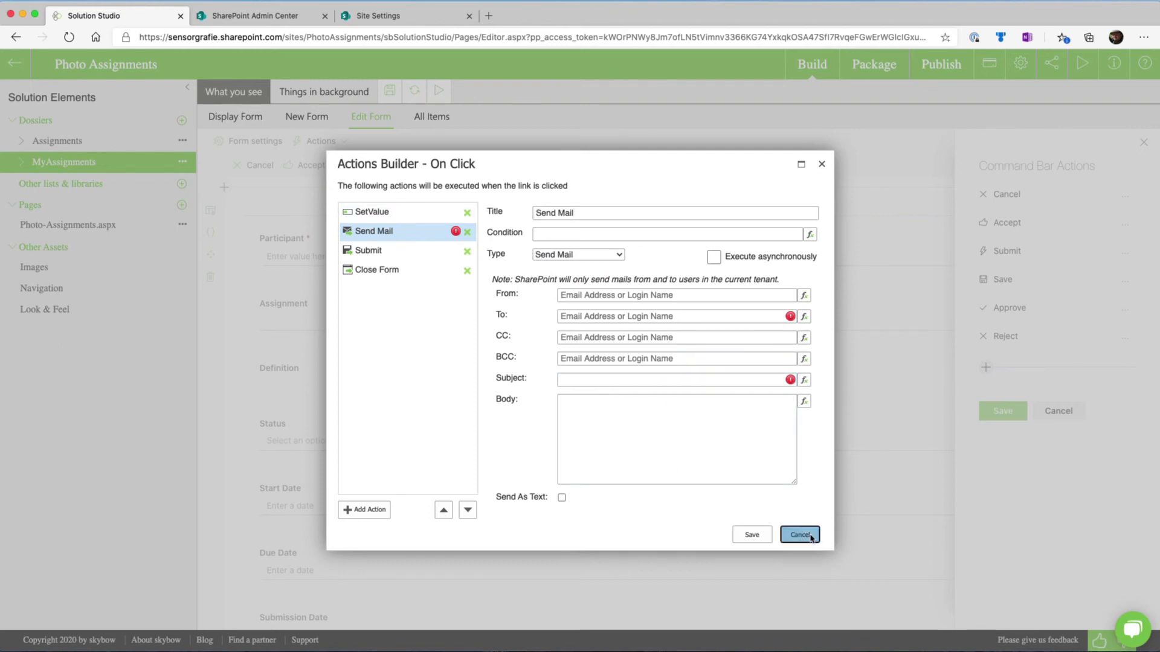
{"action": "left_click", "coordinate": [747, 531]}
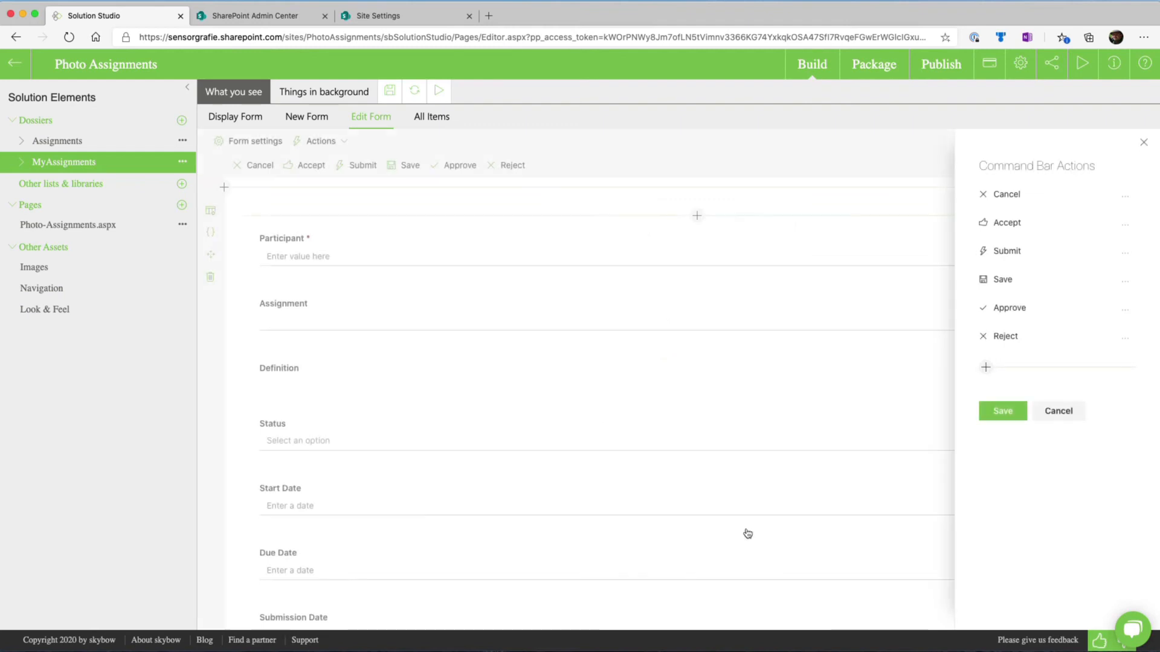
Examine the Save command's settings, and the Approve command's visibility expression and configured on-click actions
{"action": "left_click", "coordinate": [1034, 283]}
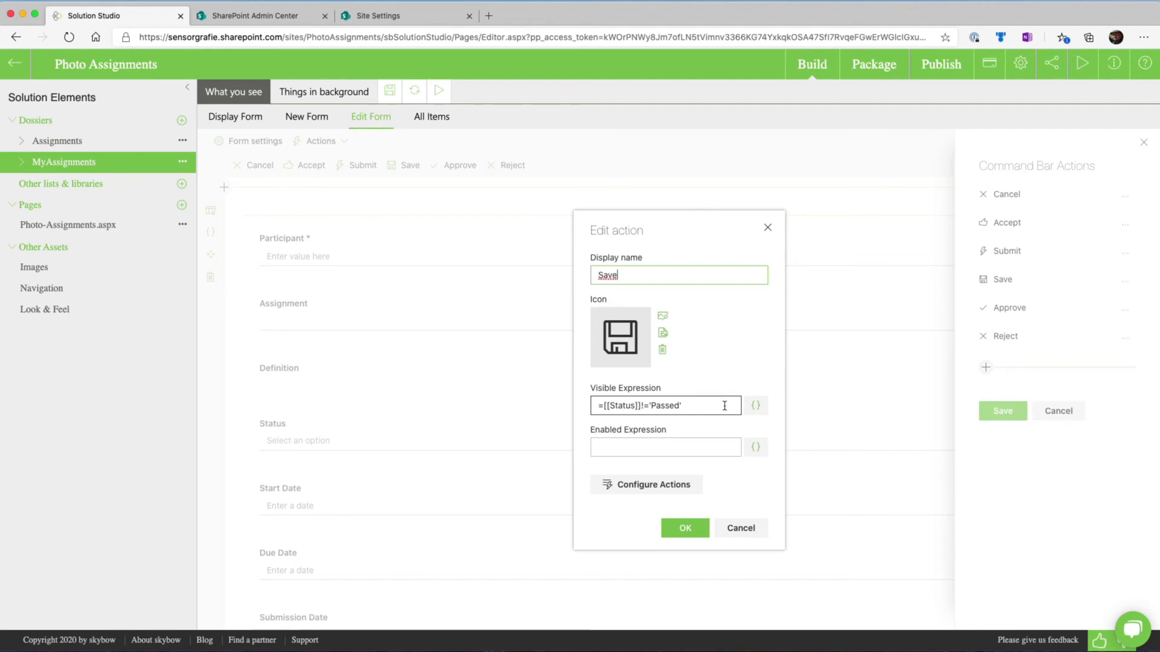
{"action": "left_click", "coordinate": [732, 532]}
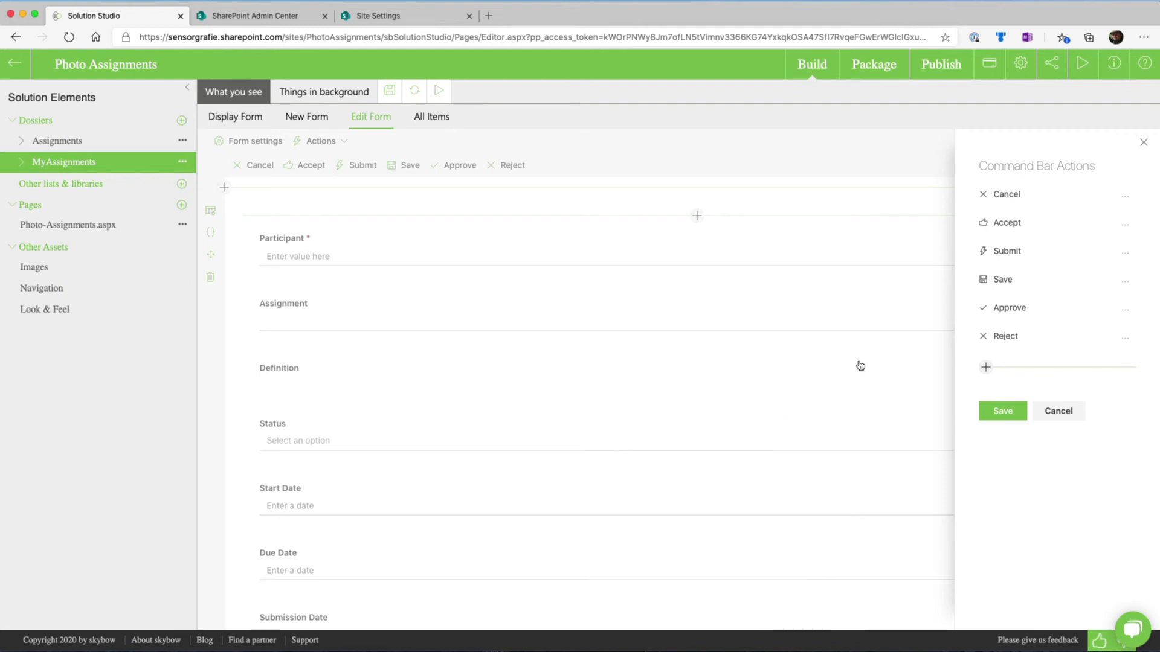
{"action": "mouse_move", "coordinate": [1046, 328]}
{"action": "left_click", "coordinate": [1073, 314]}
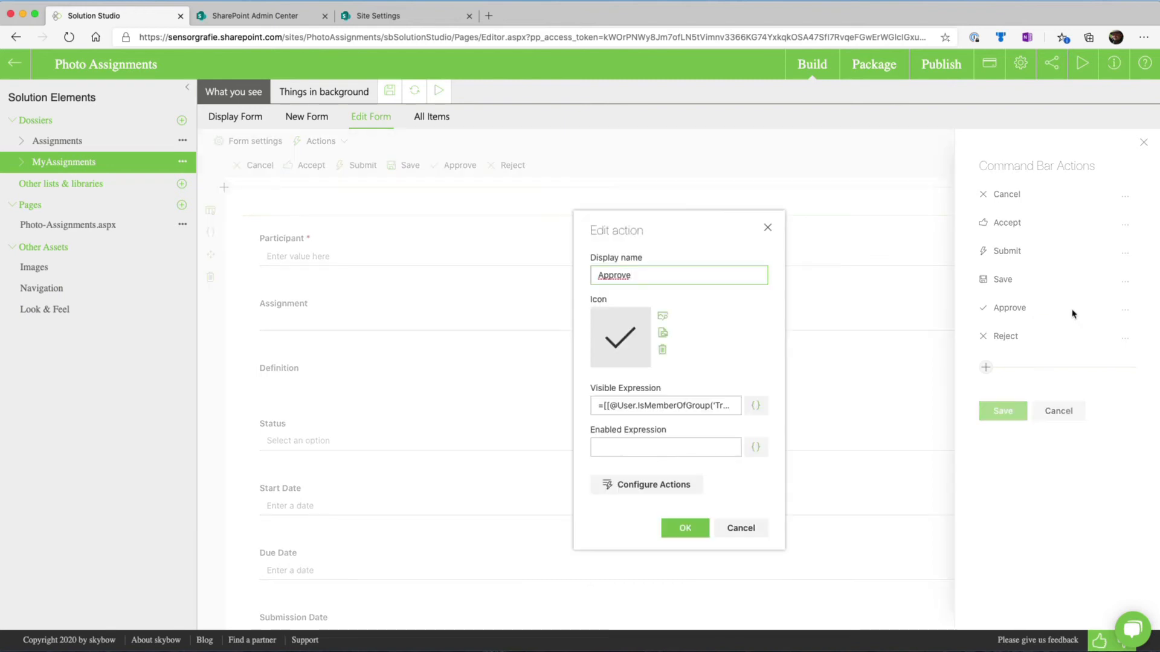
{"action": "left_click", "coordinate": [755, 406]}
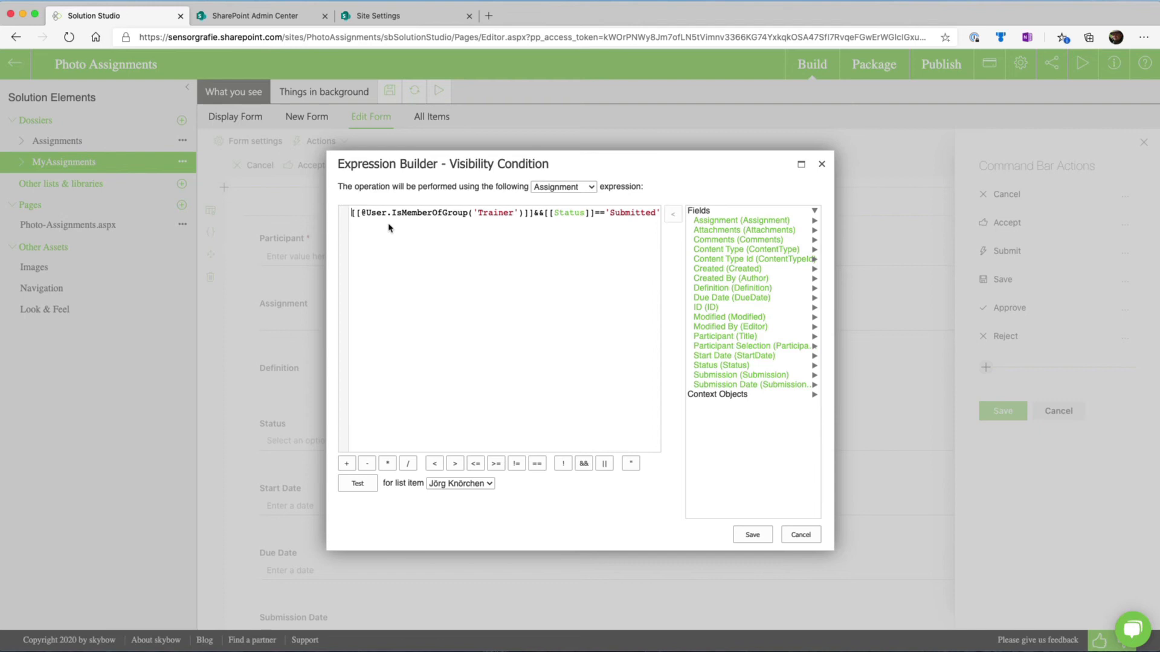
{"action": "scroll", "coordinate": [375, 219], "scroll_direction": "right", "scroll_amount": 1}
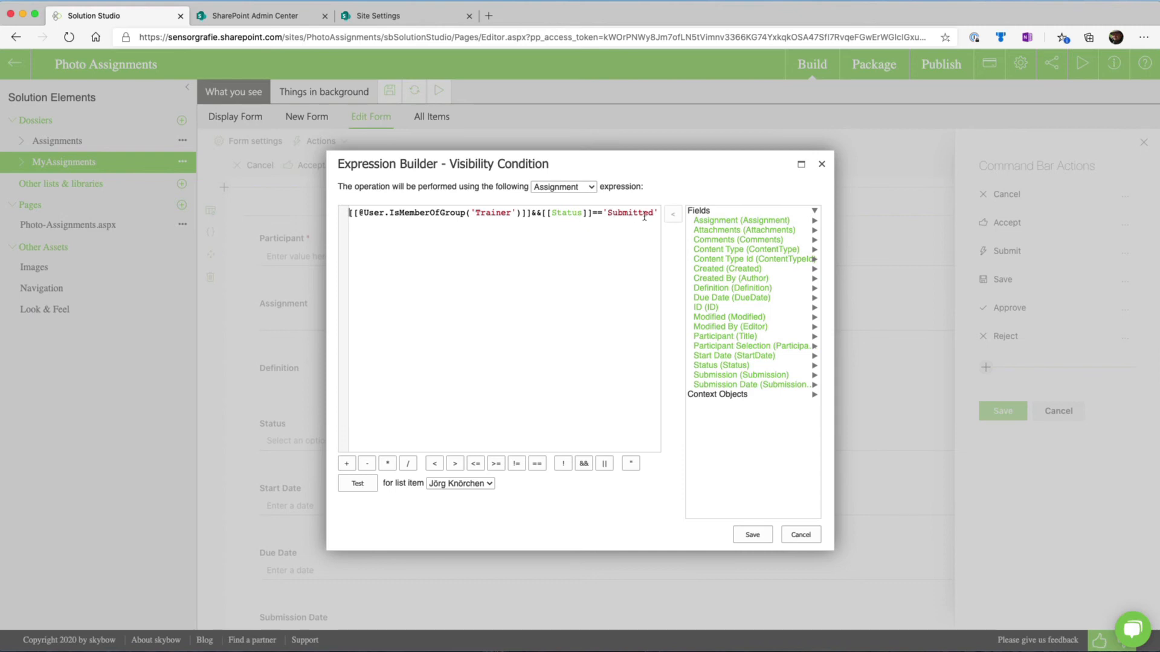
{"action": "left_click", "coordinate": [815, 535]}
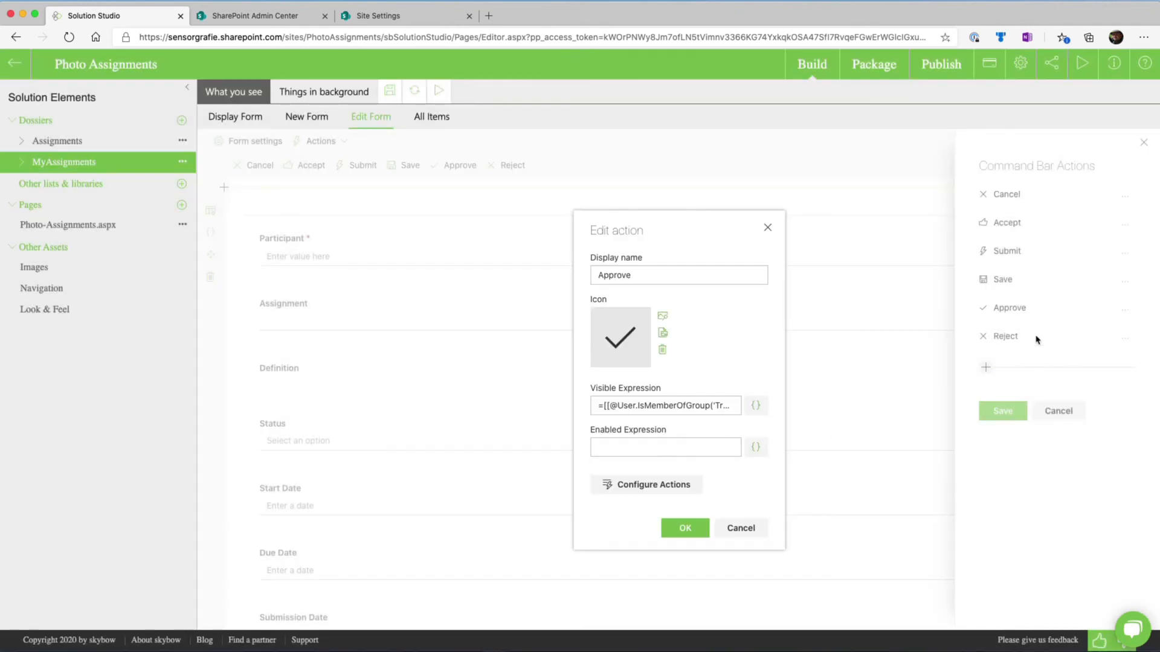
{"action": "left_click", "coordinate": [668, 489]}
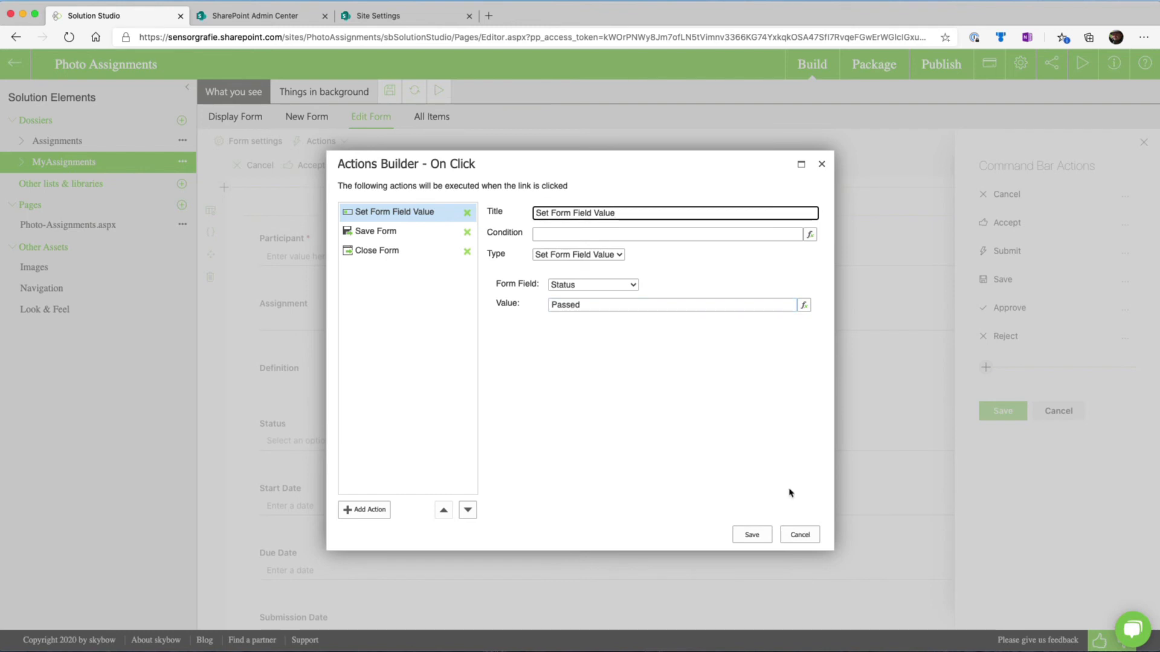
{"action": "left_click", "coordinate": [799, 535]}
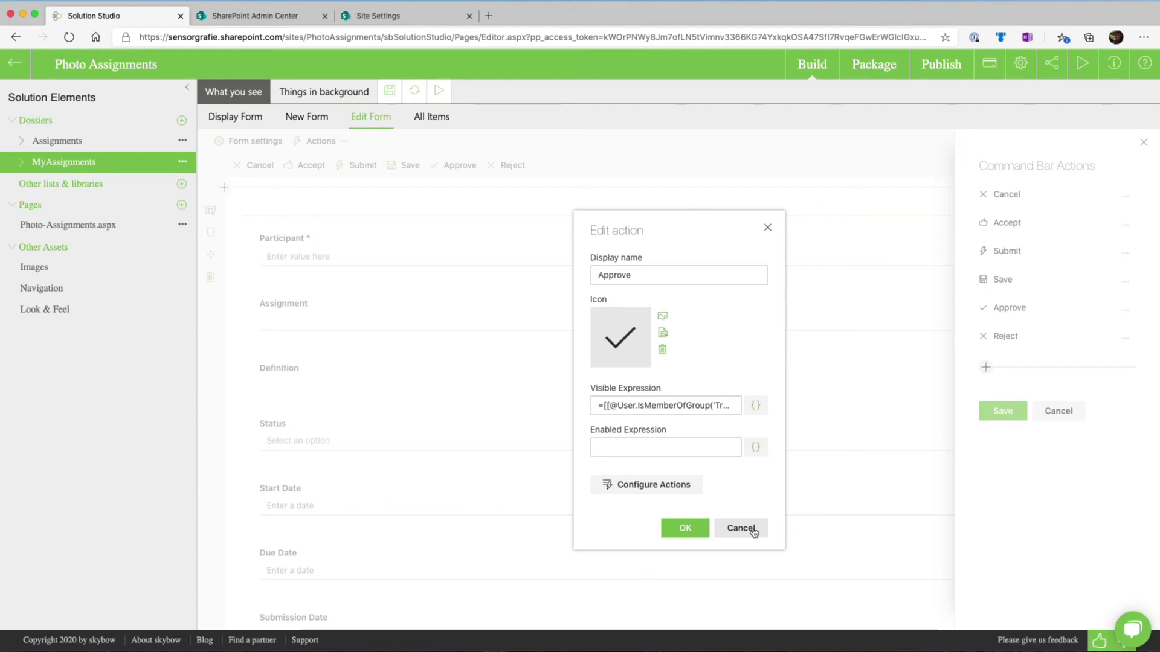
{"action": "left_click", "coordinate": [741, 529]}
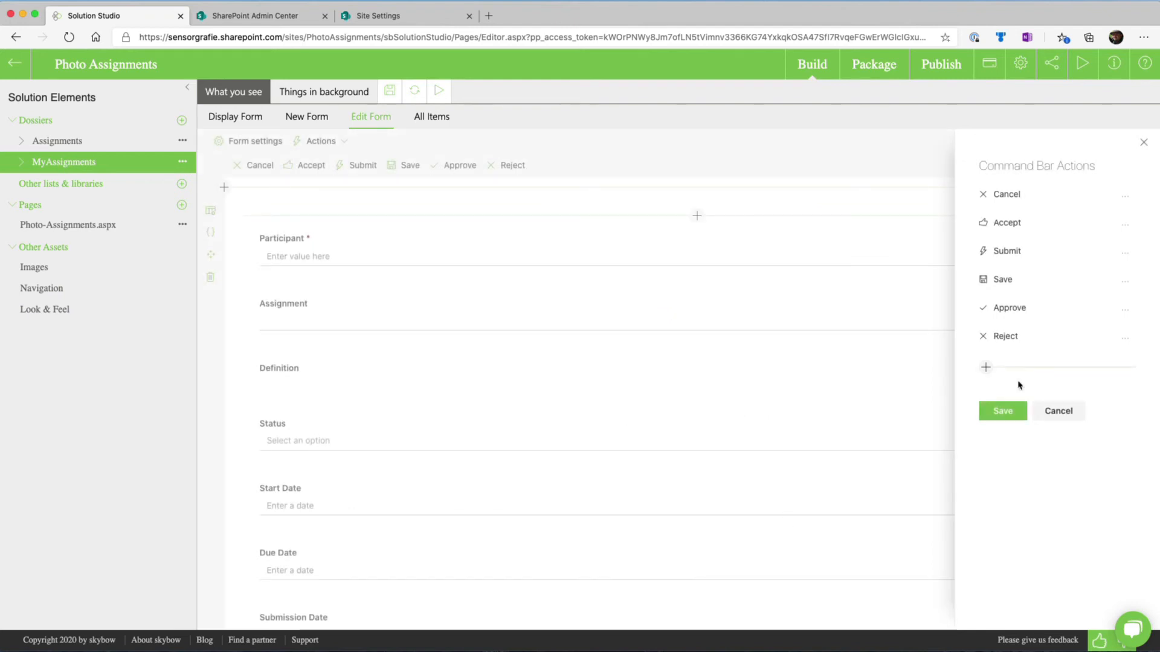
Examine the Reject command's visibility expression and configured on-click actions, and close the command bar actions
{"action": "left_click", "coordinate": [1034, 341]}
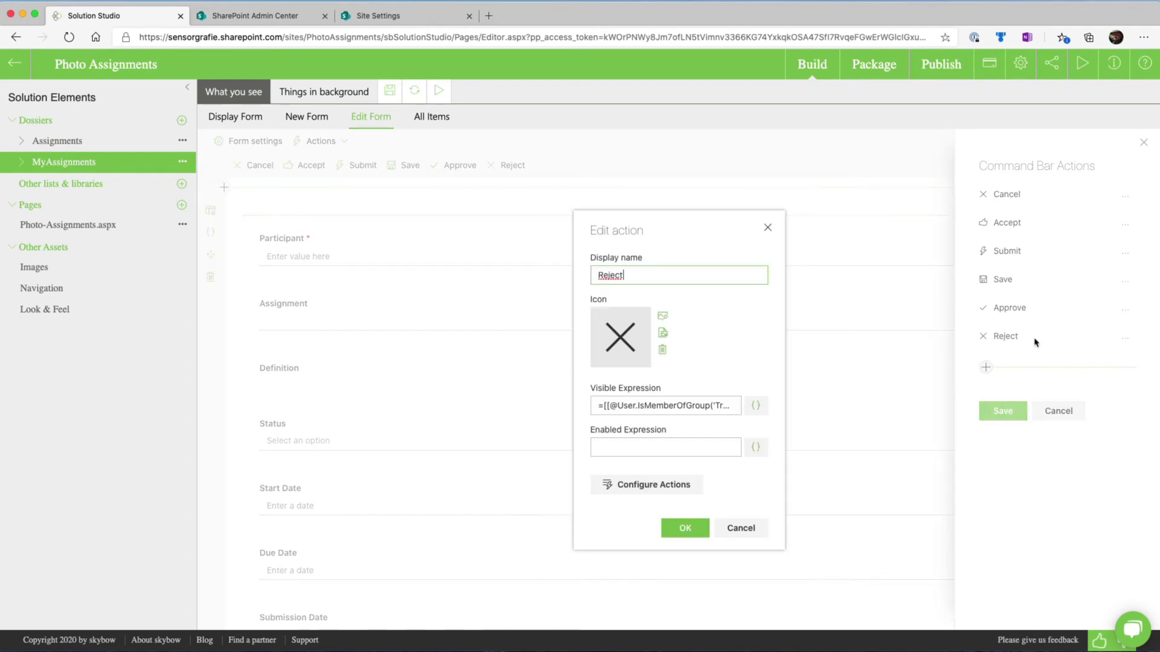
{"action": "left_click", "coordinate": [756, 406]}
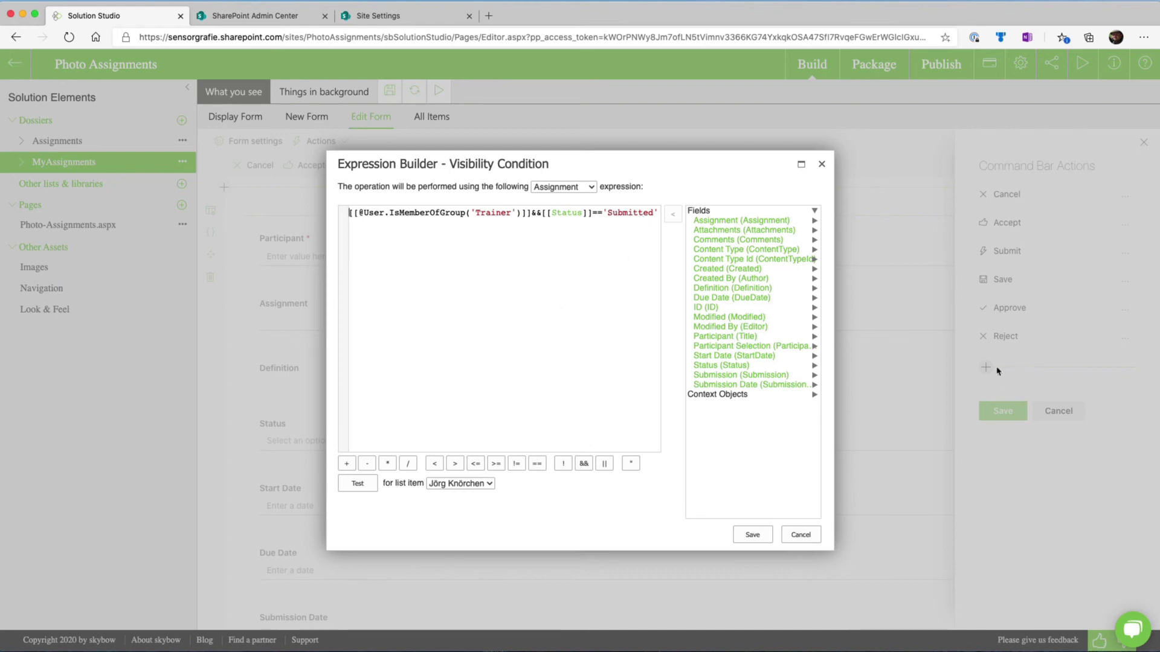
{"action": "left_click", "coordinate": [801, 535]}
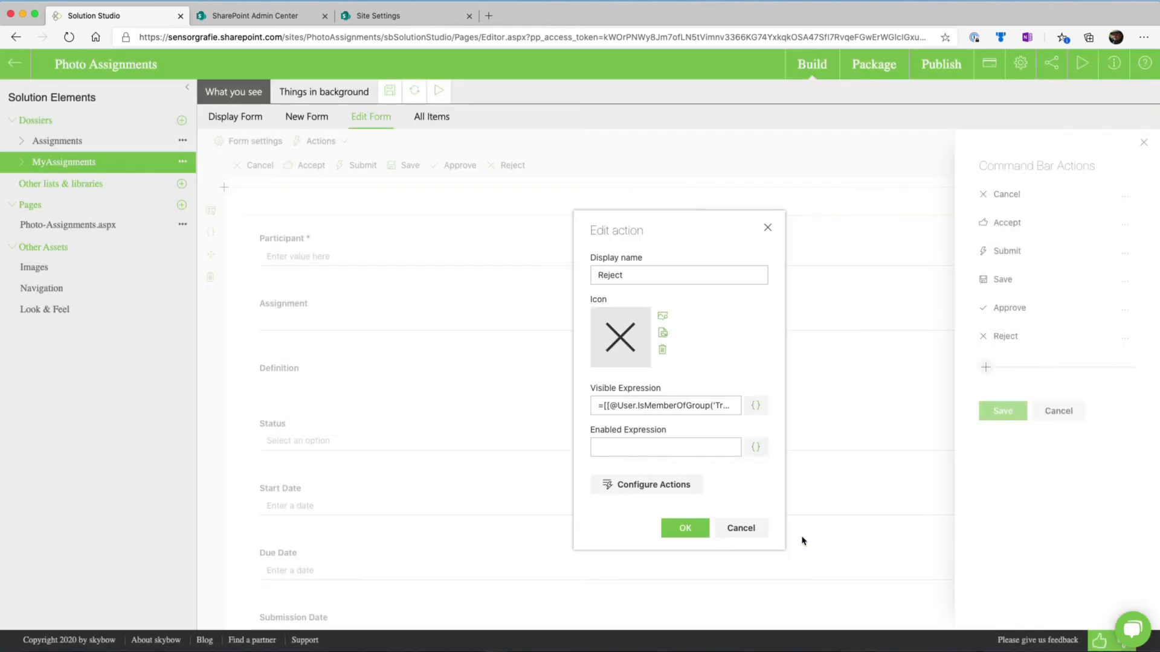
{"action": "left_click", "coordinate": [692, 494]}
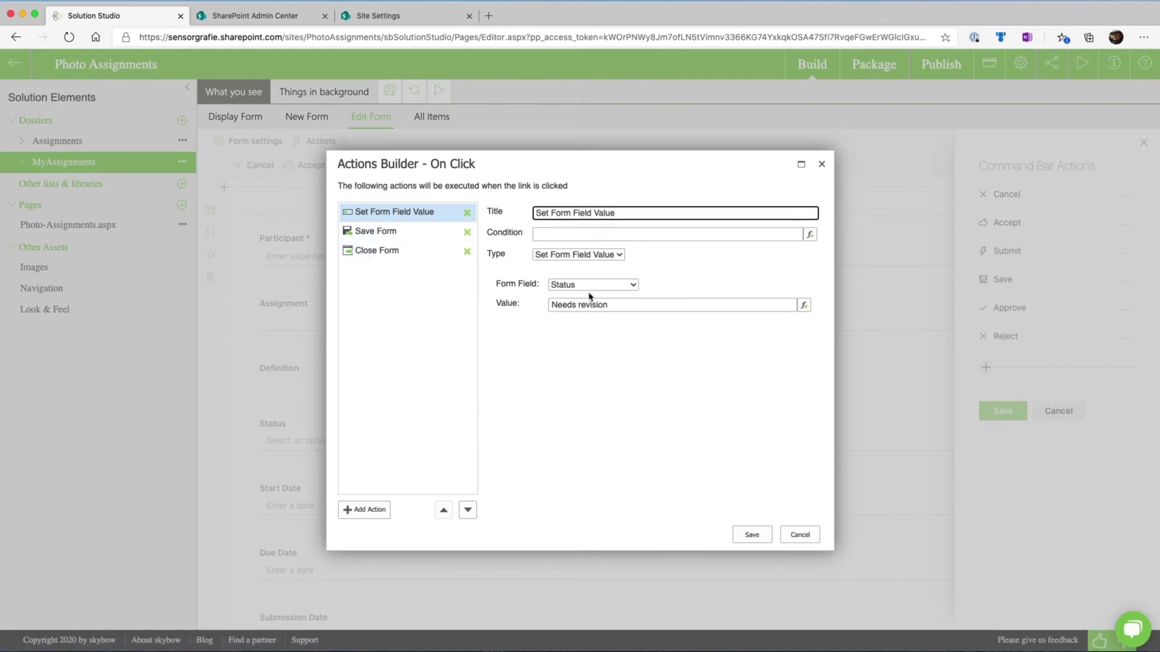
{"action": "left_click", "coordinate": [802, 536]}
{"action": "left_click", "coordinate": [754, 529]}
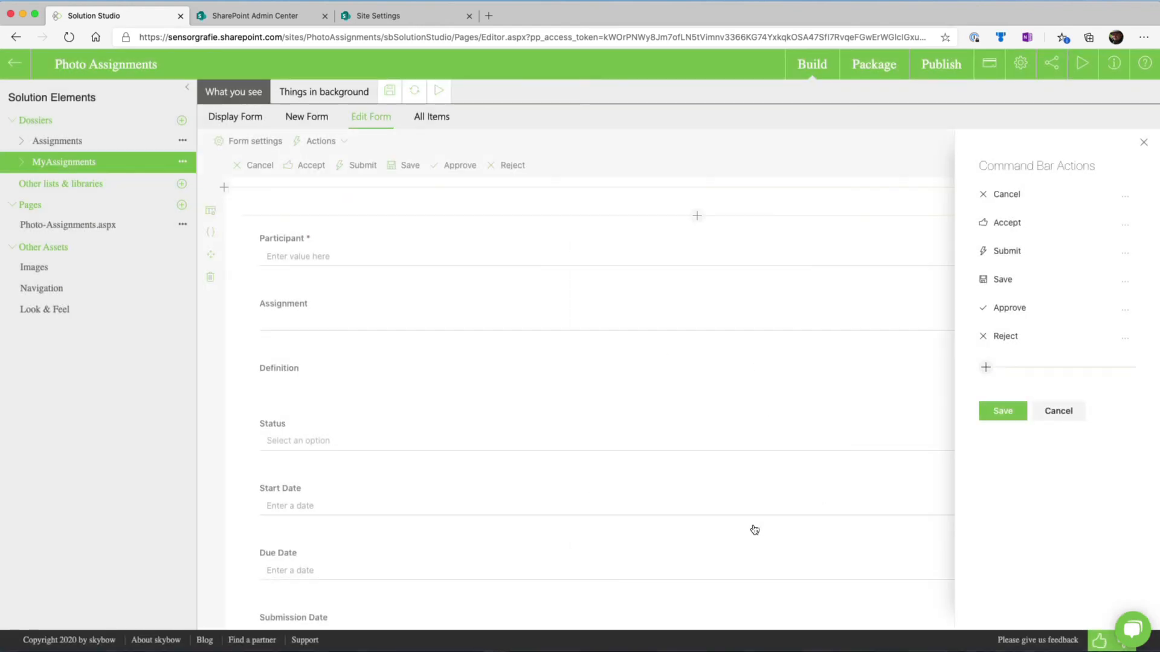
{"action": "left_click", "coordinate": [1144, 144]}
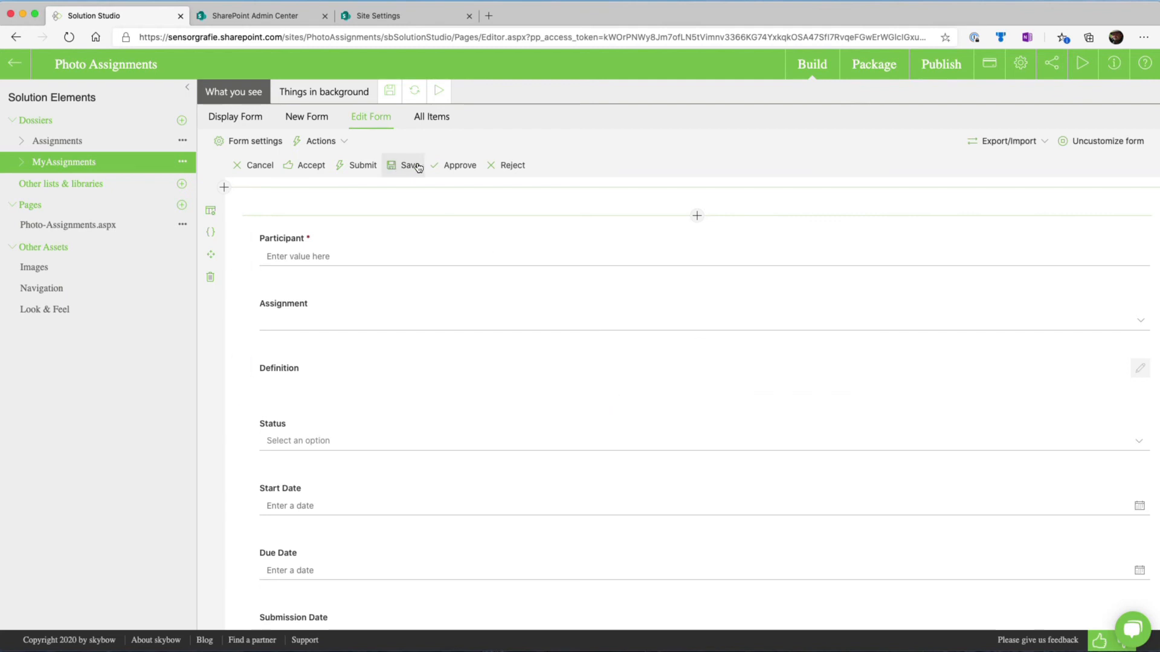
Open the Accept command bar action and check its configured on-click actions
{"action": "left_click", "coordinate": [345, 144]}
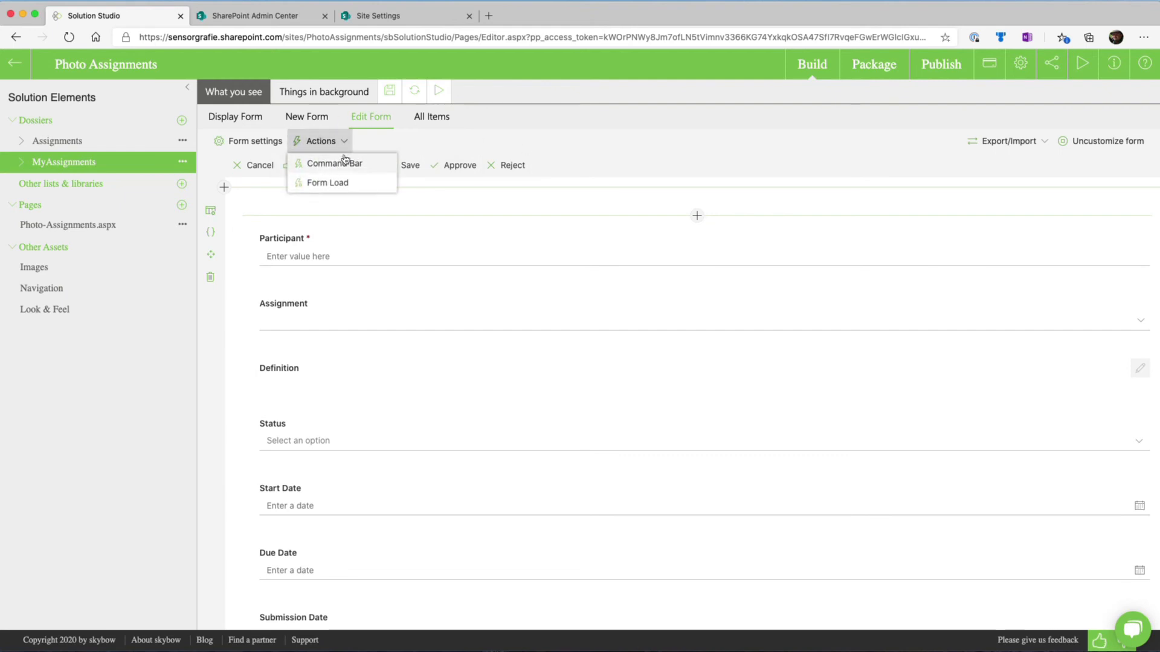
{"action": "left_click", "coordinate": [344, 162]}
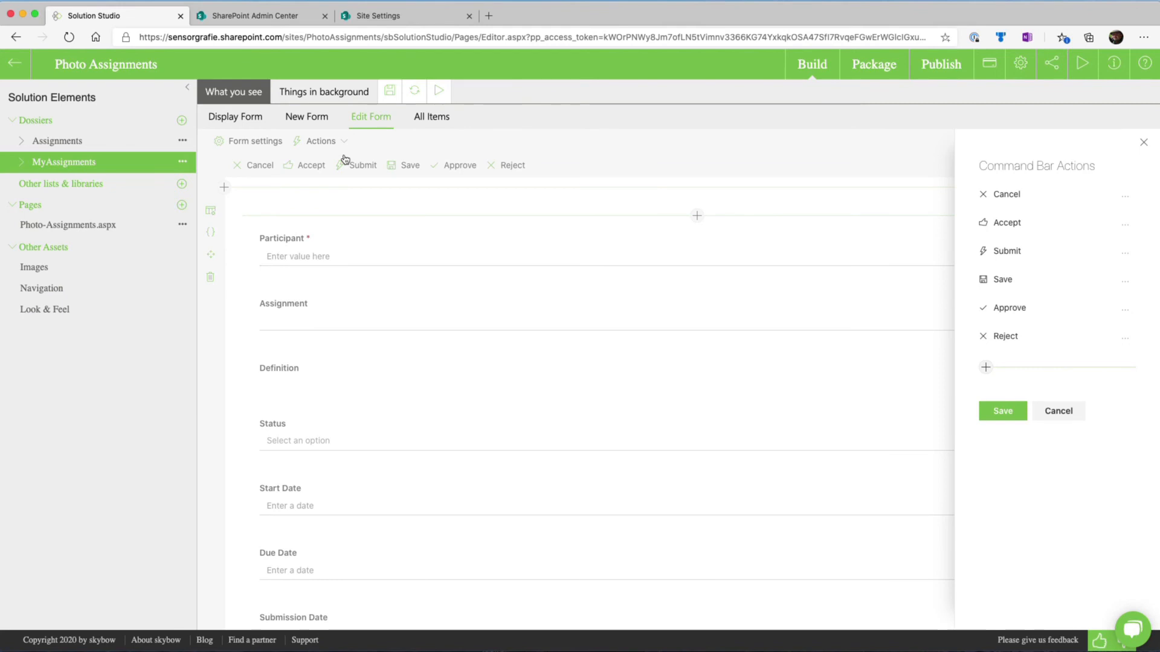
{"action": "left_click", "coordinate": [1040, 227]}
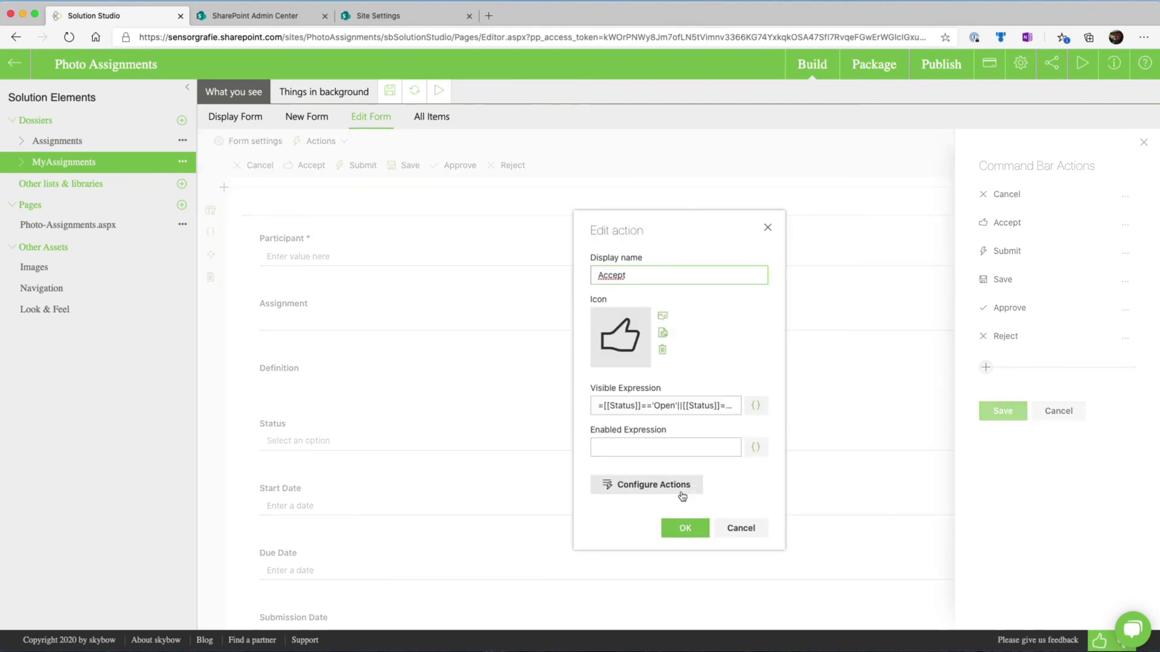
{"action": "left_click", "coordinate": [682, 491]}
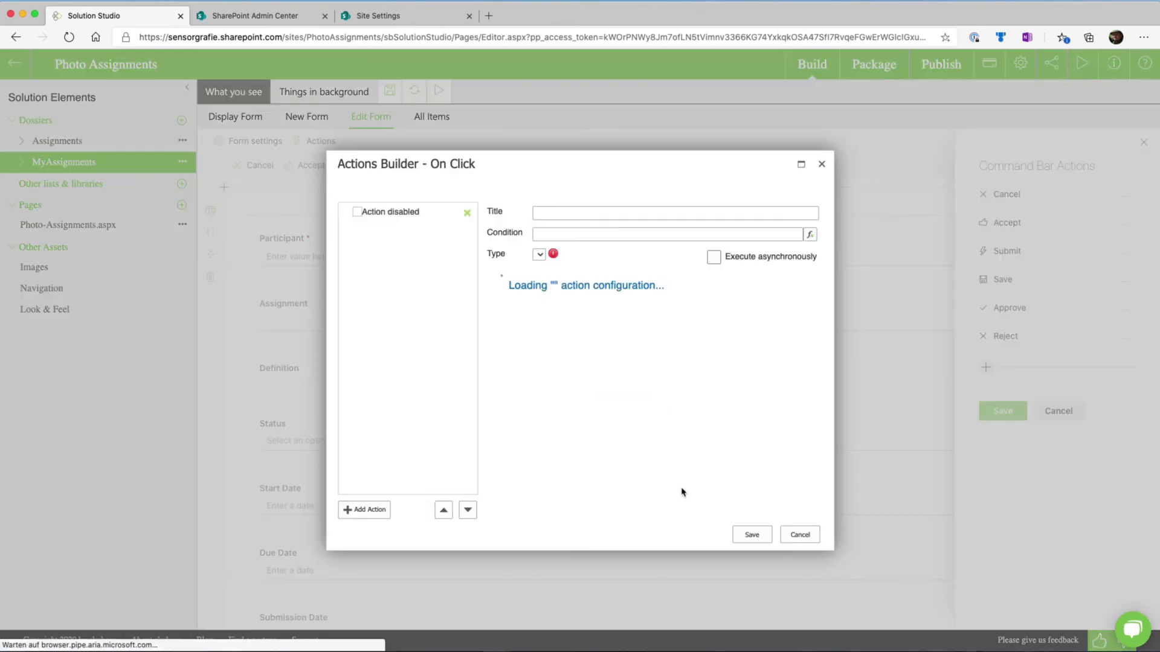
{"action": "left_click", "coordinate": [800, 535]}
Test the Accept action's visibility expression against the second list item, and close the command bar actions without saving
{"action": "left_click", "coordinate": [757, 404]}
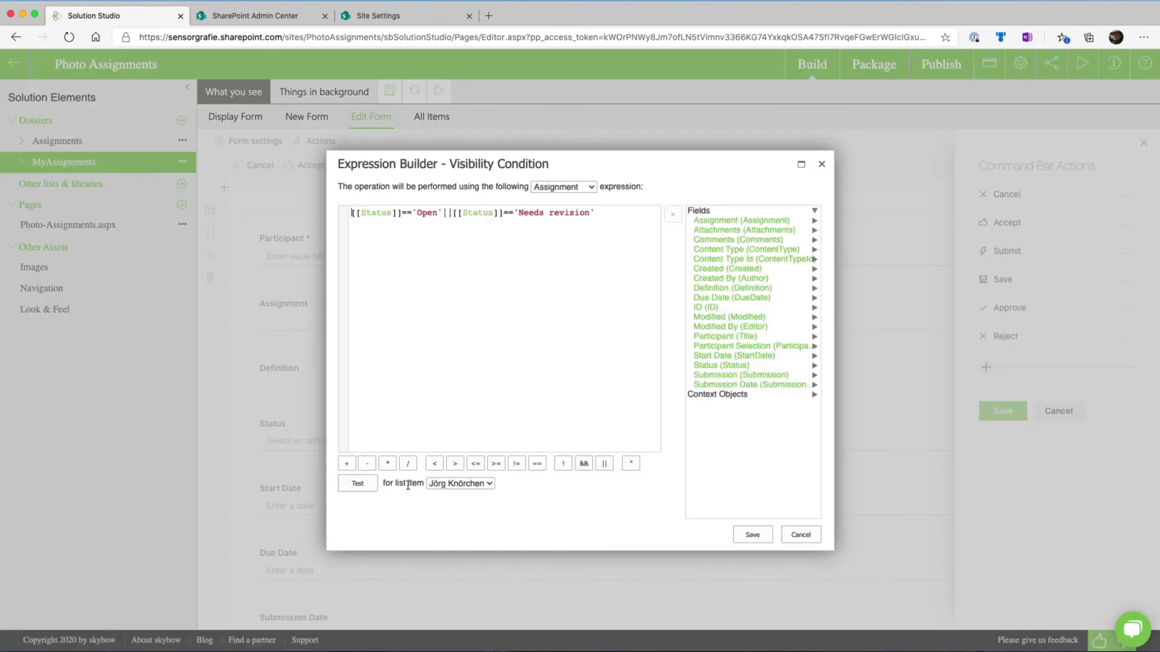
{"action": "left_click", "coordinate": [478, 487]}
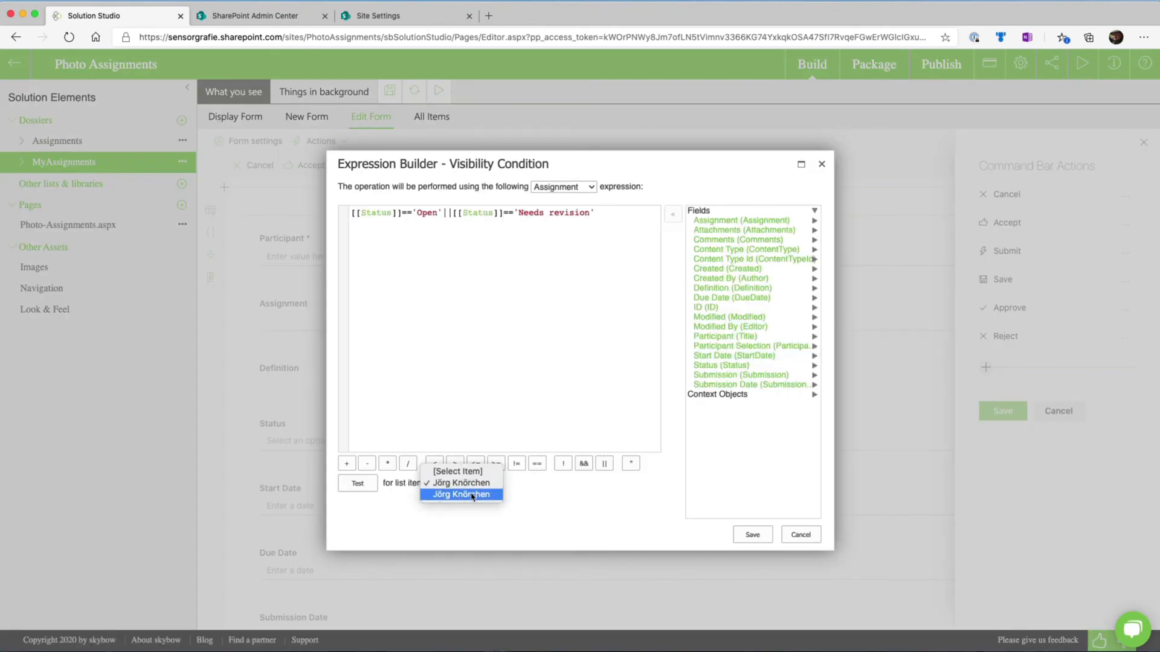
{"action": "left_click", "coordinate": [468, 500]}
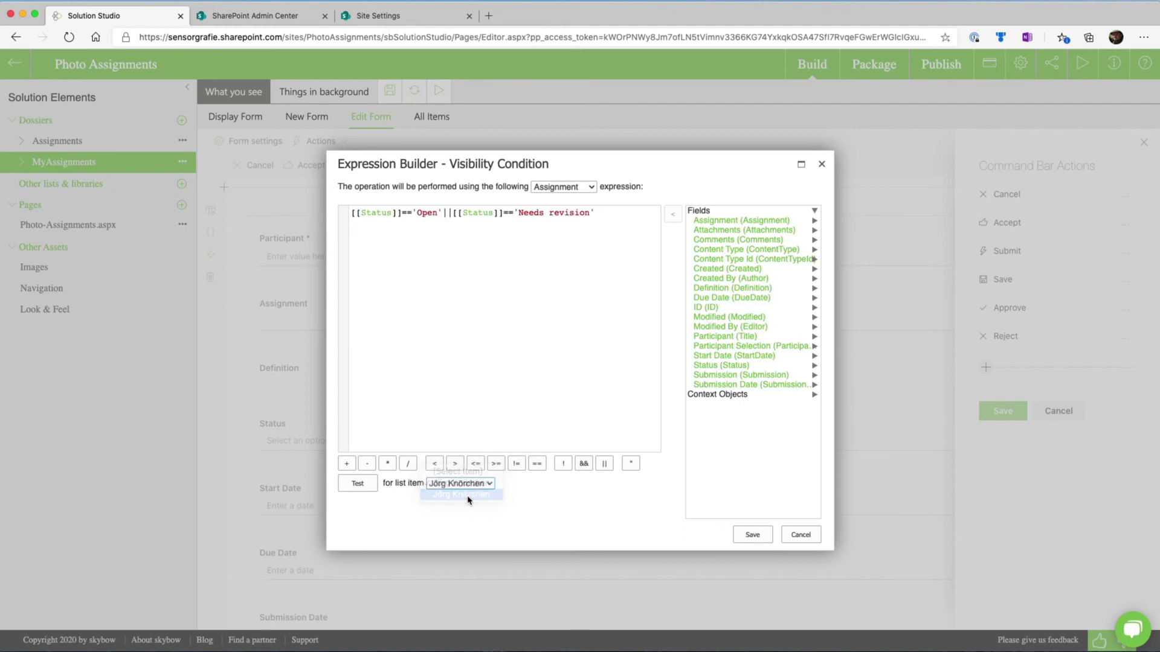
{"action": "left_click", "coordinate": [362, 484]}
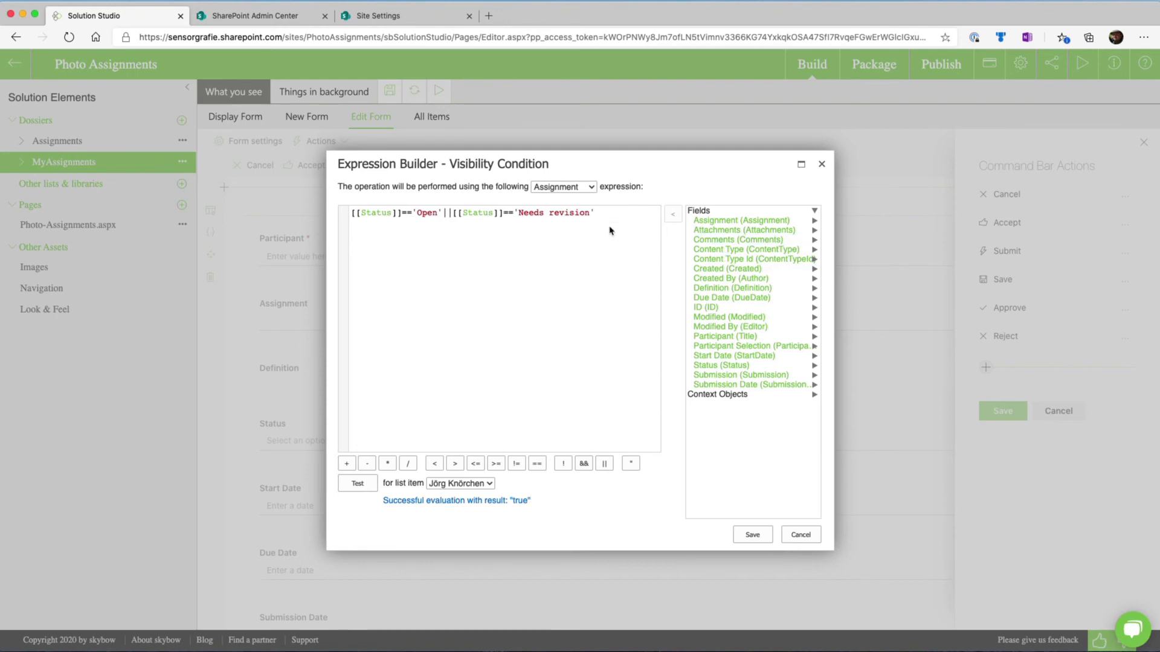
{"action": "left_click", "coordinate": [821, 166]}
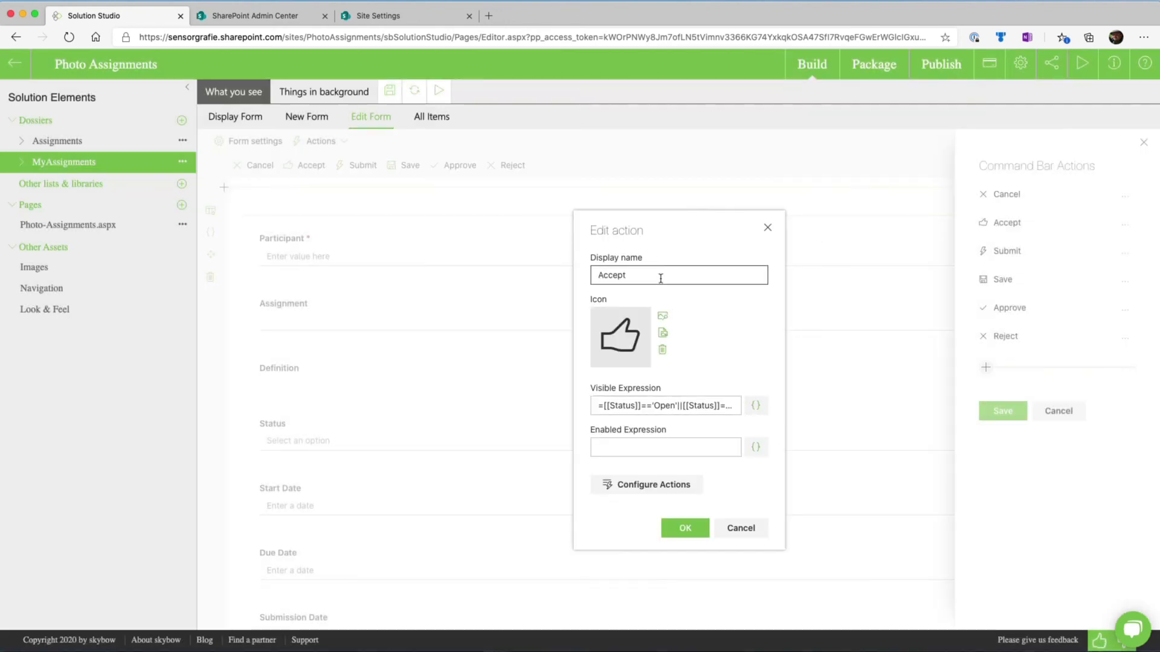
{"action": "left_click", "coordinate": [741, 529]}
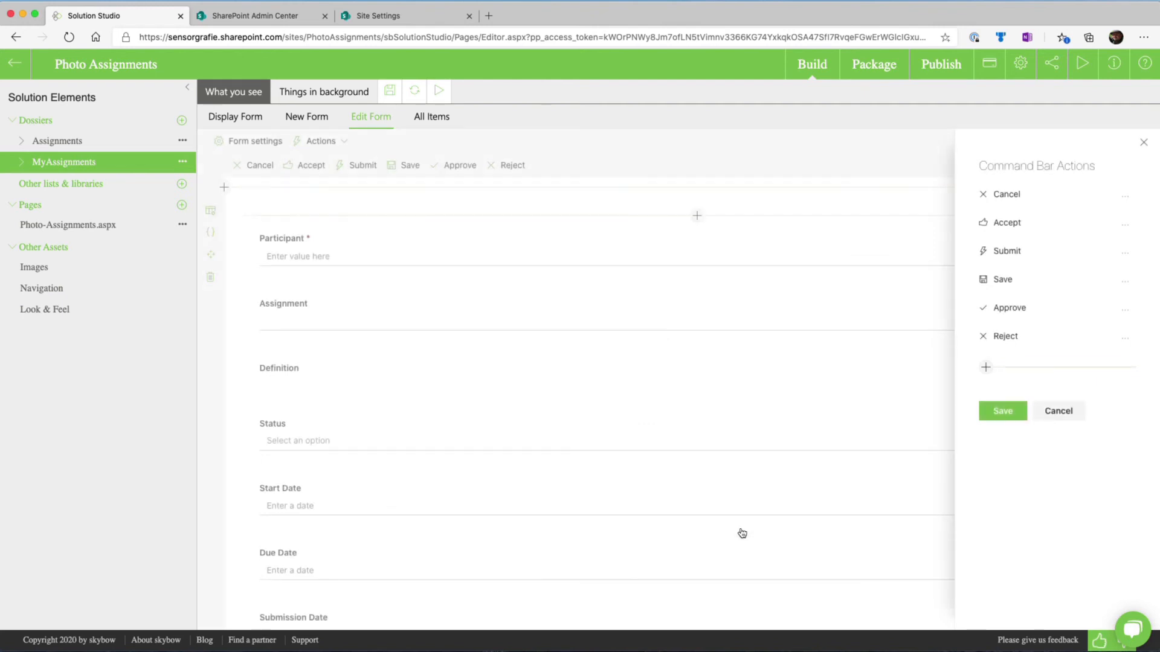
{"action": "left_click", "coordinate": [1075, 413]}
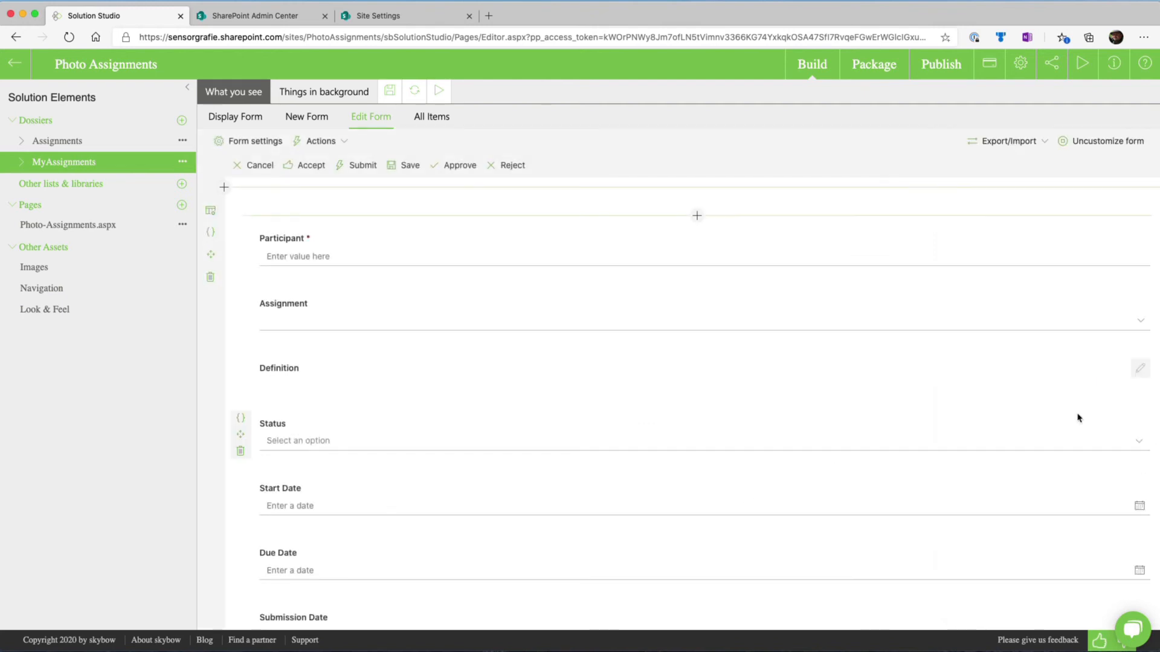
Preview the MyAssignments edit form in SharePoint and check which account is signed in
{"action": "left_click", "coordinate": [436, 93]}
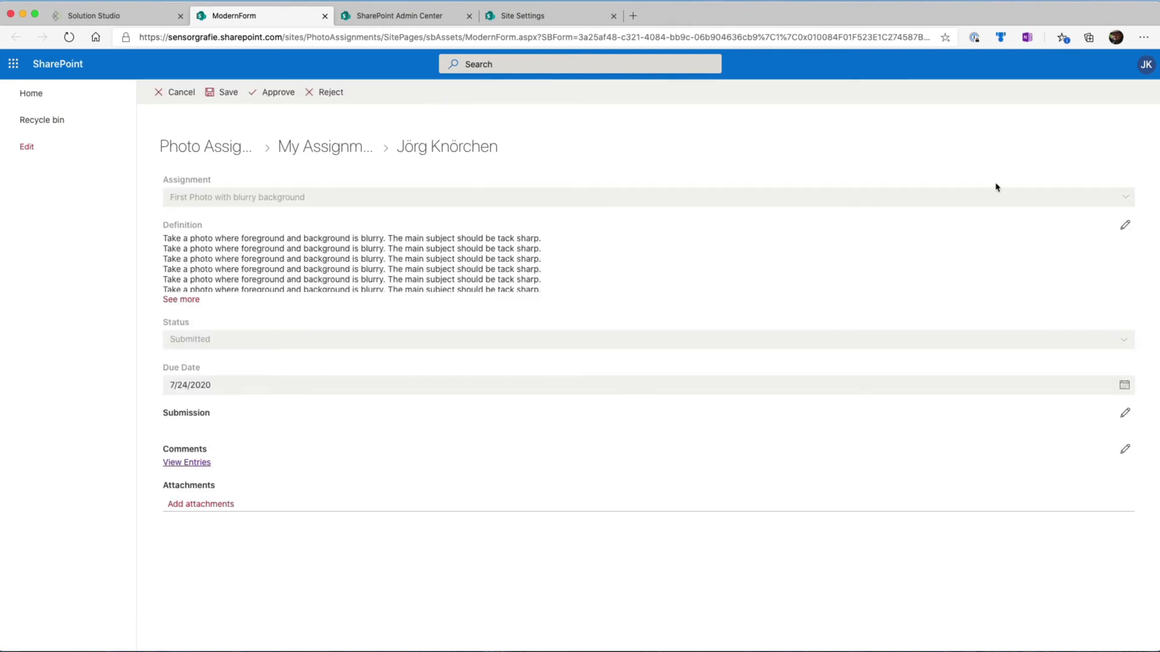
{"action": "left_click", "coordinate": [1138, 66]}
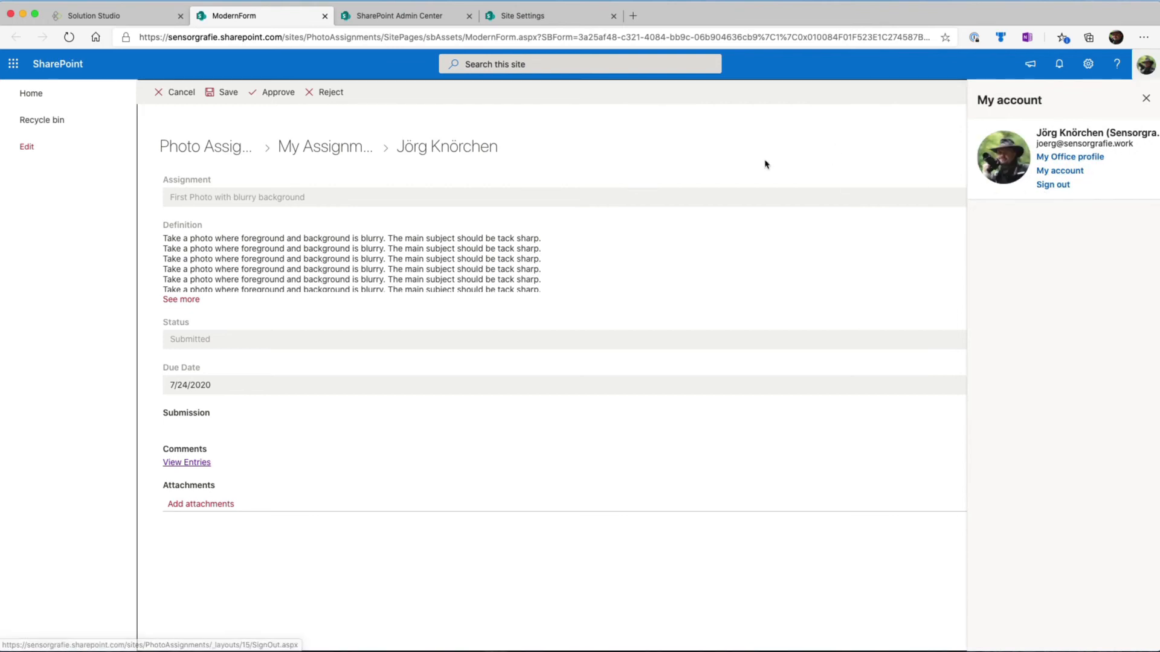
{"action": "left_click", "coordinate": [1146, 99]}
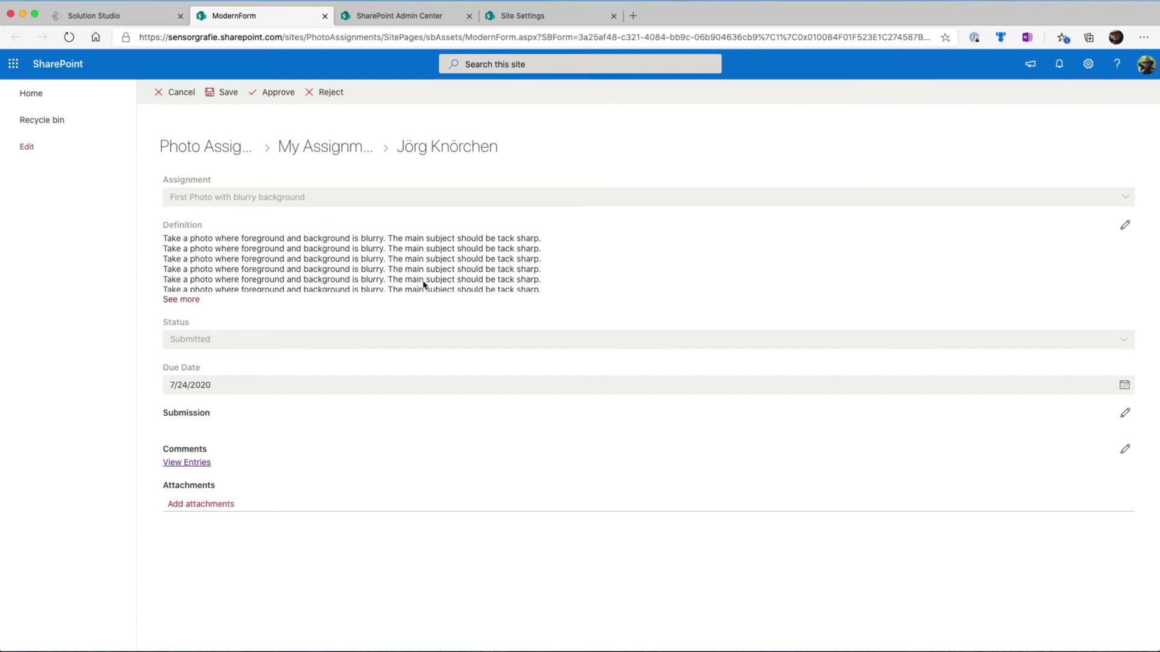
Read the full definition of the submitted assignment, collapse it again, and approve the assignment
{"action": "left_click", "coordinate": [189, 302]}
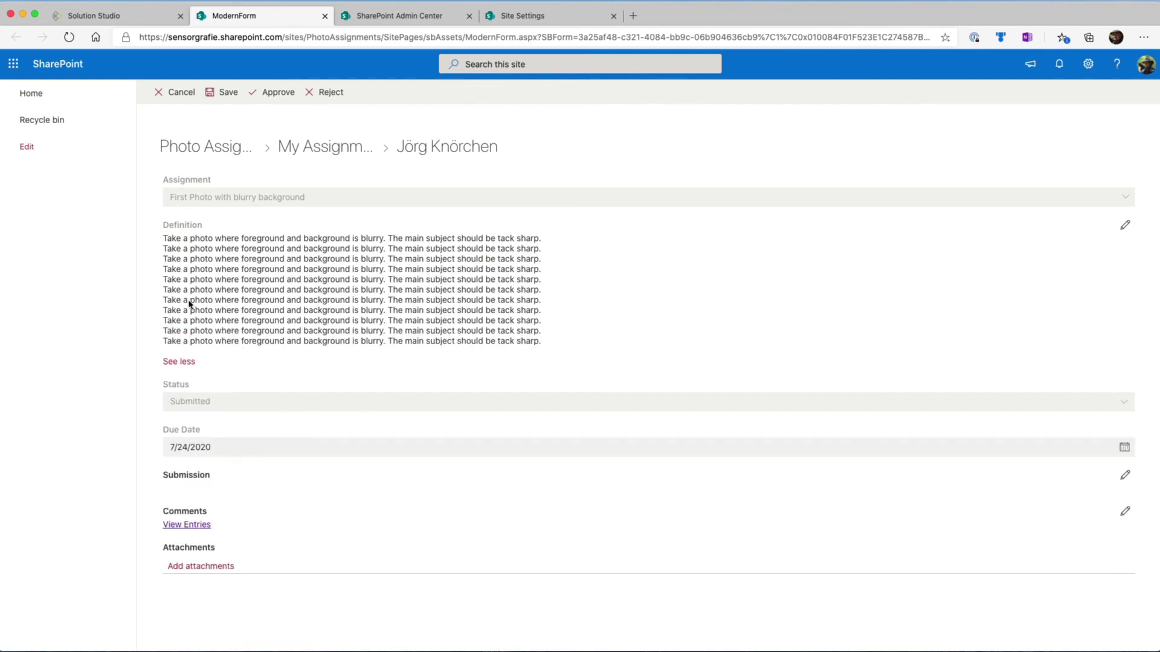
{"action": "left_click", "coordinate": [173, 363]}
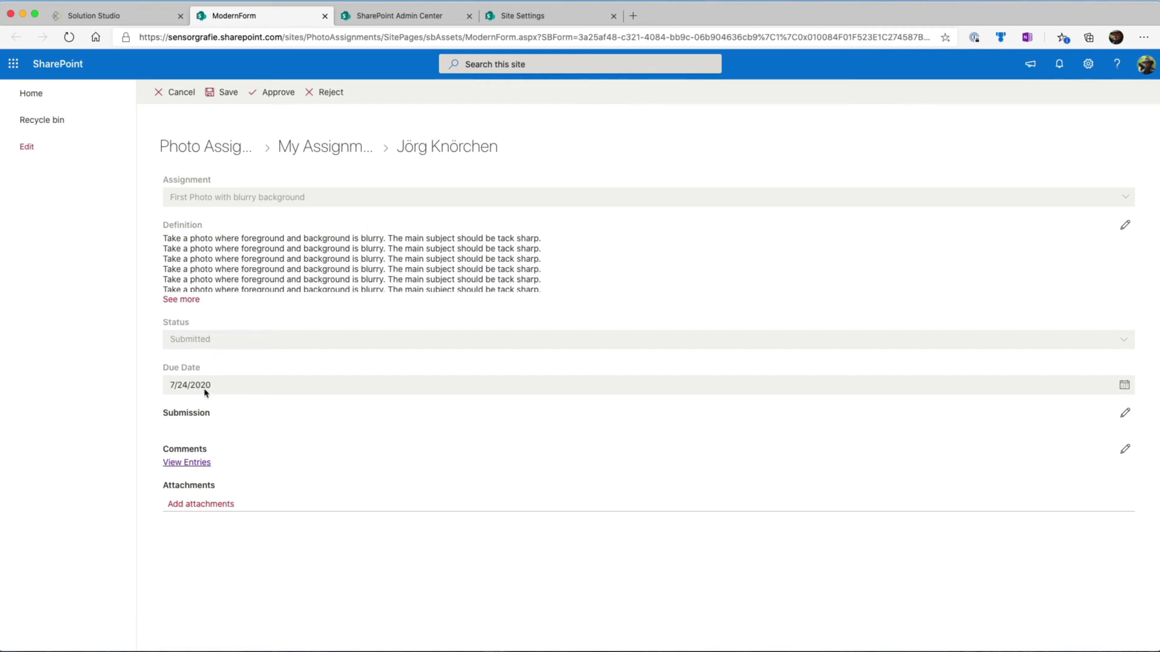
{"action": "left_click", "coordinate": [278, 92]}
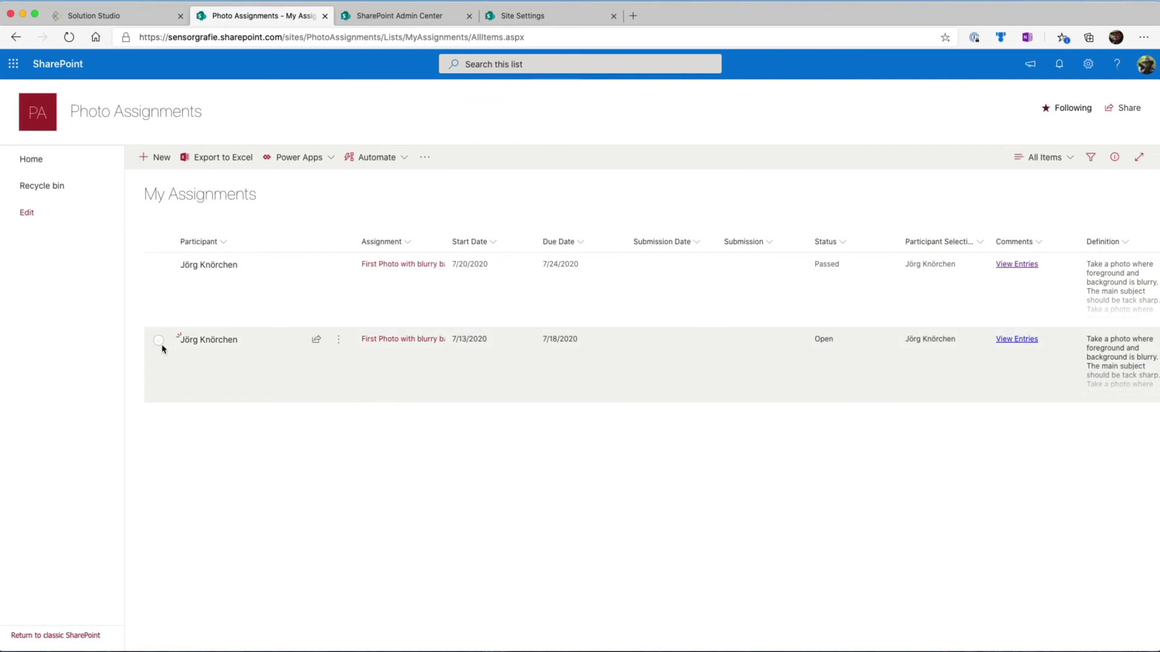
Examine the edit form of the open assignment due 7/18/2020 and cancel it without changes
{"action": "left_click", "coordinate": [159, 342]}
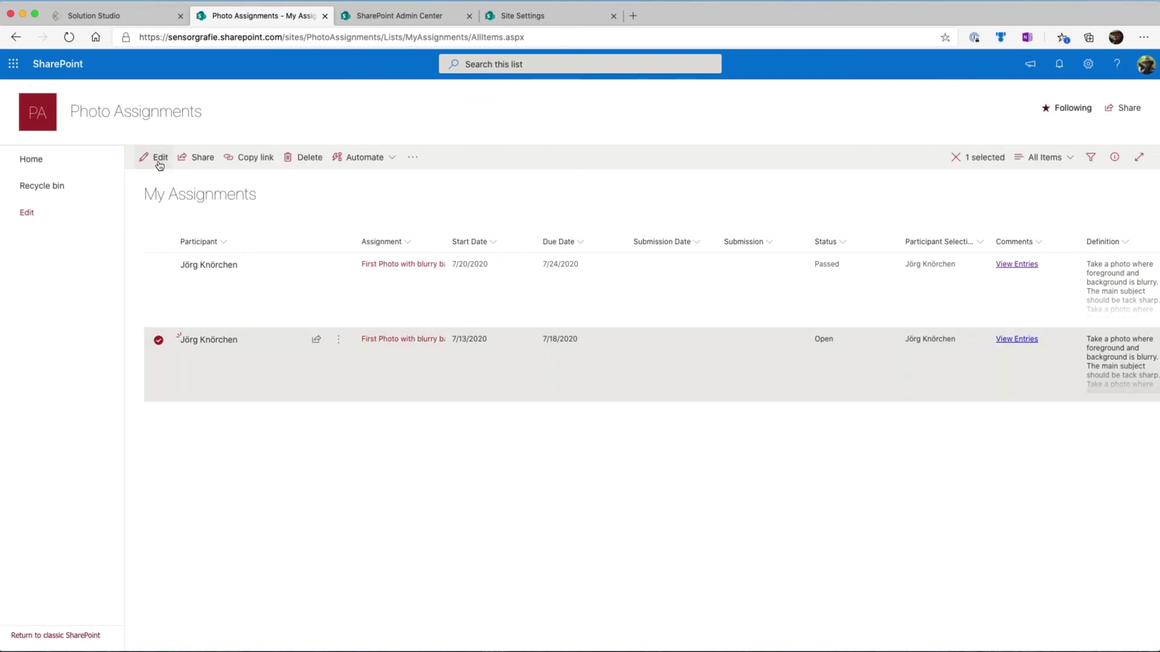
{"action": "left_click", "coordinate": [158, 160]}
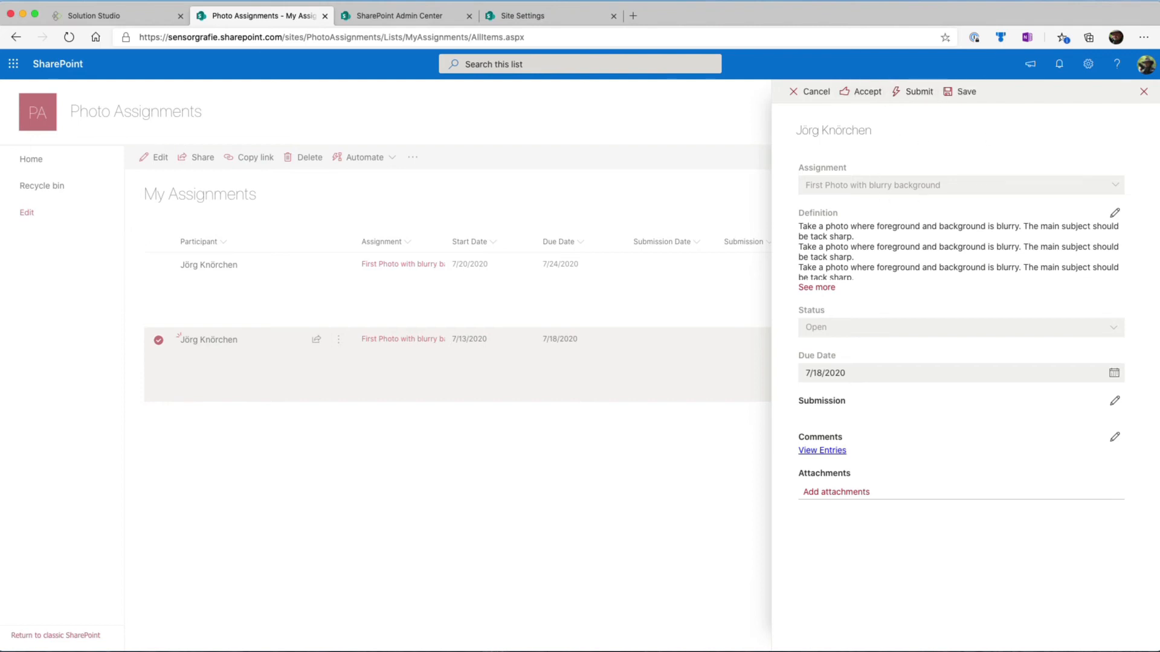
{"action": "left_click", "coordinate": [797, 96]}
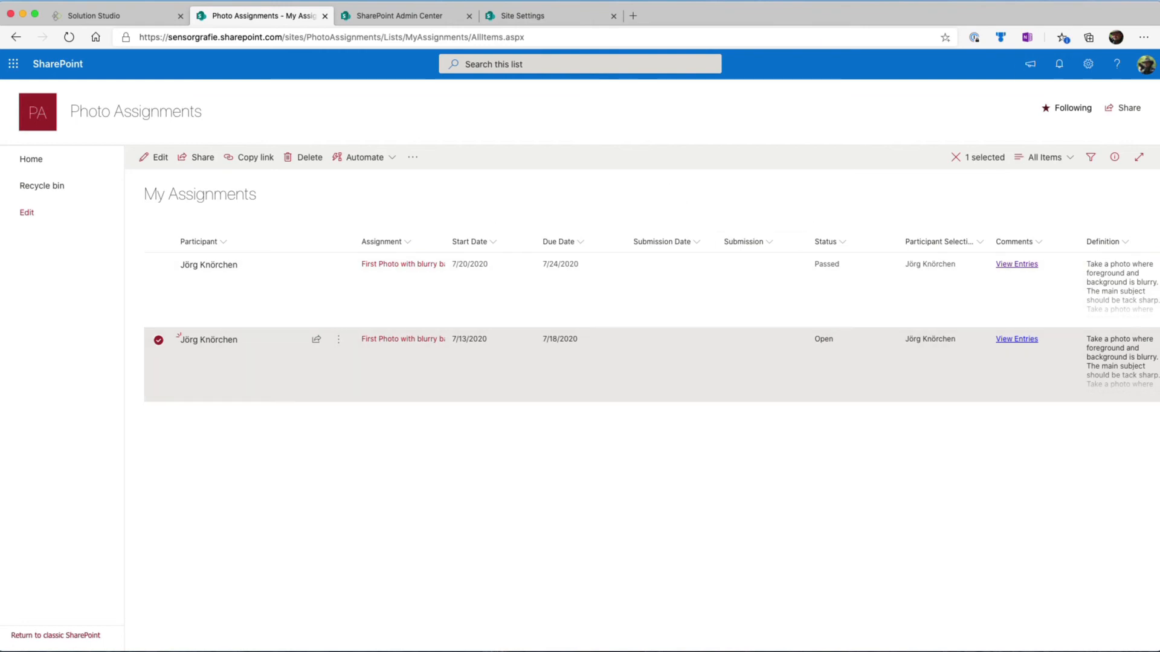
Switch to the participant's Photo Assignments page in Chrome, dismiss the account details, and open the assignment due 7/18/2020
{"action": "left_click", "coordinate": [887, 0]}
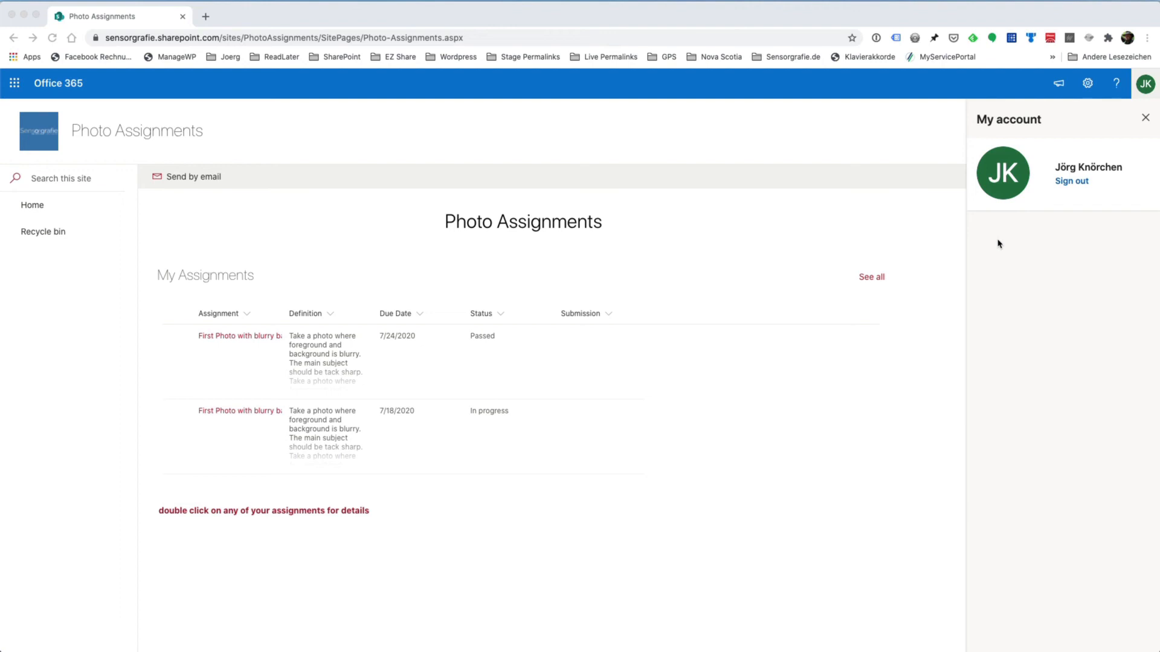
{"action": "left_click", "coordinate": [1145, 120]}
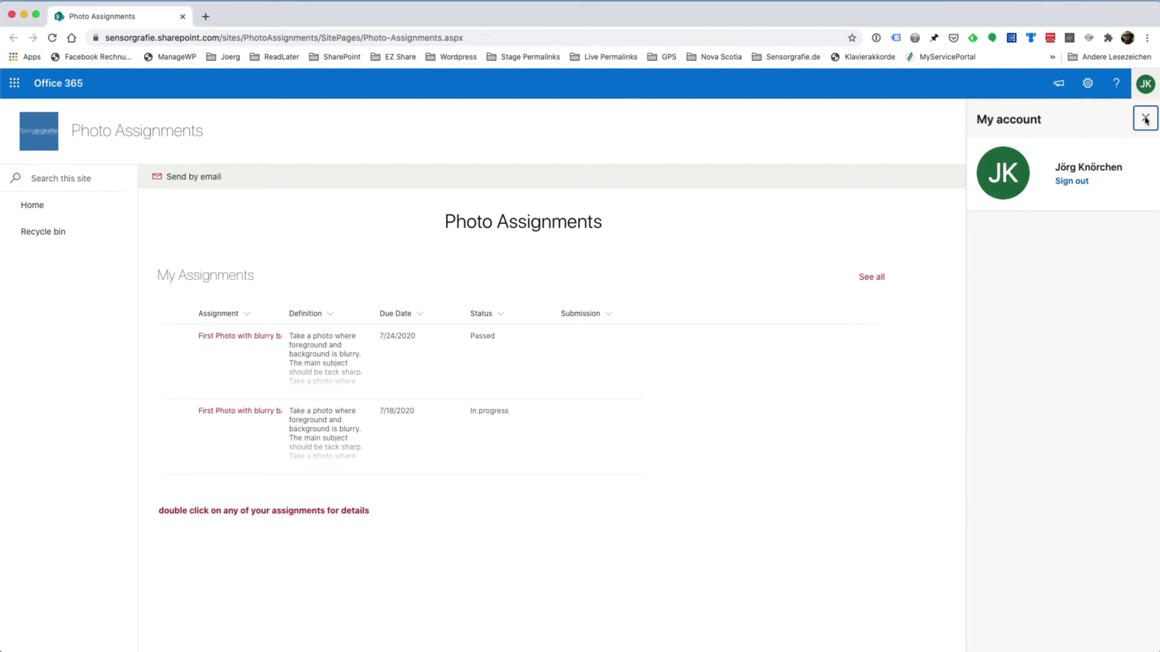
{"action": "left_click", "coordinate": [1144, 120]}
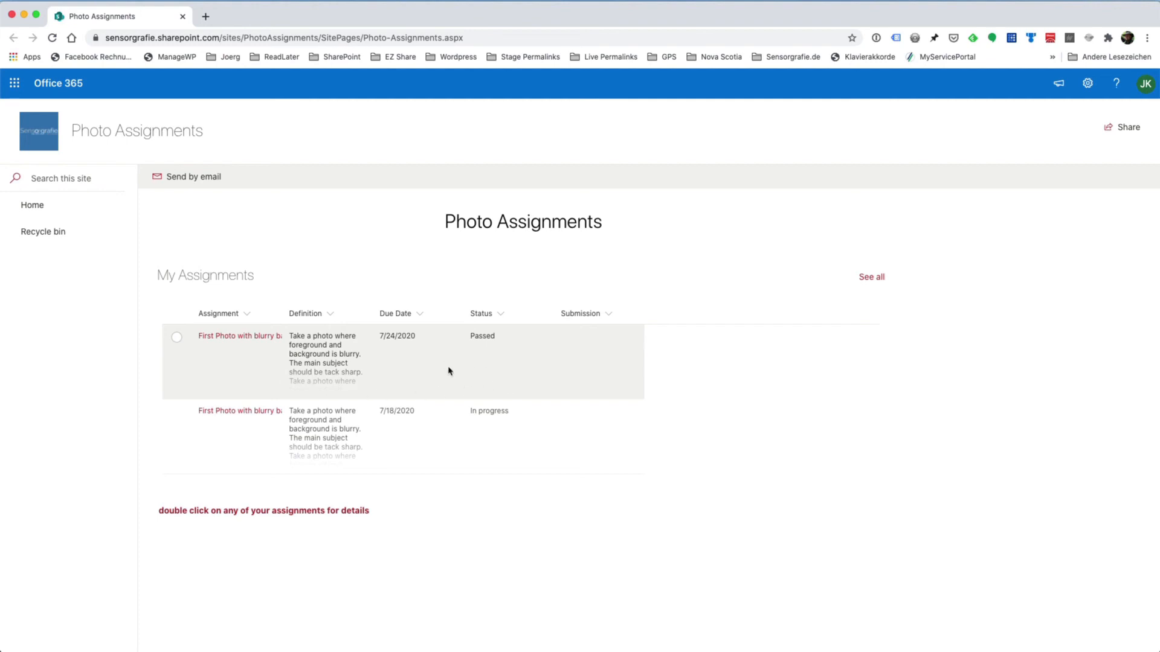
{"action": "double_click", "coordinate": [337, 450]}
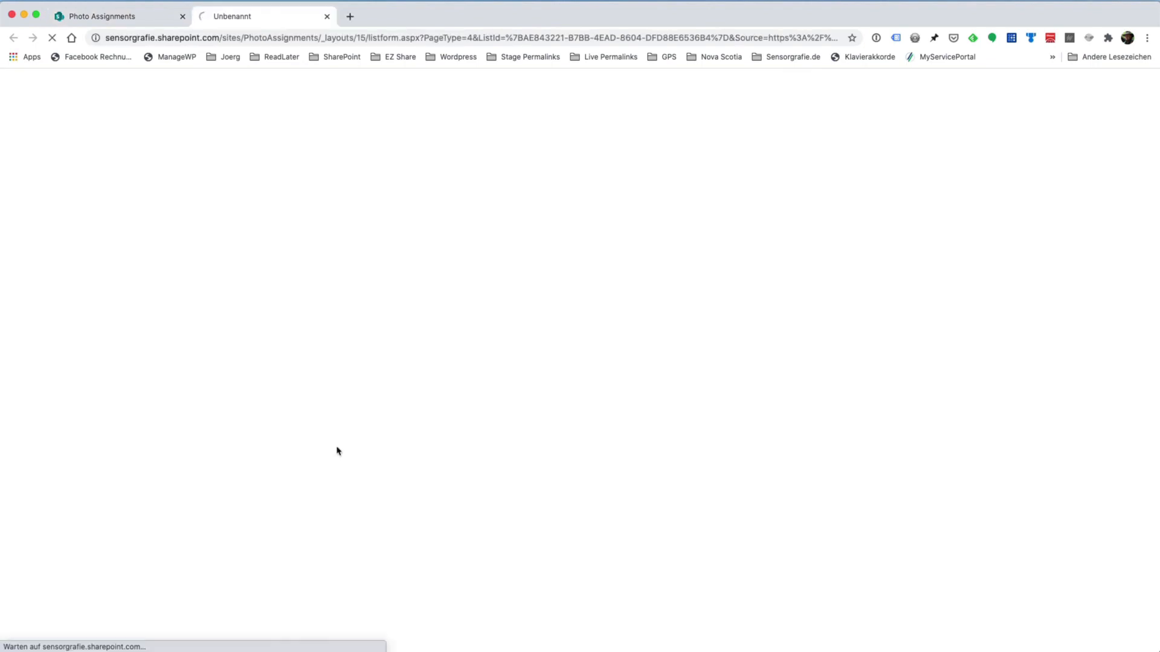
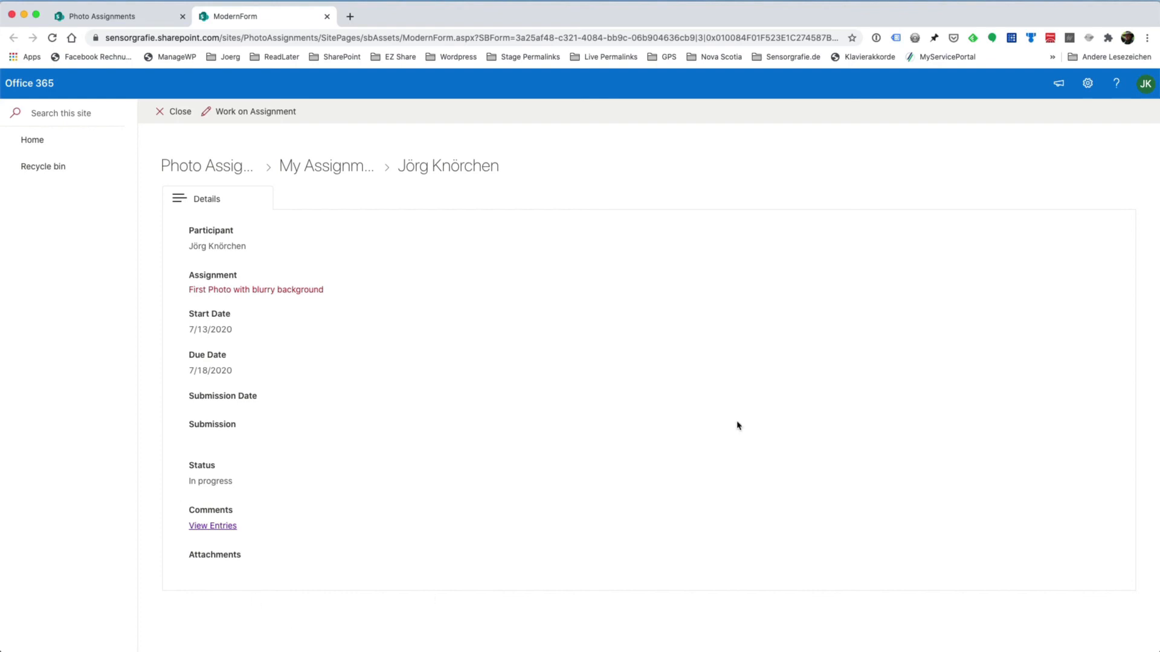
Start working on the participant's assignment due 7/18/2020 and open its Submission field for editing
{"action": "left_click", "coordinate": [256, 112]}
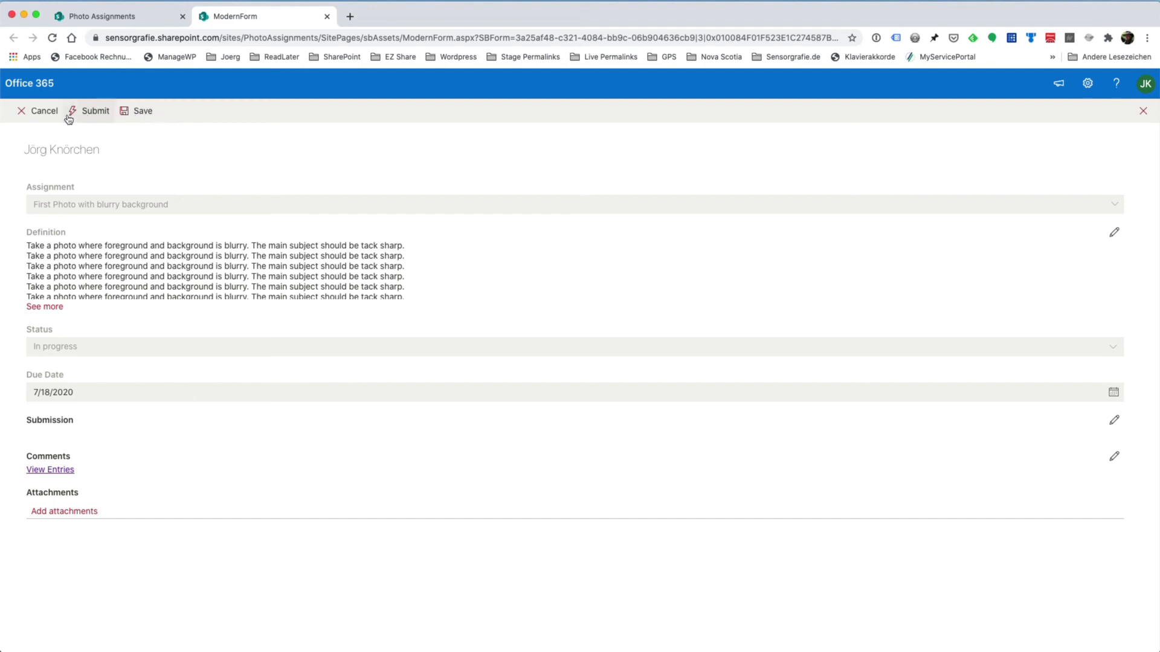
{"action": "left_click", "coordinate": [1113, 420]}
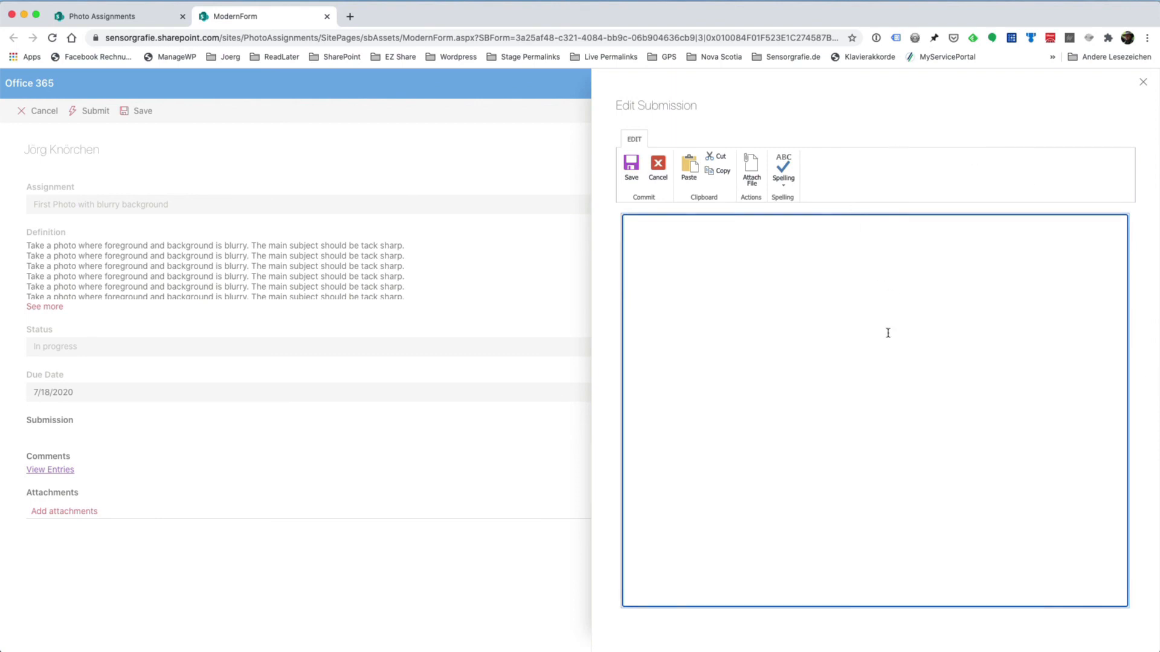
{"action": "left_click", "coordinate": [705, 275]}
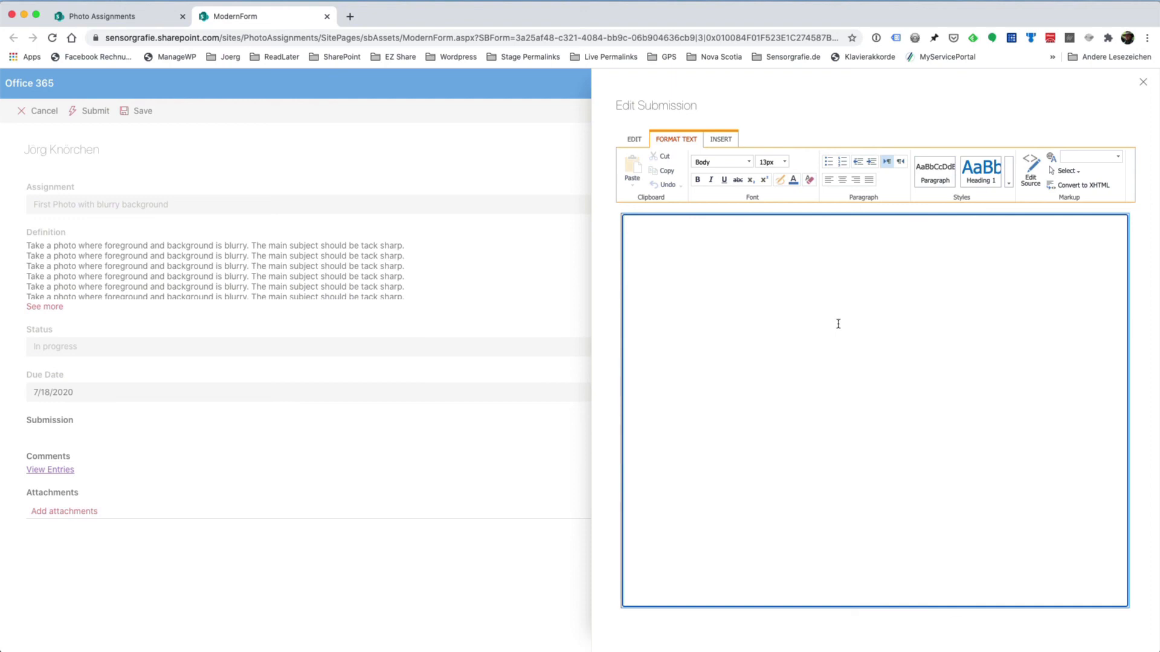
Insert the picture 5D4_6055.jpg from the computer's Bilder folder into the submission, uploading it to the Site Assets library
{"action": "left_click", "coordinate": [722, 139]}
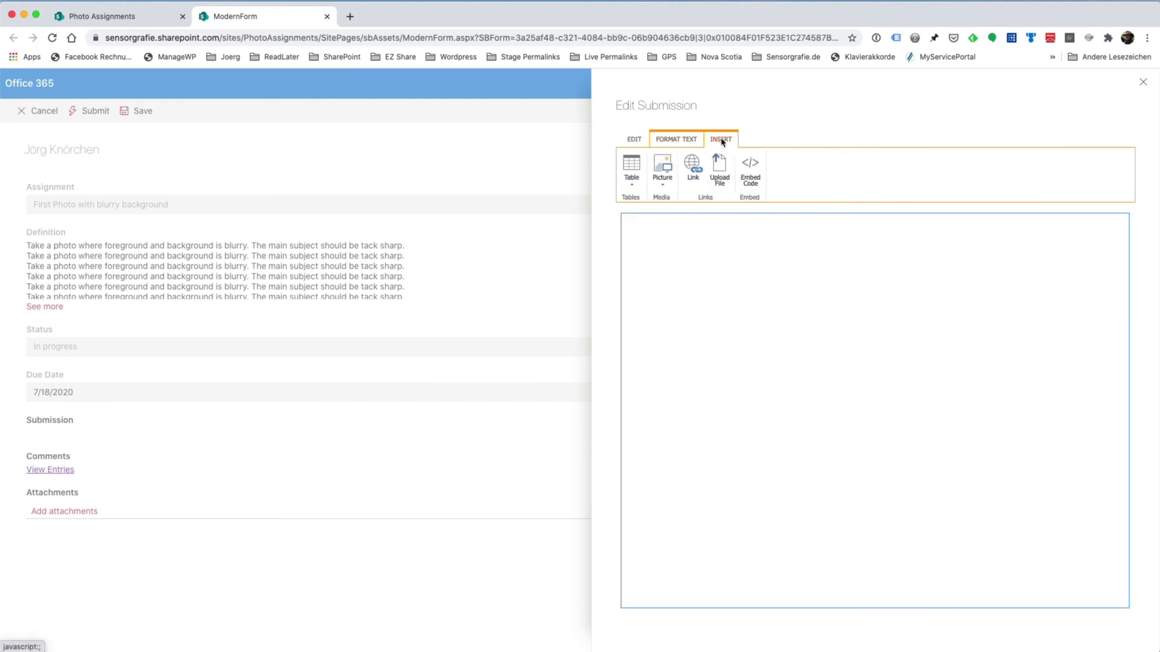
{"action": "left_click", "coordinate": [663, 180]}
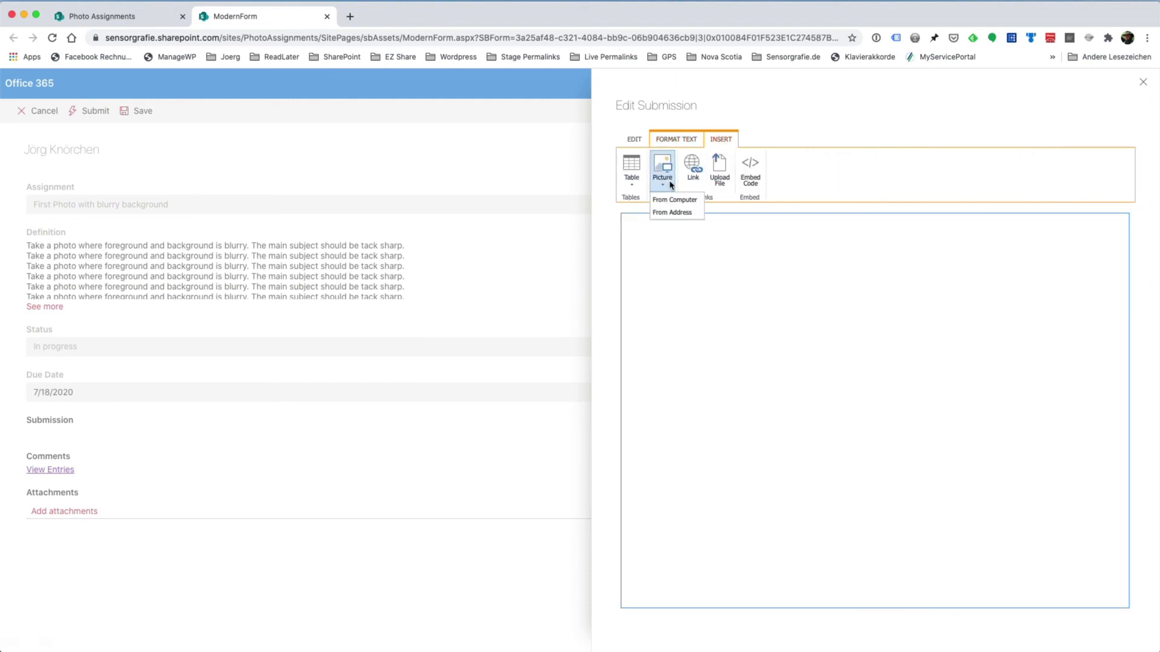
{"action": "left_click", "coordinate": [670, 199]}
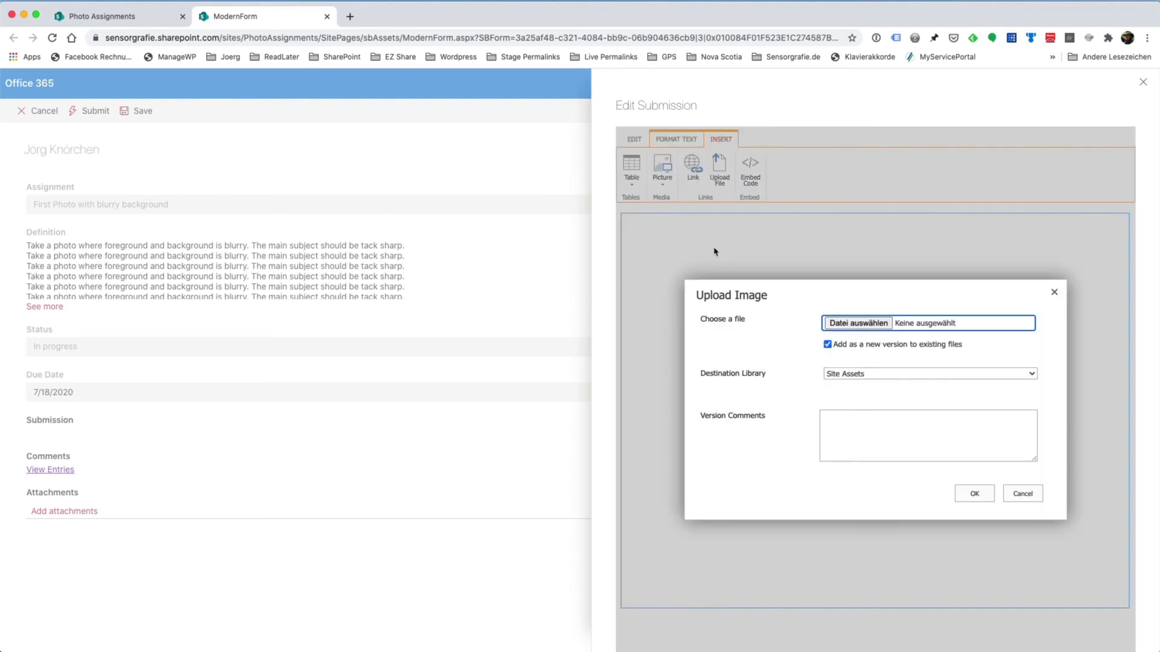
{"action": "left_click", "coordinate": [863, 325]}
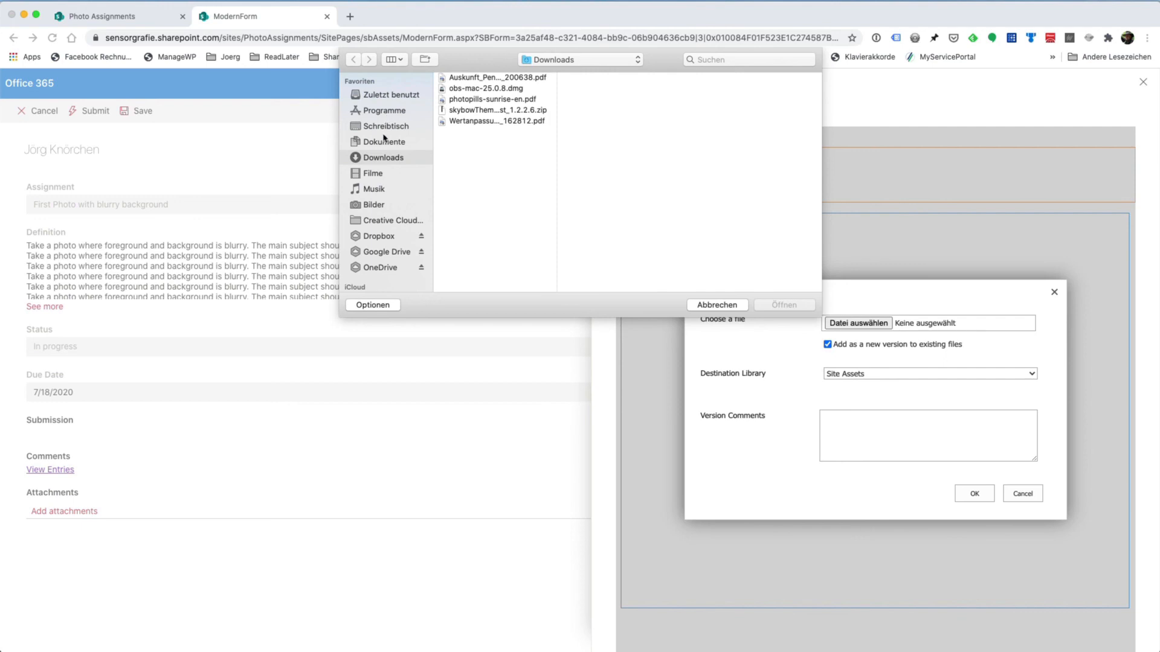
{"action": "left_click", "coordinate": [376, 205]}
{"action": "left_click", "coordinate": [487, 89]}
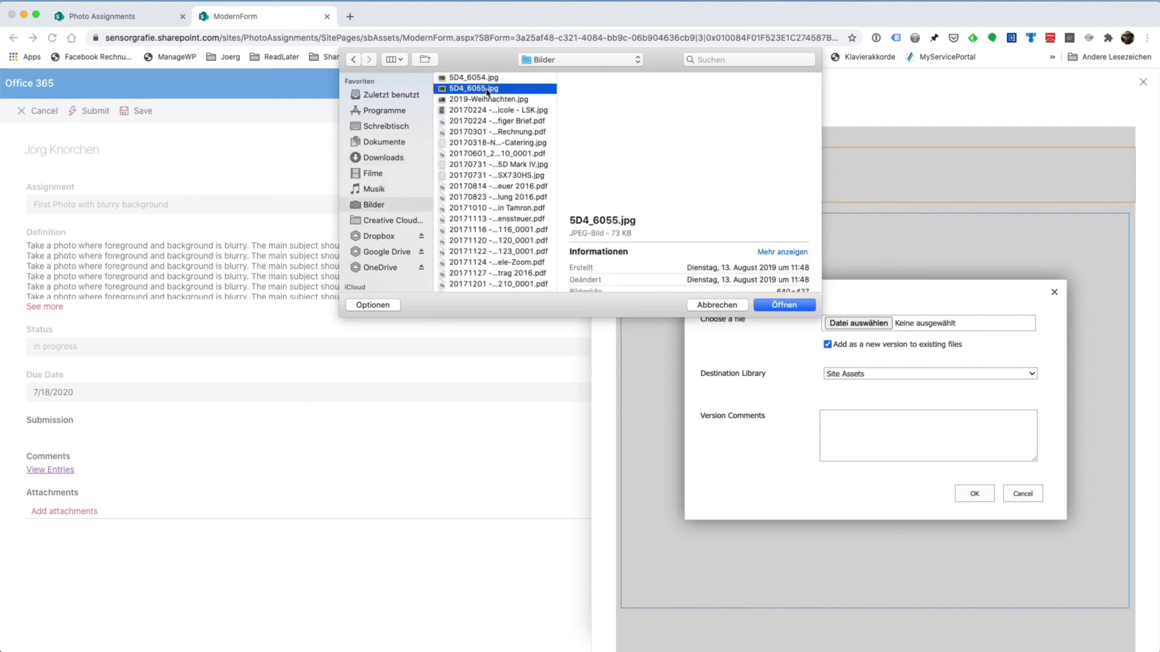
{"action": "left_click", "coordinate": [791, 307]}
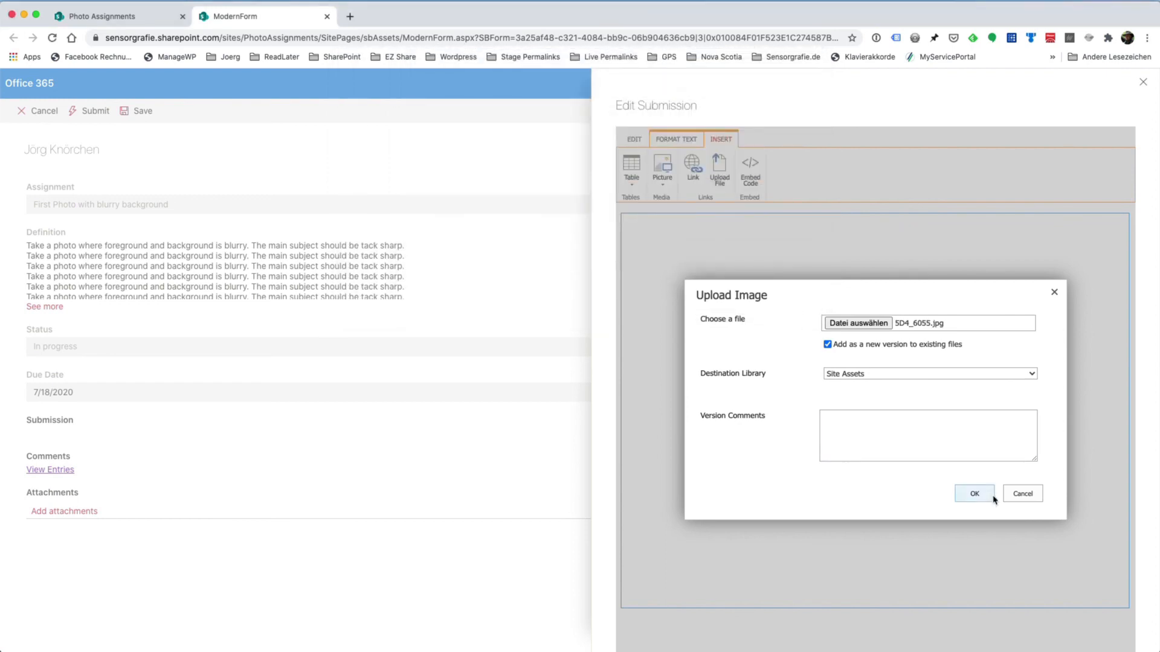
{"action": "left_click", "coordinate": [974, 495]}
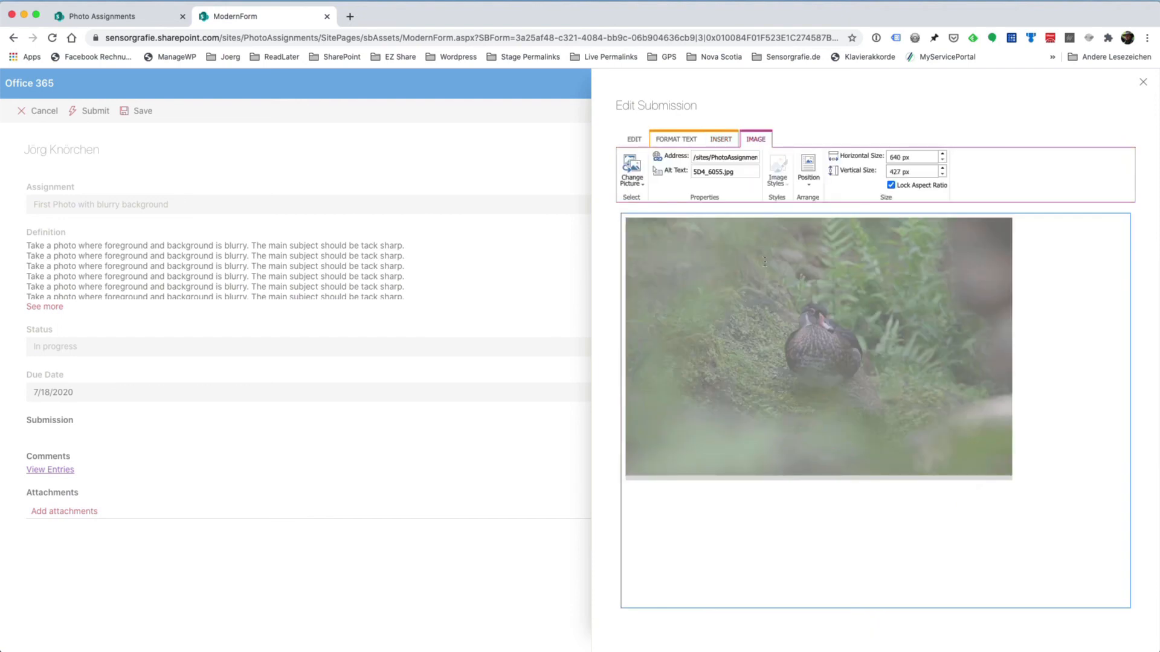
Save the submission content, submit the assignment, and return to the Photo Assignments page
{"action": "left_click", "coordinate": [640, 144]}
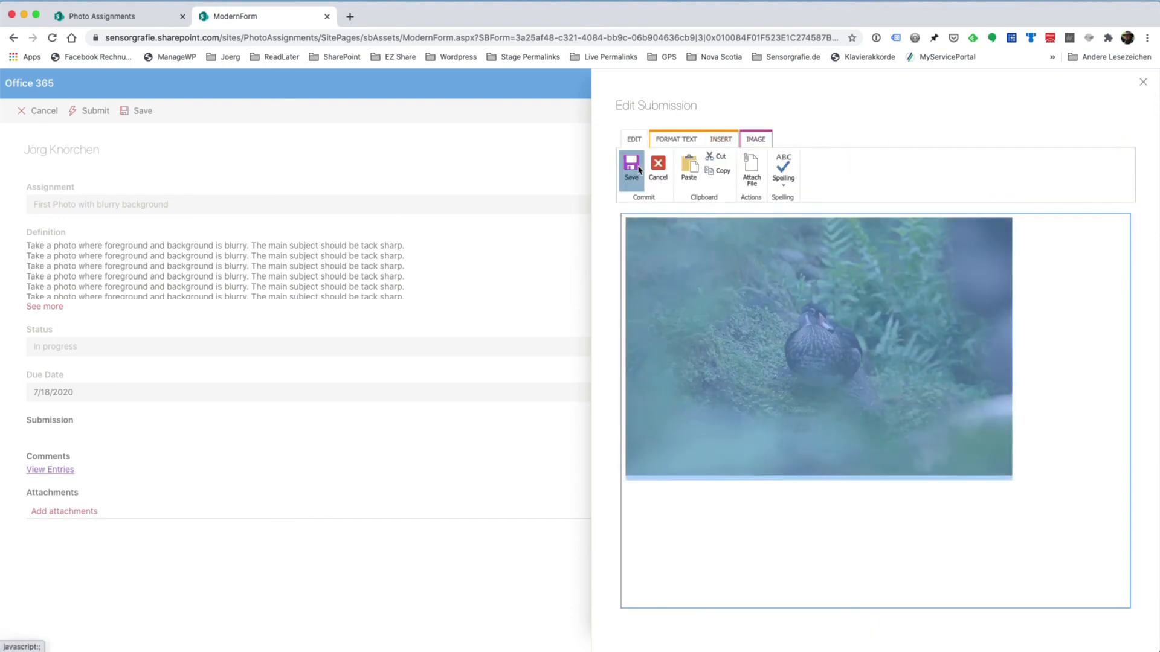
{"action": "left_click", "coordinate": [631, 166]}
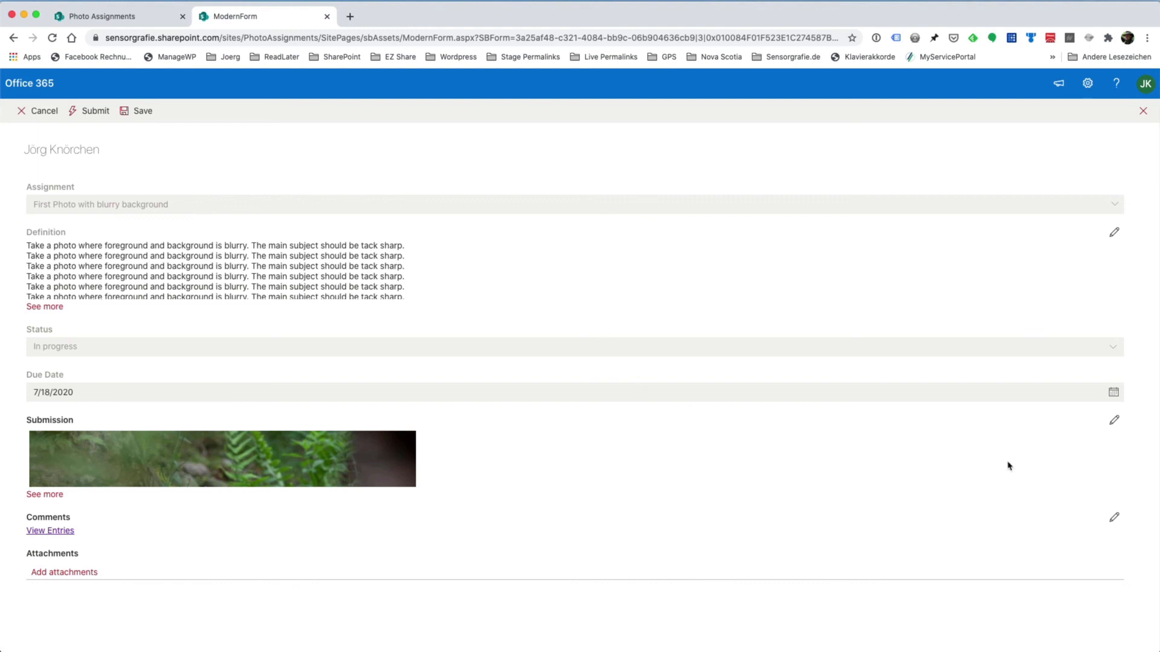
{"action": "left_click", "coordinate": [94, 110]}
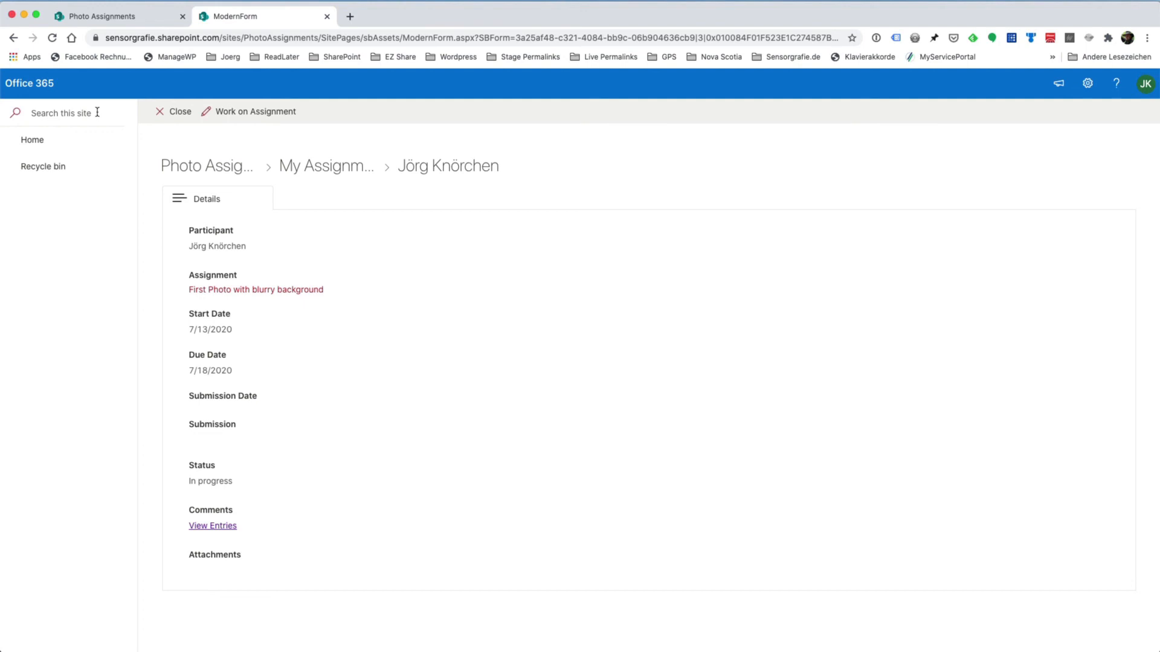
{"action": "left_click", "coordinate": [181, 112]}
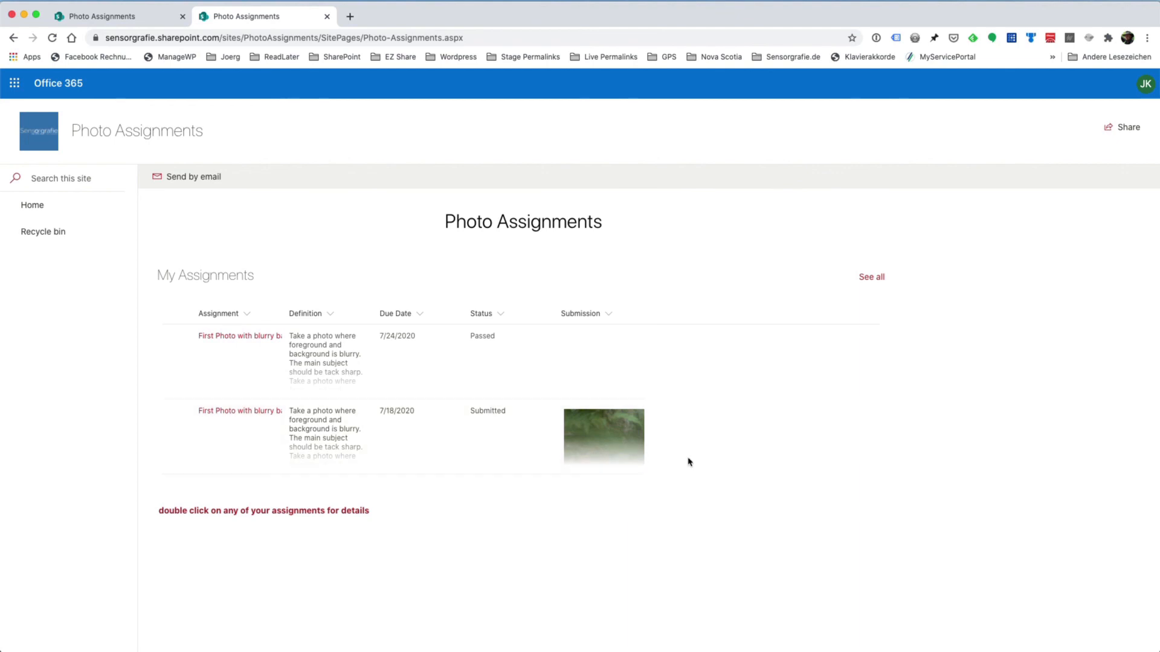
Reopen the assignment due 7/18/2020, view its full submission photo and details, and close it
{"action": "double_click", "coordinate": [321, 443]}
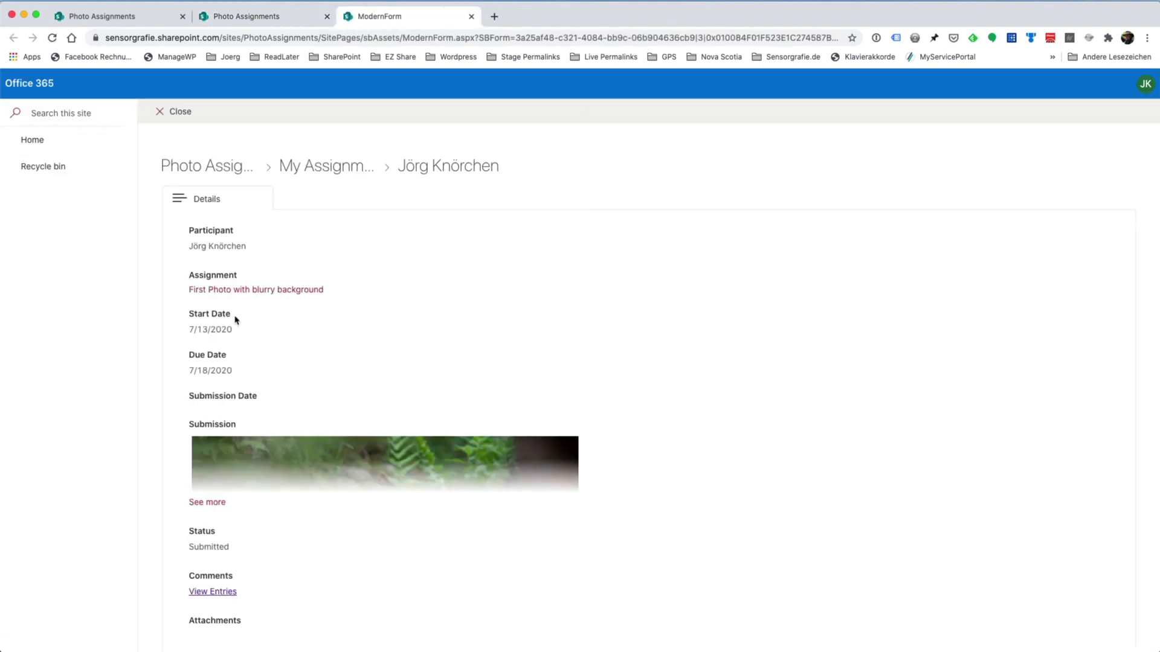
{"action": "left_click", "coordinate": [211, 503]}
{"action": "scroll", "coordinate": [280, 414], "scroll_direction": "down", "scroll_amount": 4}
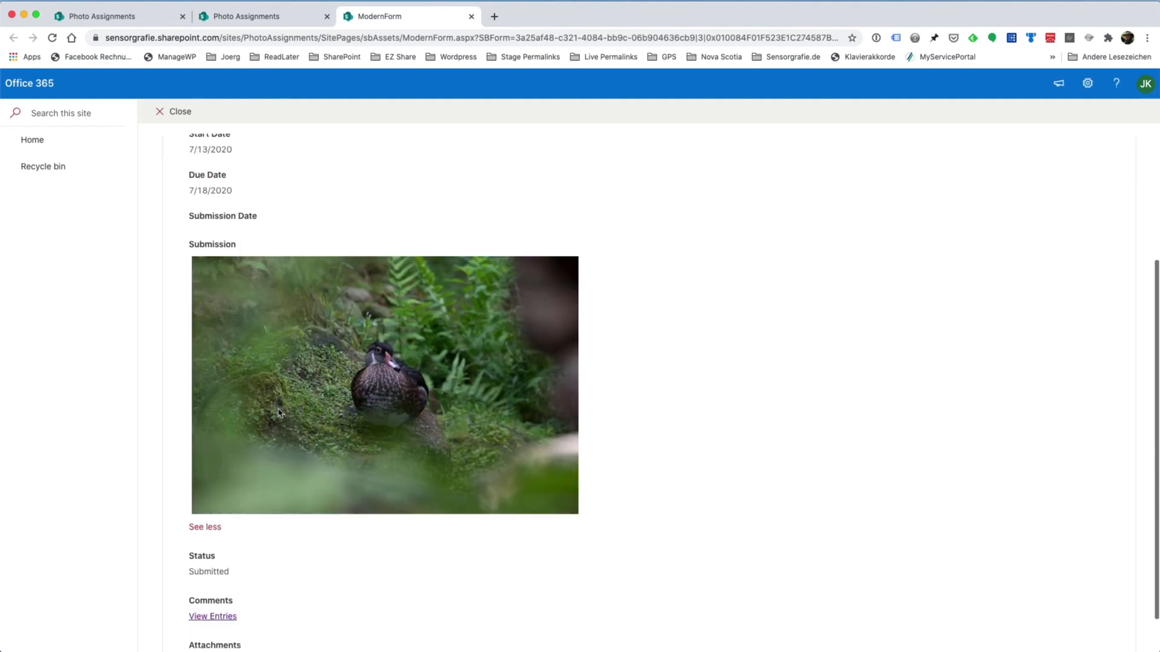
{"action": "scroll", "coordinate": [280, 413], "scroll_direction": "up", "scroll_amount": 4}
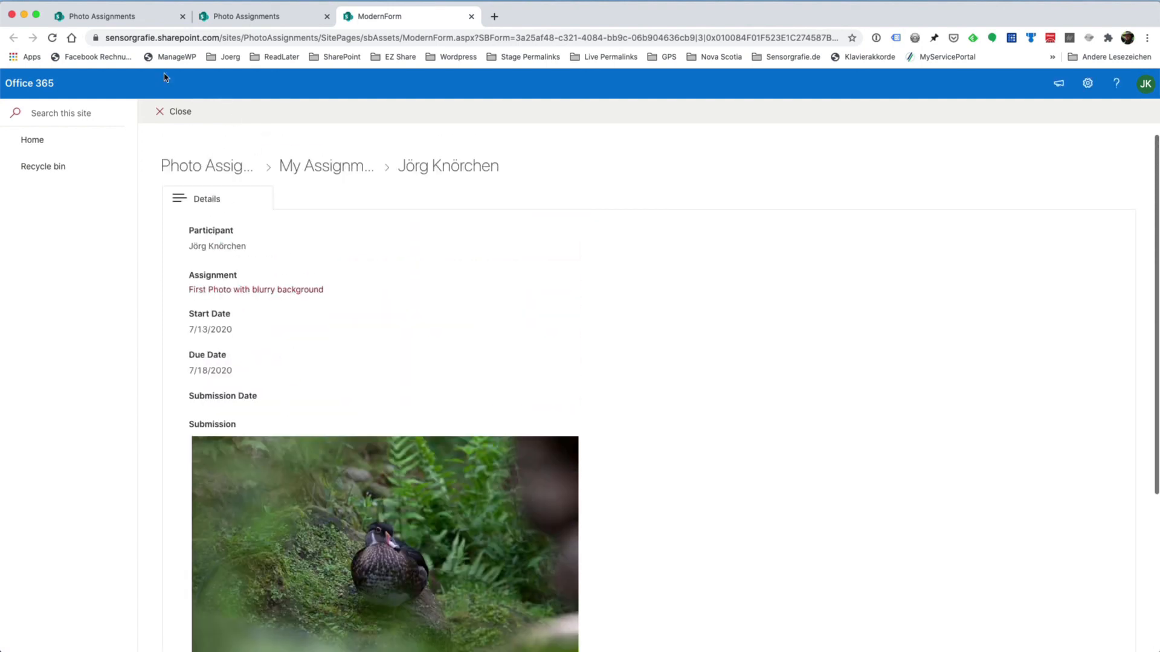
{"action": "scroll", "coordinate": [324, 319], "scroll_direction": "down", "scroll_amount": 4}
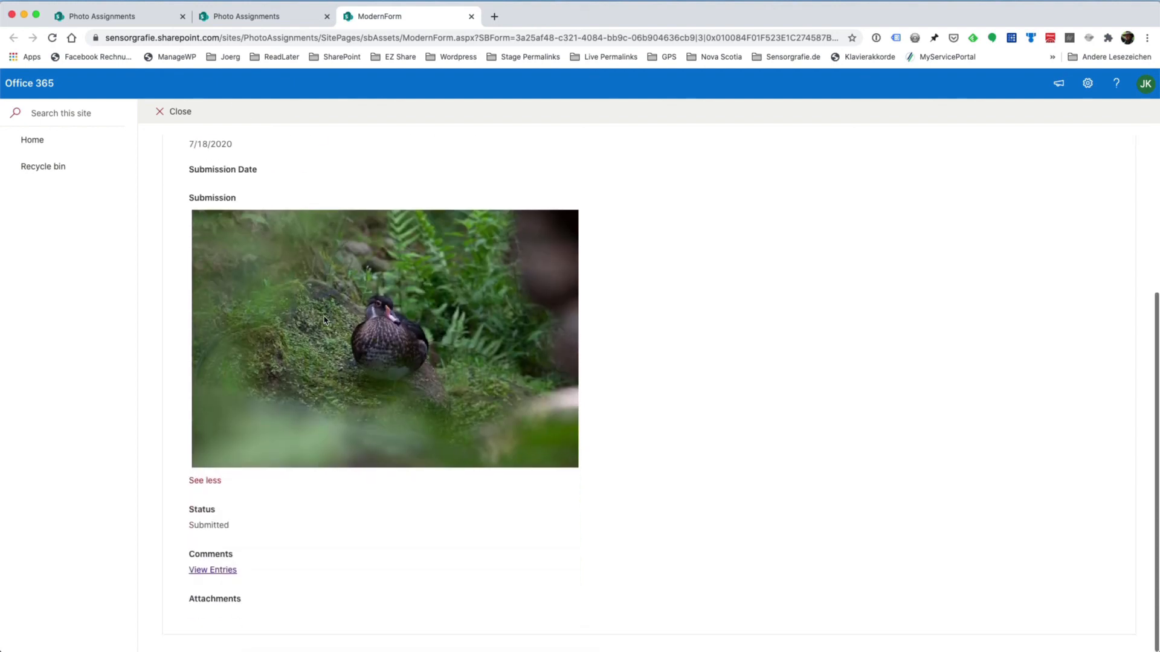
{"action": "left_click", "coordinate": [175, 113]}
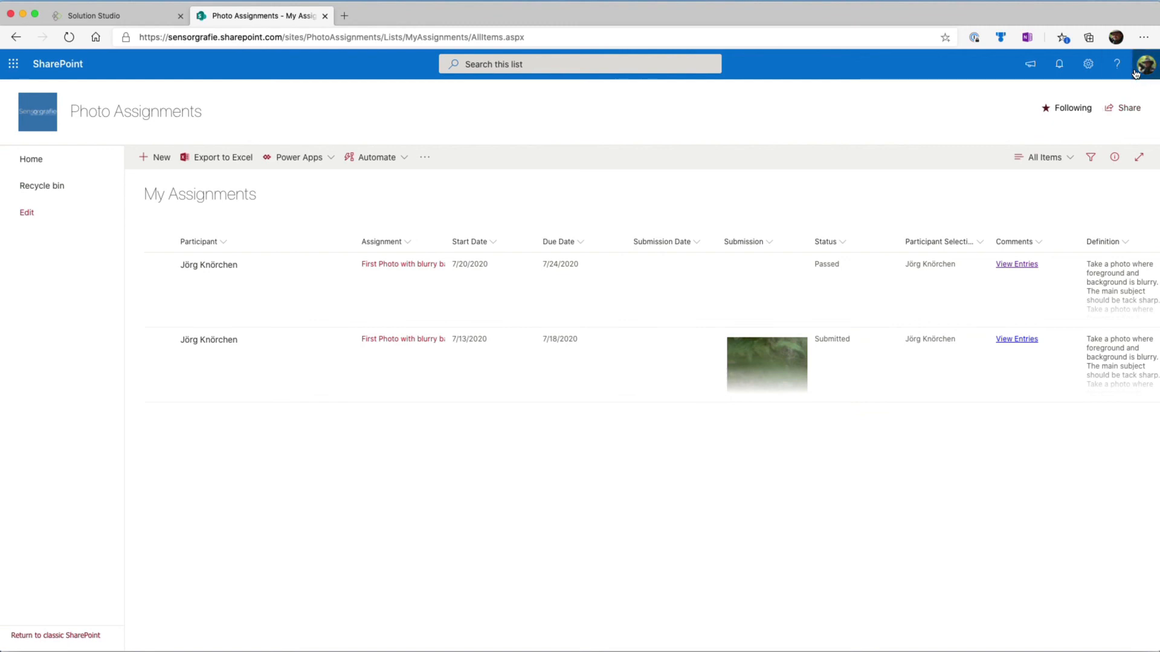
Switch to the My Assignments list in Edge, check the signed-in account, and view the assignment due 7/18/2020
{"action": "left_click", "coordinate": [1136, 74]}
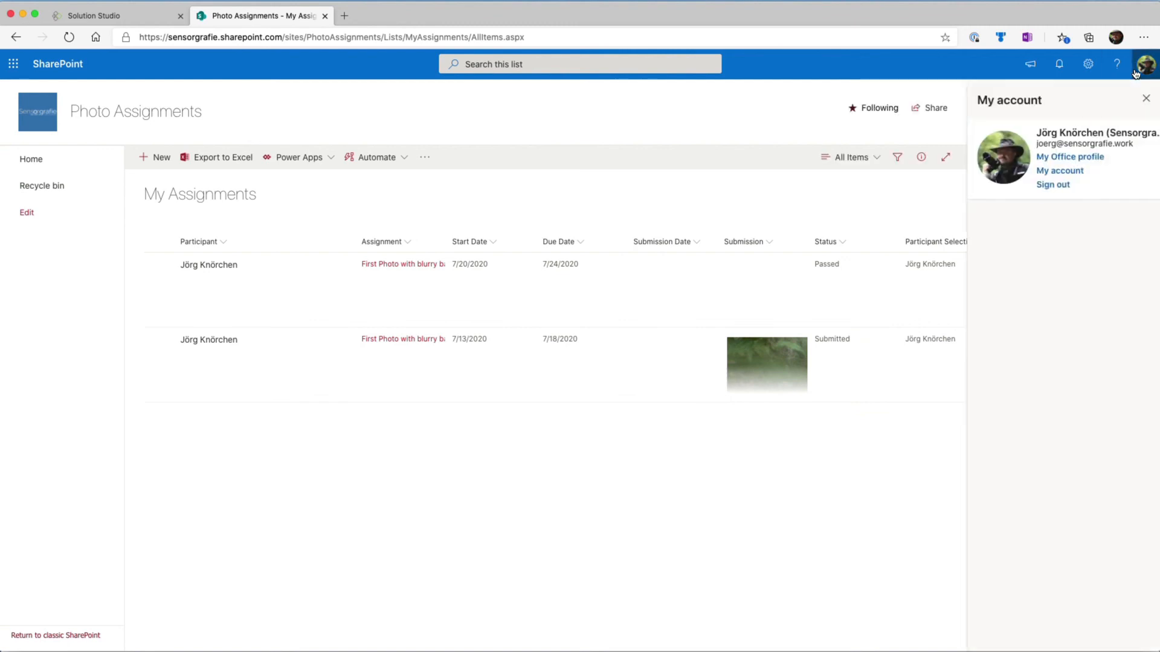
{"action": "left_click", "coordinate": [1138, 100]}
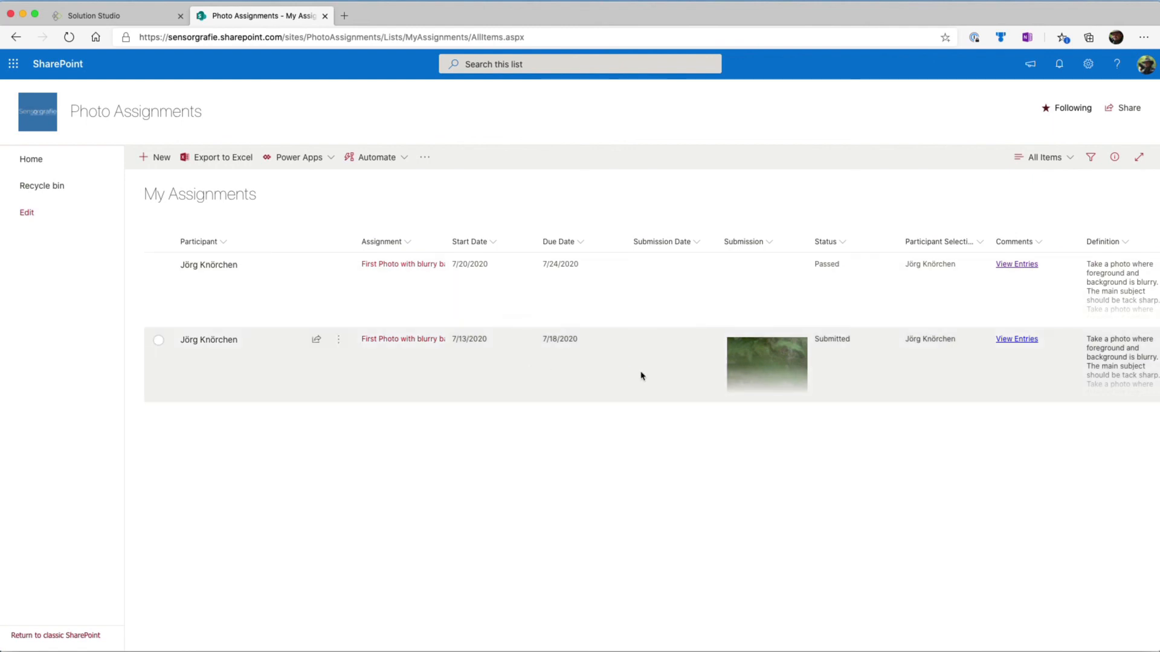
{"action": "double_click", "coordinate": [661, 362]}
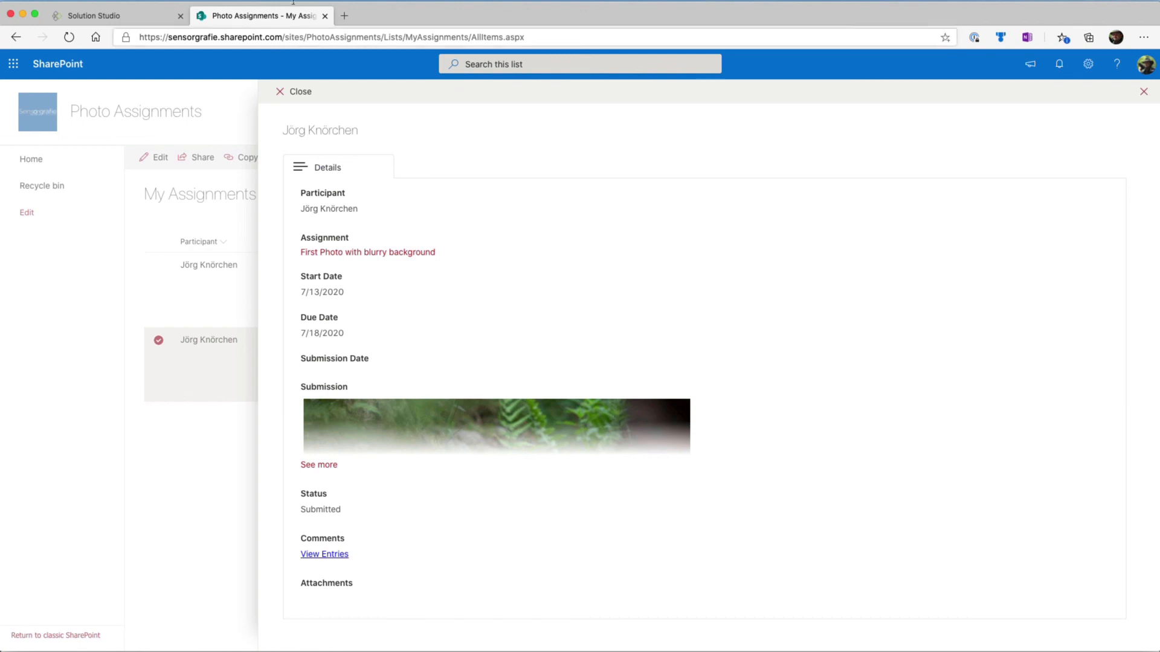
Switch to Solution Studio and open the configured actions of the MyAssignments edit form's Submit command
{"action": "left_click", "coordinate": [106, 22]}
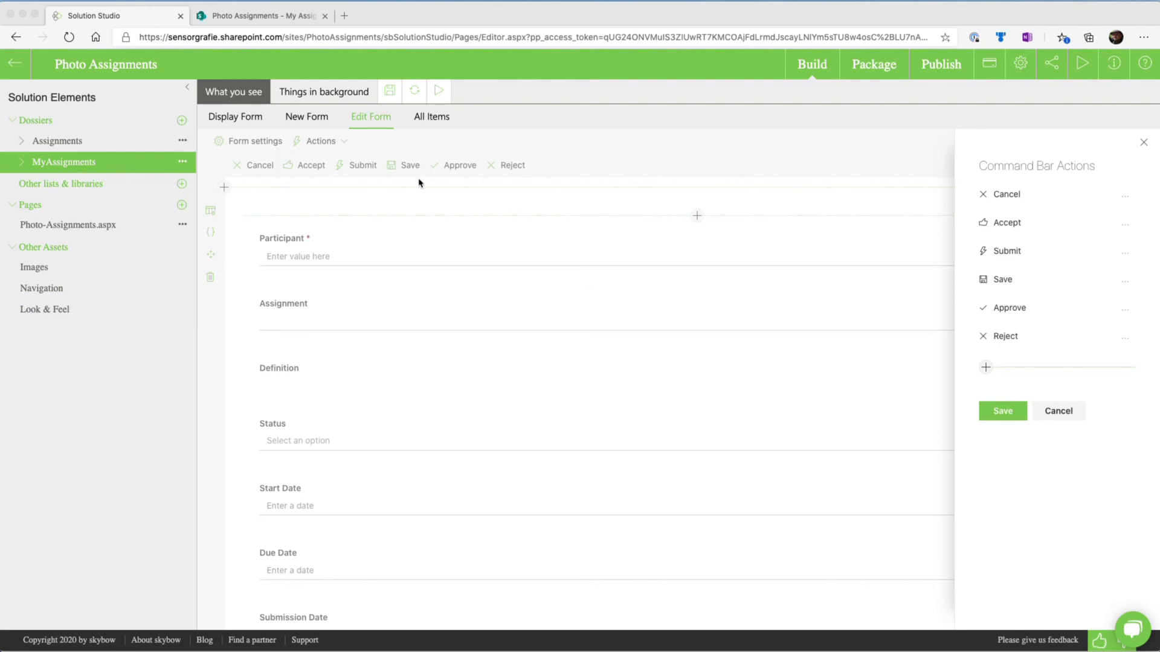
{"action": "left_click", "coordinate": [343, 145]}
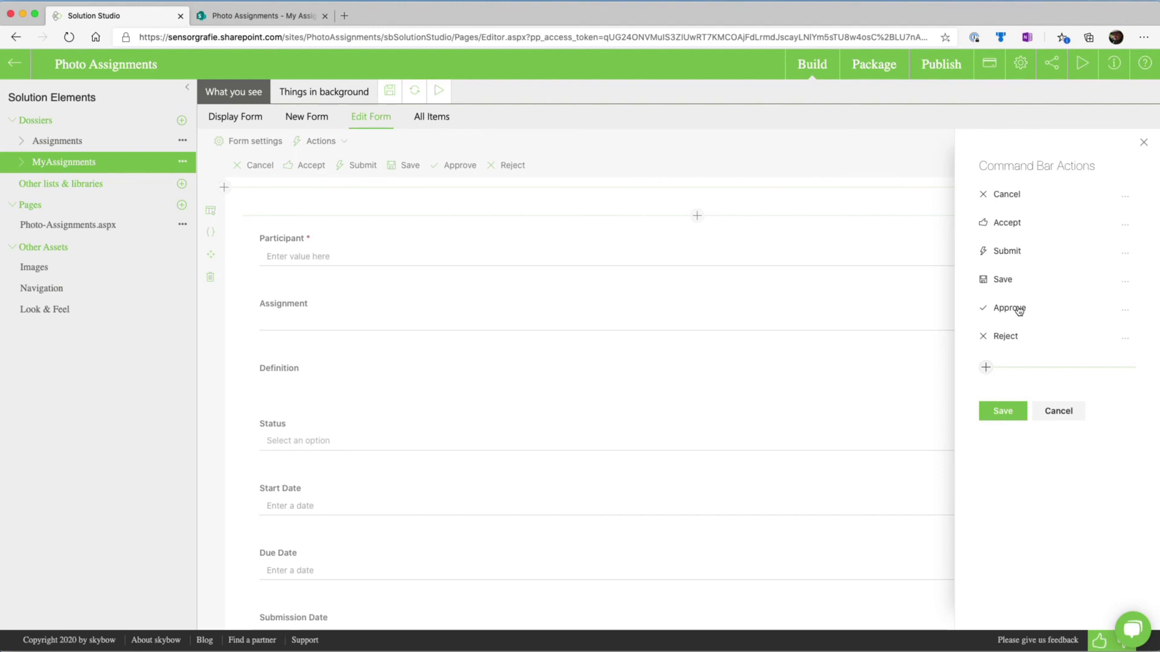
{"action": "left_click", "coordinate": [1030, 251]}
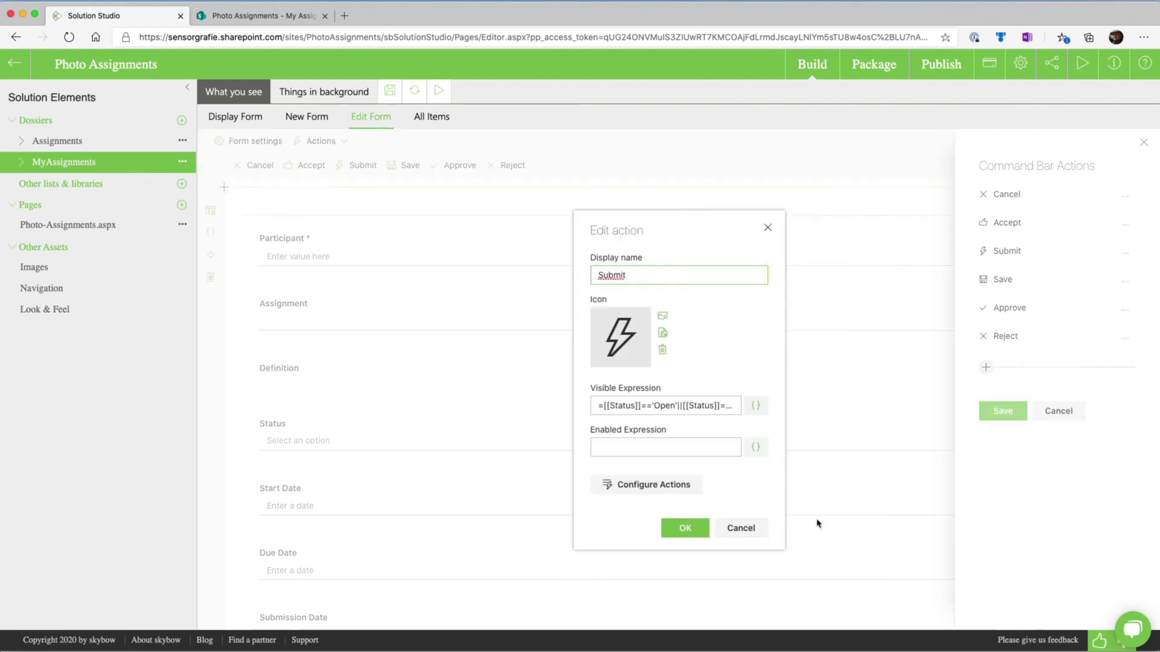
{"action": "left_click", "coordinate": [665, 492]}
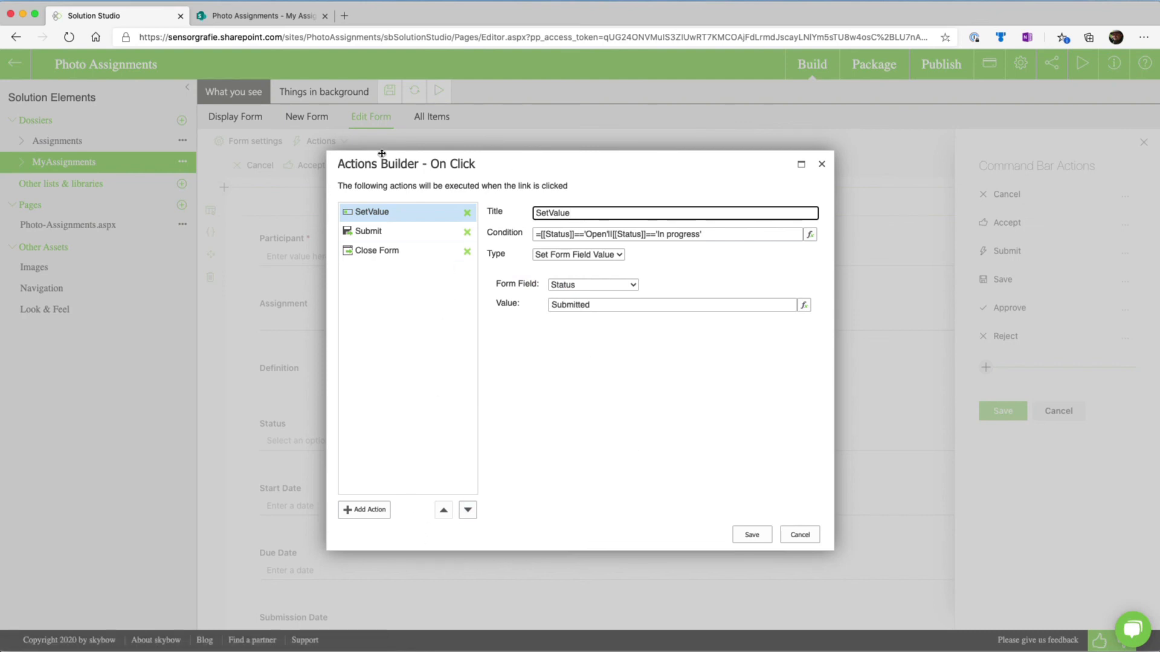
Add a Set Form Field Value action after SetValue that fills Submission Date with the value = new Date ()
{"action": "left_click", "coordinate": [372, 511]}
{"action": "left_click", "coordinate": [581, 254]}
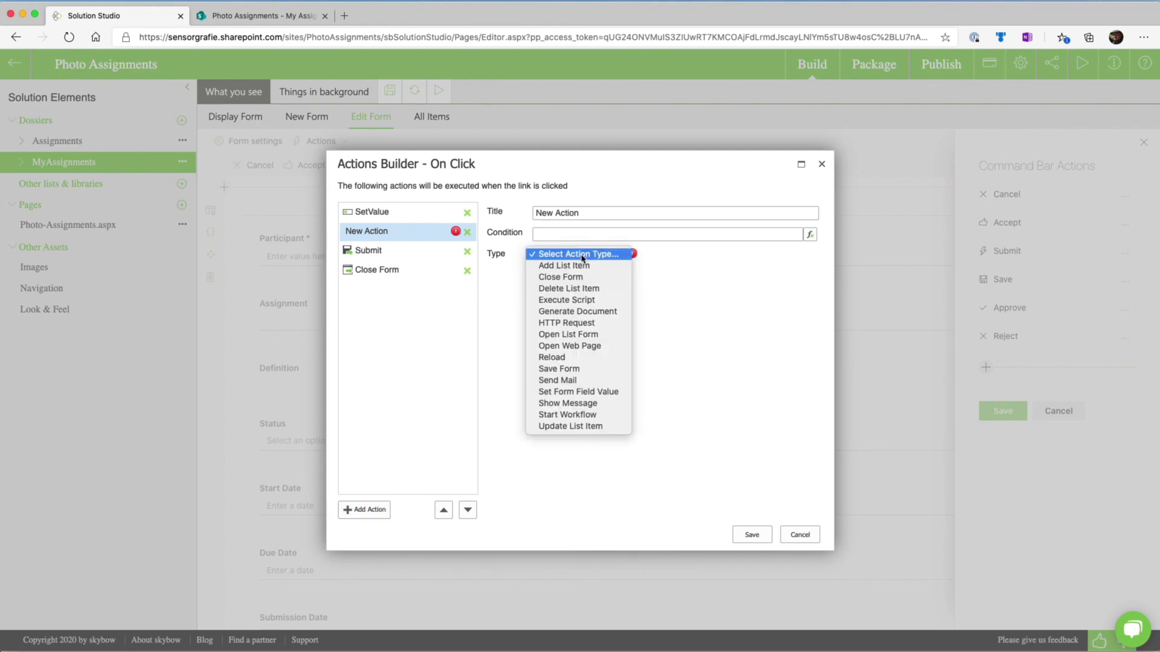
{"action": "left_click", "coordinate": [611, 391]}
{"action": "left_click", "coordinate": [615, 254]}
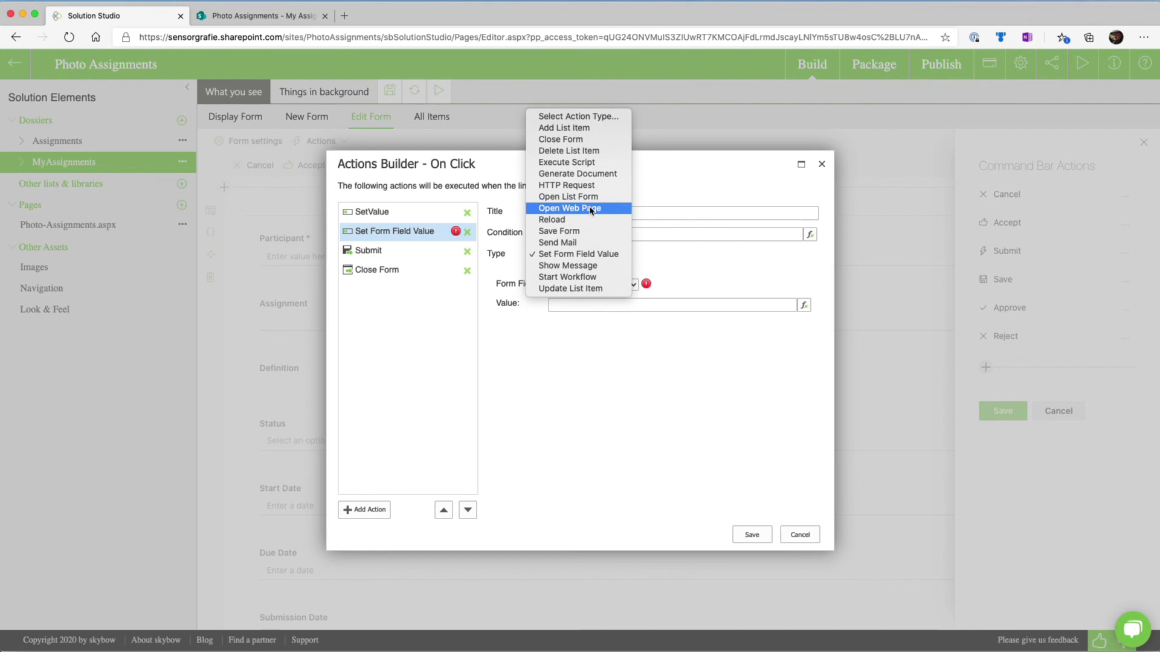
{"action": "left_click", "coordinate": [585, 254]}
{"action": "left_click", "coordinate": [606, 287]}
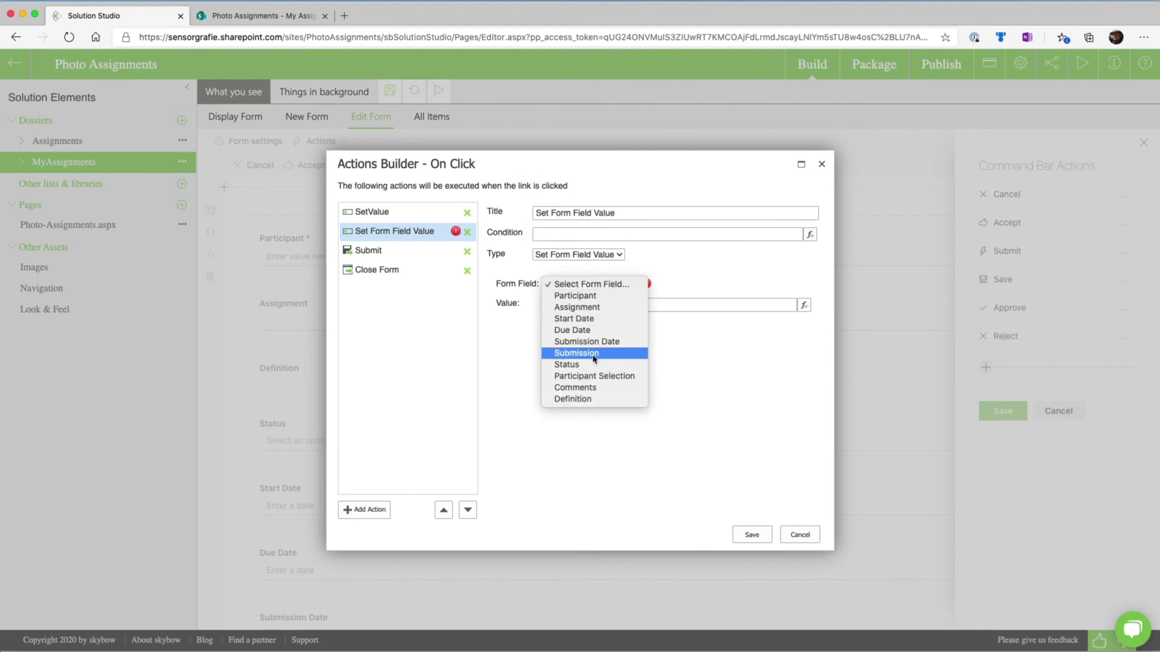
{"action": "left_click", "coordinate": [594, 342]}
{"action": "left_click", "coordinate": [594, 304]}
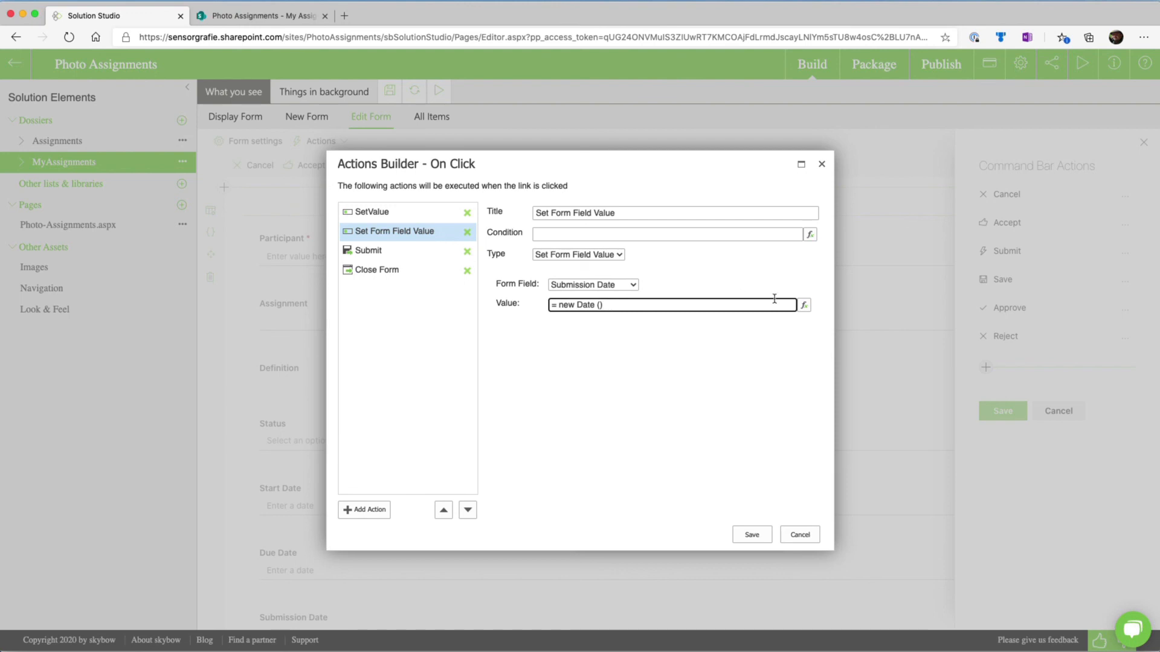
Test the new Date () expression in the Expression Builder and save it
{"action": "left_click", "coordinate": [804, 305]}
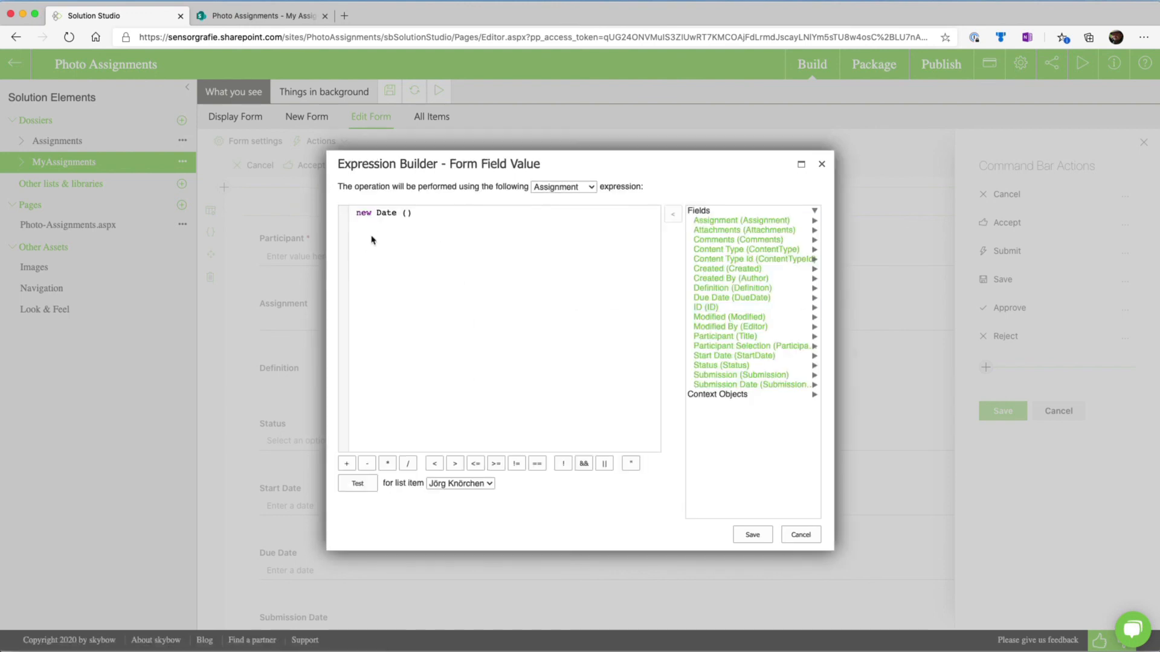
{"action": "left_click", "coordinate": [357, 483]}
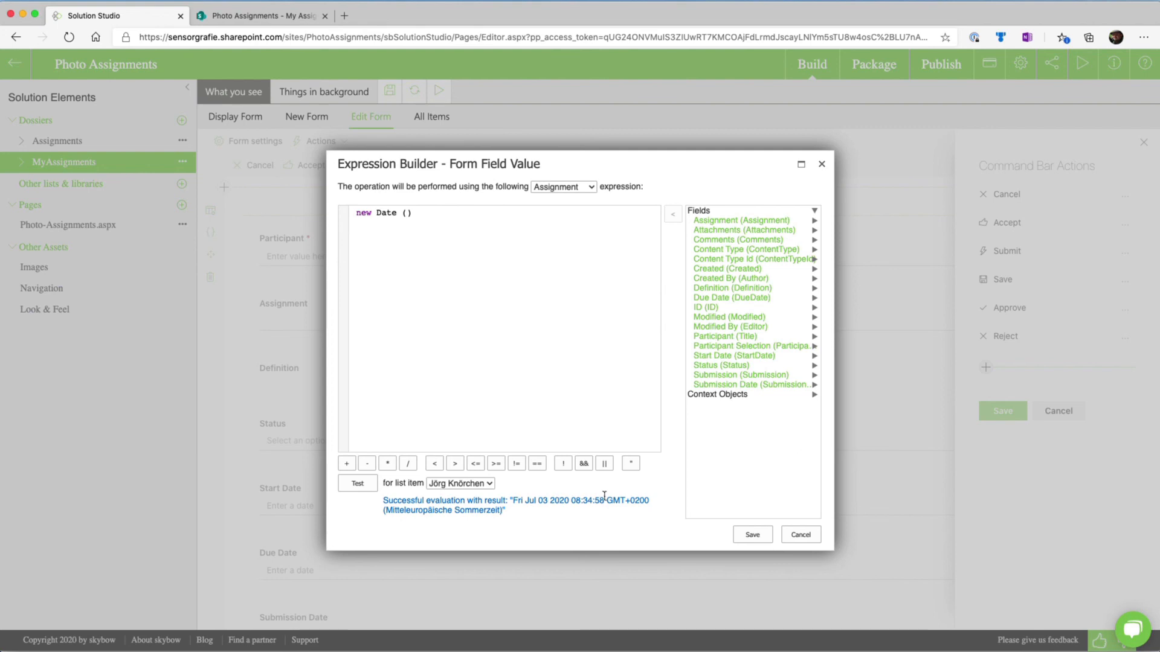
{"action": "left_click", "coordinate": [752, 535]}
Save the Submit command's action sequence and the edit form's command bar actions
{"action": "left_click", "coordinate": [749, 536]}
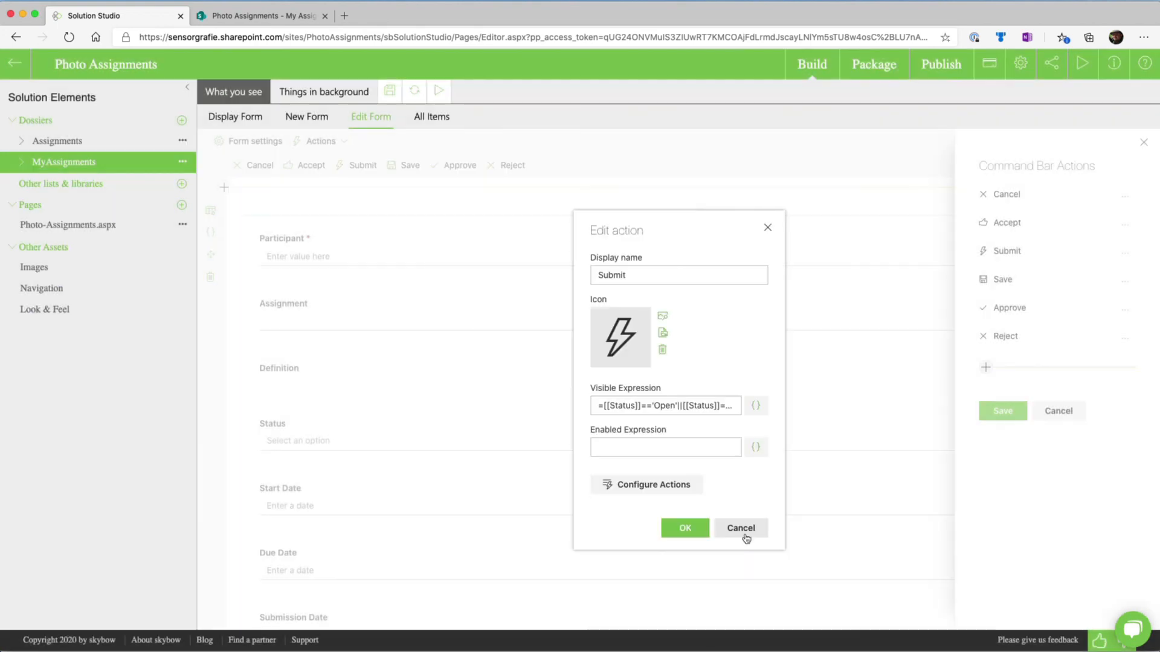
{"action": "left_click", "coordinate": [687, 529]}
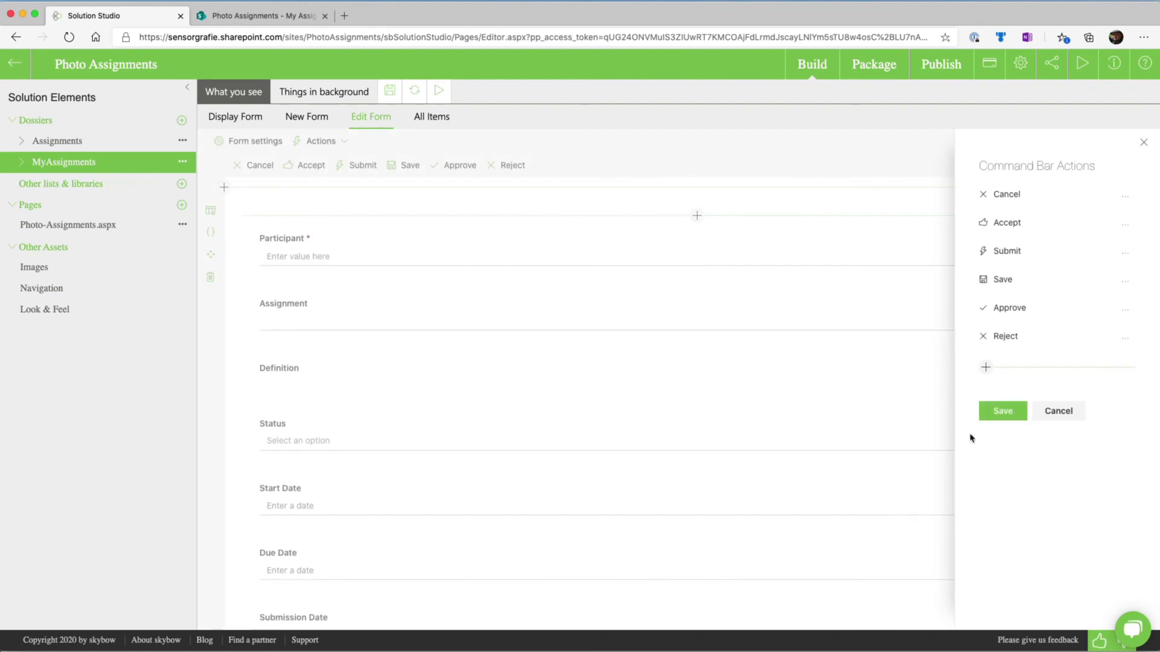
{"action": "left_click", "coordinate": [1001, 411]}
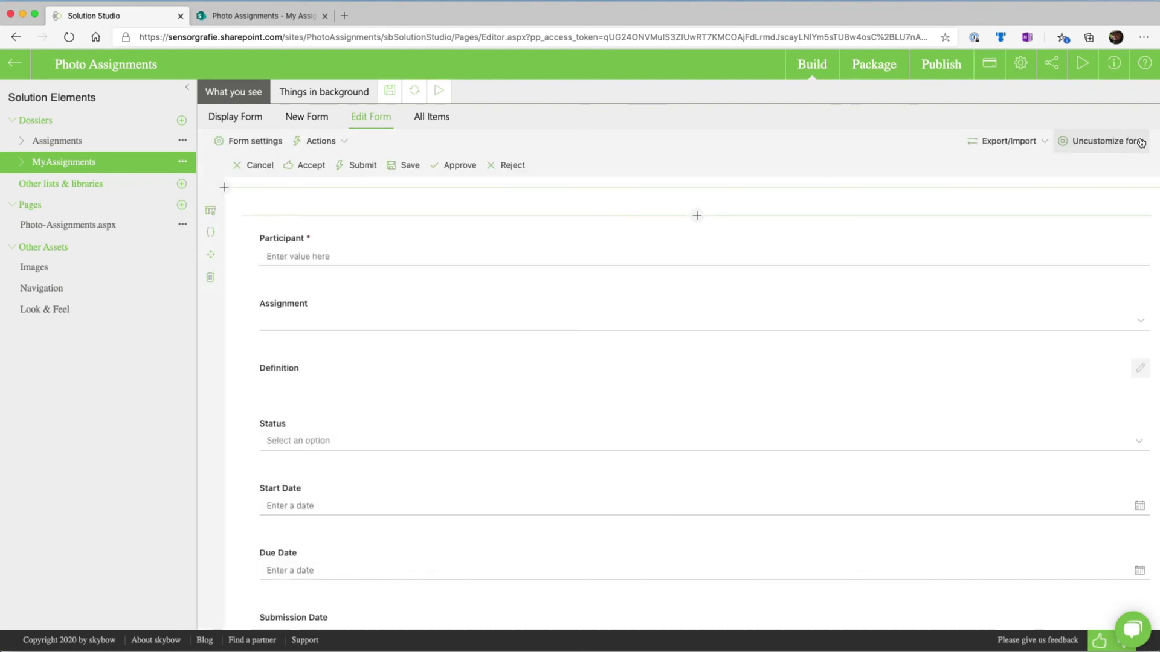
Save the MyAssignments edit form and switch to the My Assignments list in SharePoint, closing the open item details
{"action": "left_click", "coordinate": [391, 92]}
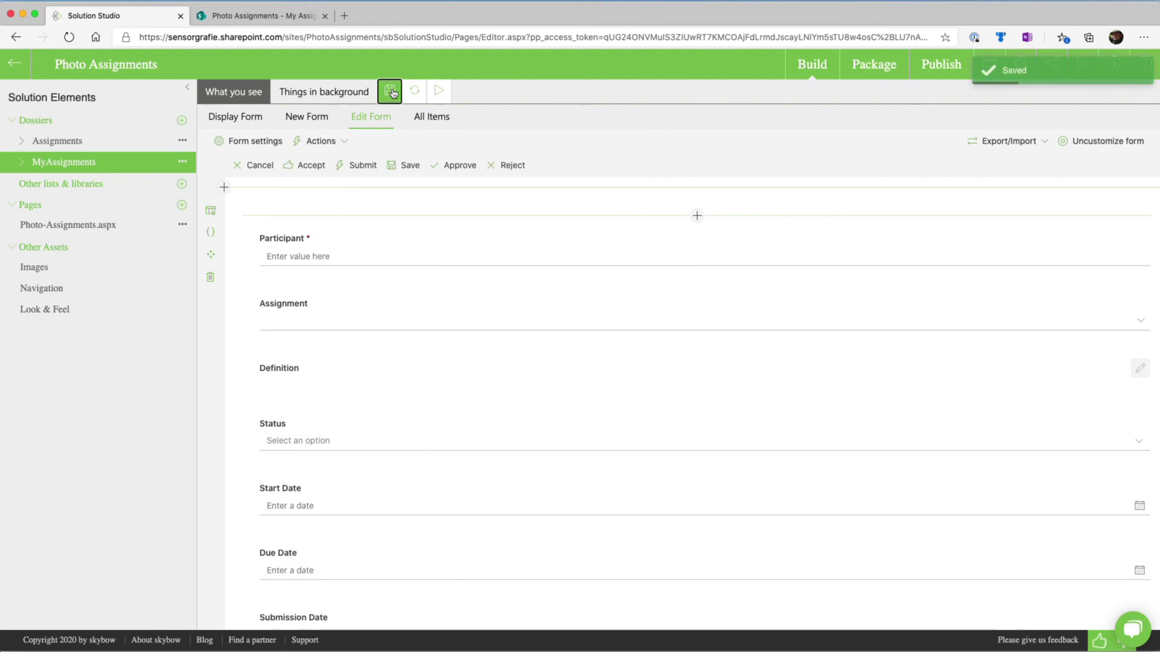
{"action": "left_click", "coordinate": [439, 90]}
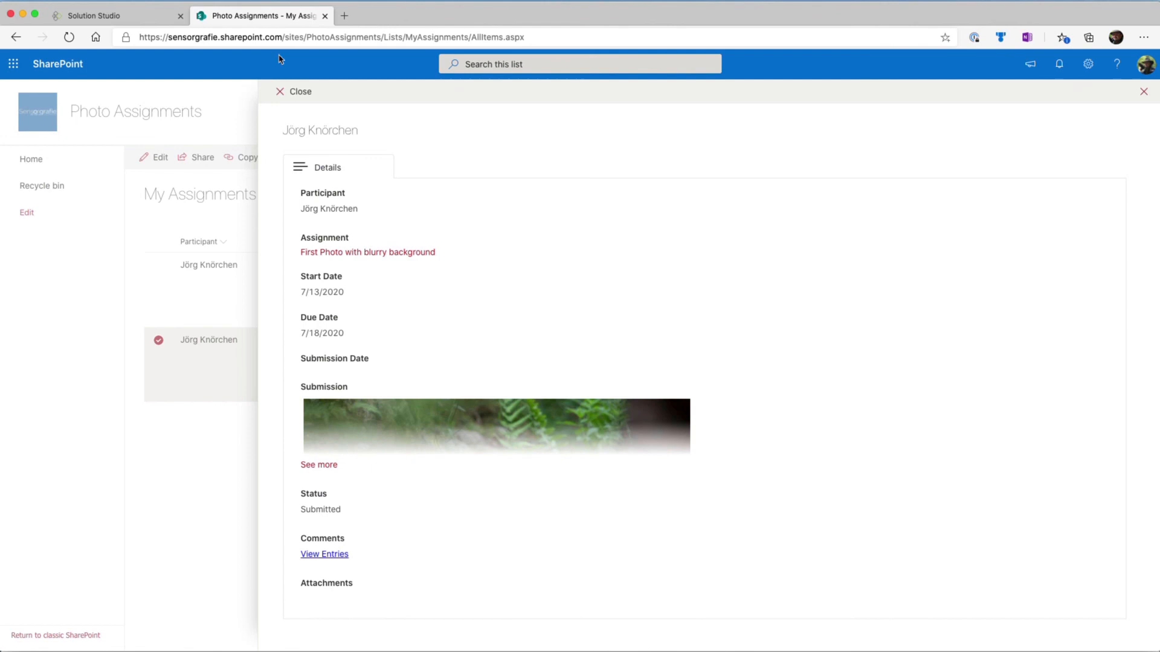
{"action": "left_click", "coordinate": [292, 93]}
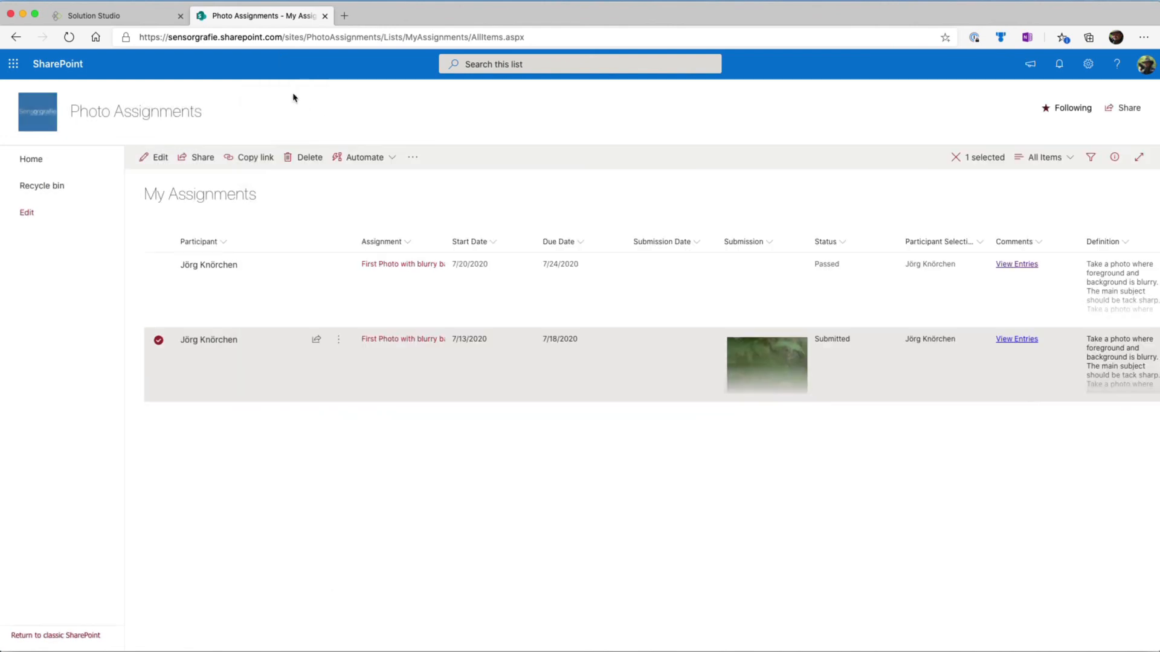
{"action": "left_click", "coordinate": [159, 159]}
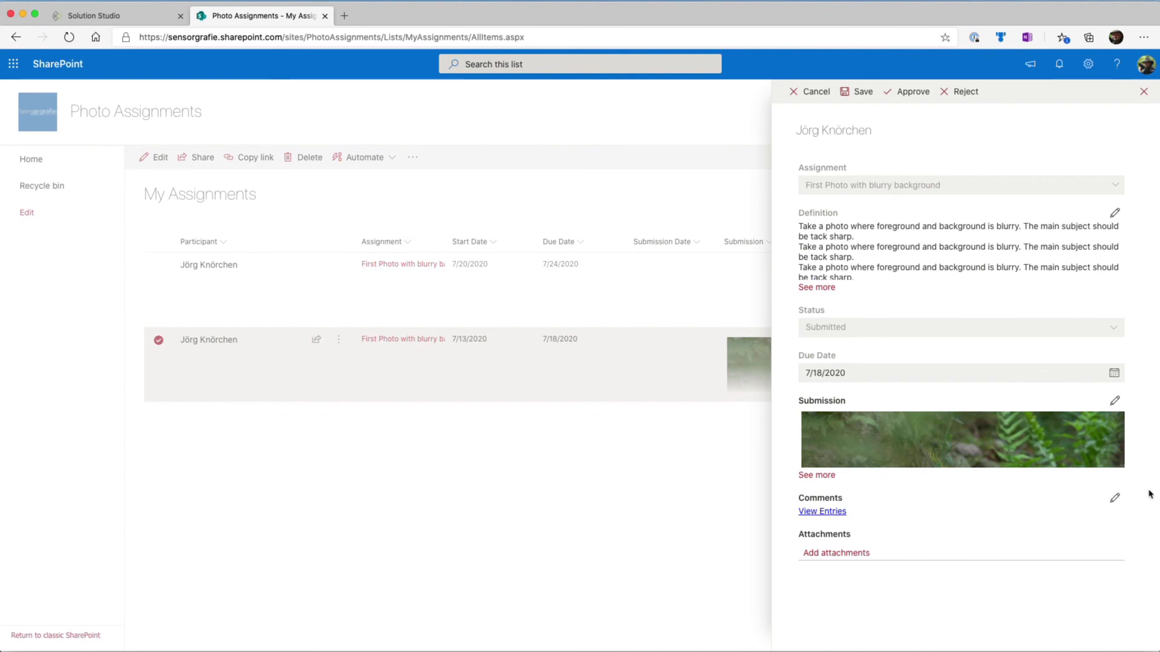
{"action": "left_click", "coordinate": [1143, 92]}
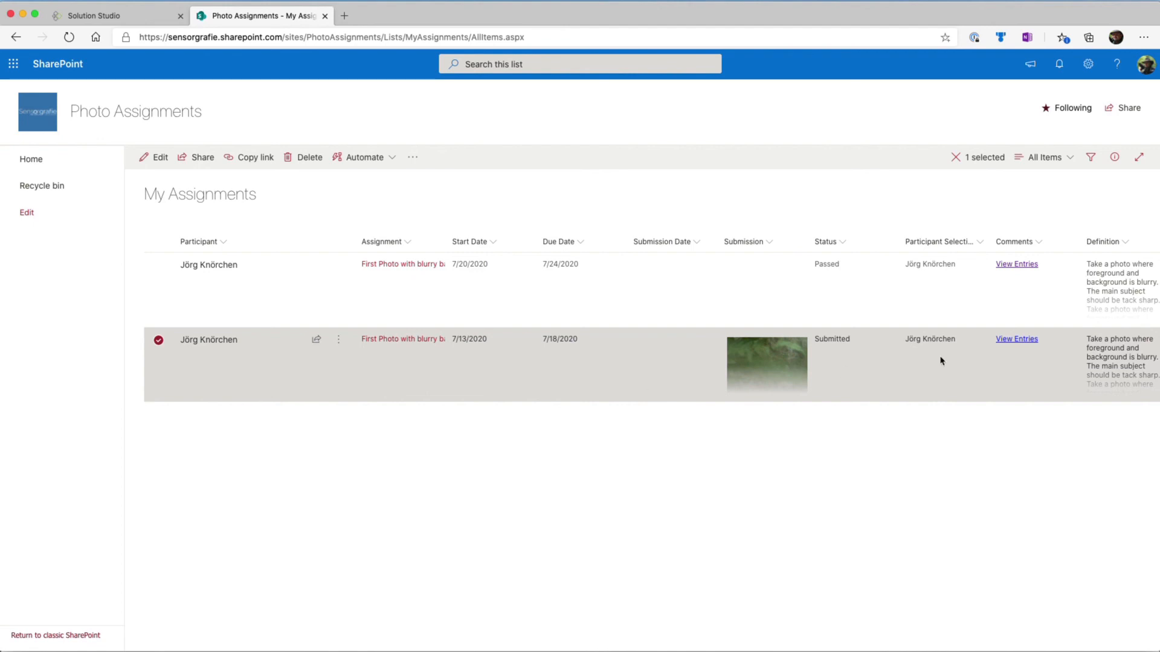
{"action": "left_click", "coordinate": [465, 378]}
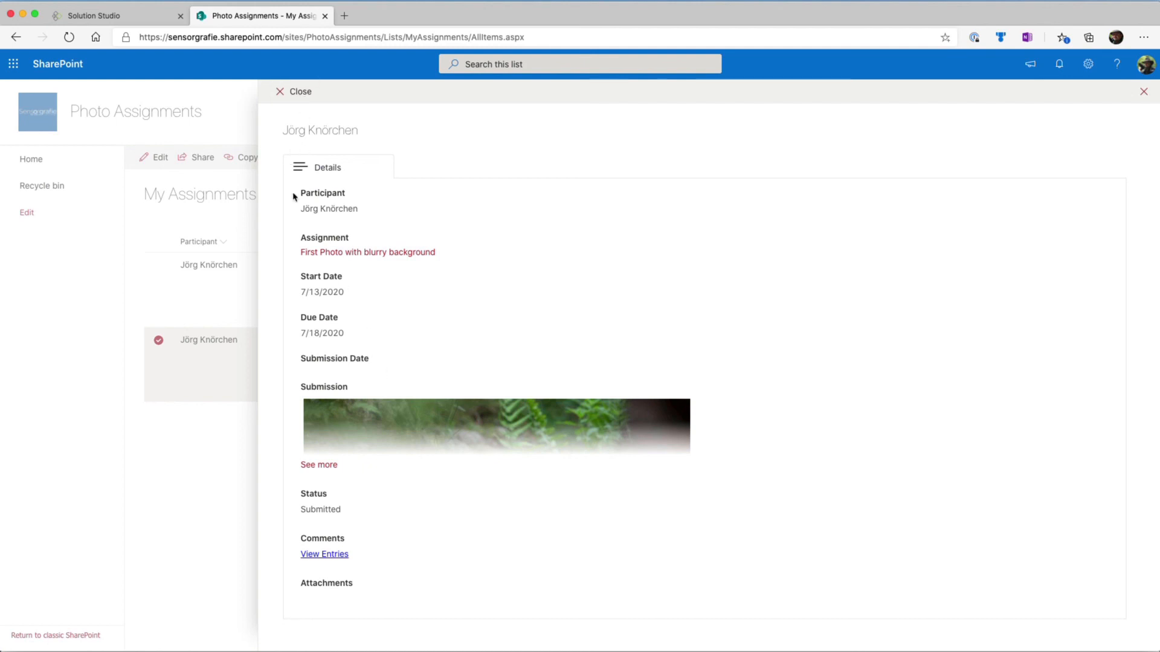
{"action": "left_click", "coordinate": [284, 91]}
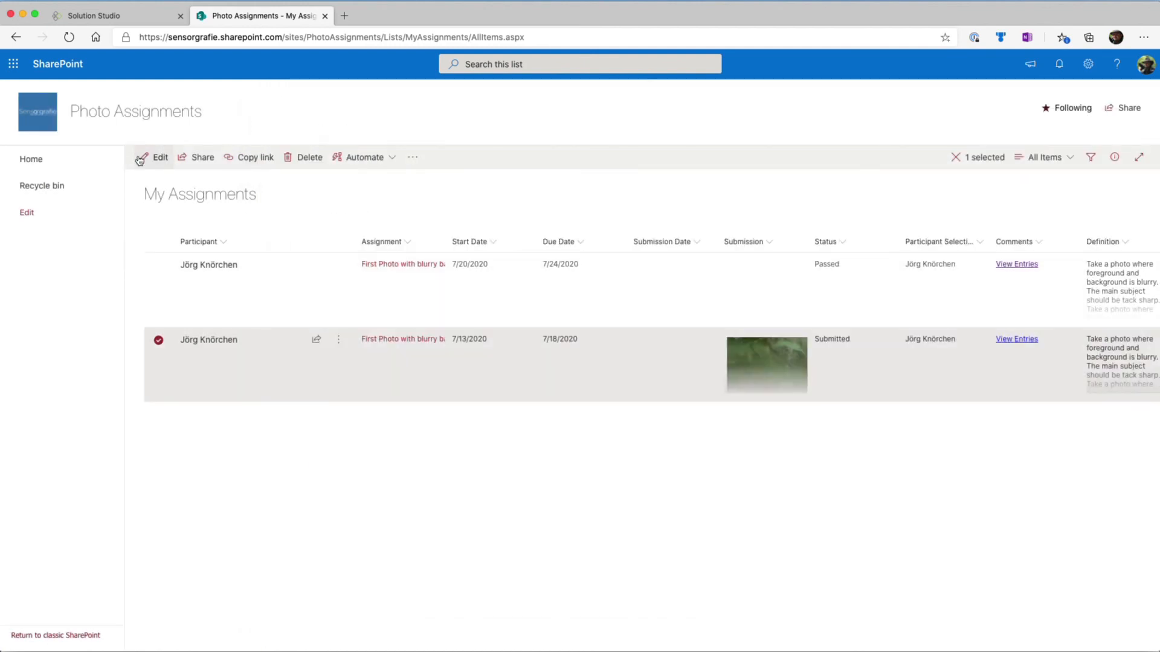
Open the submitted assignment due 7/18/2020 for editing and reject it as the reviewer
{"action": "left_click", "coordinate": [140, 159]}
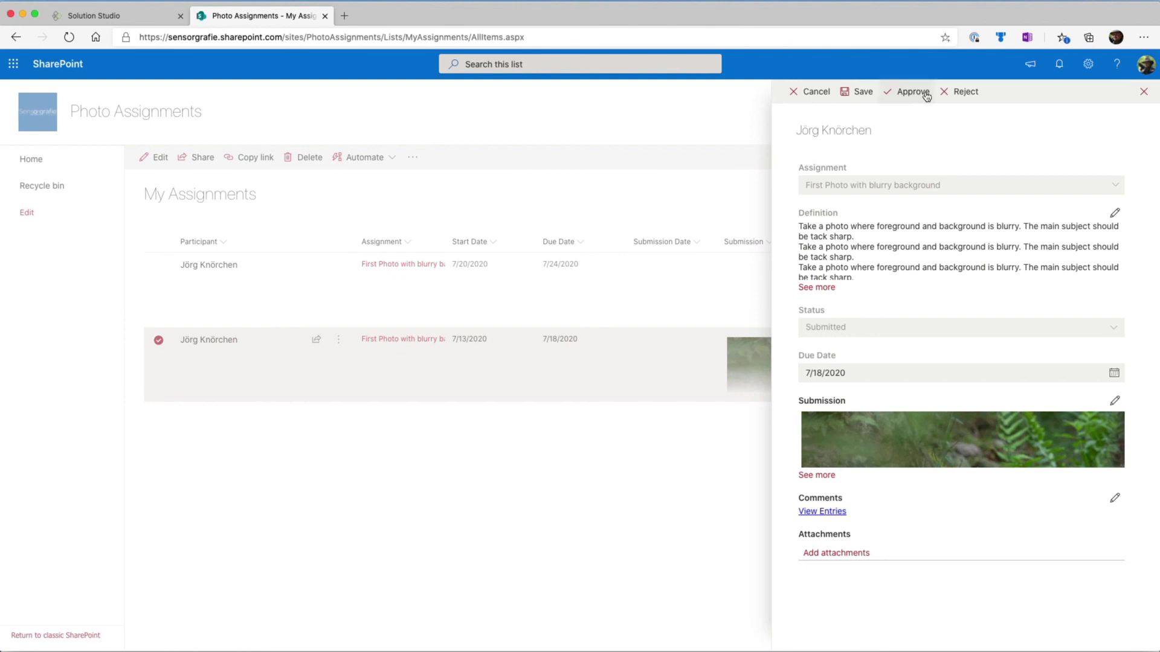
{"action": "left_click", "coordinate": [964, 91]}
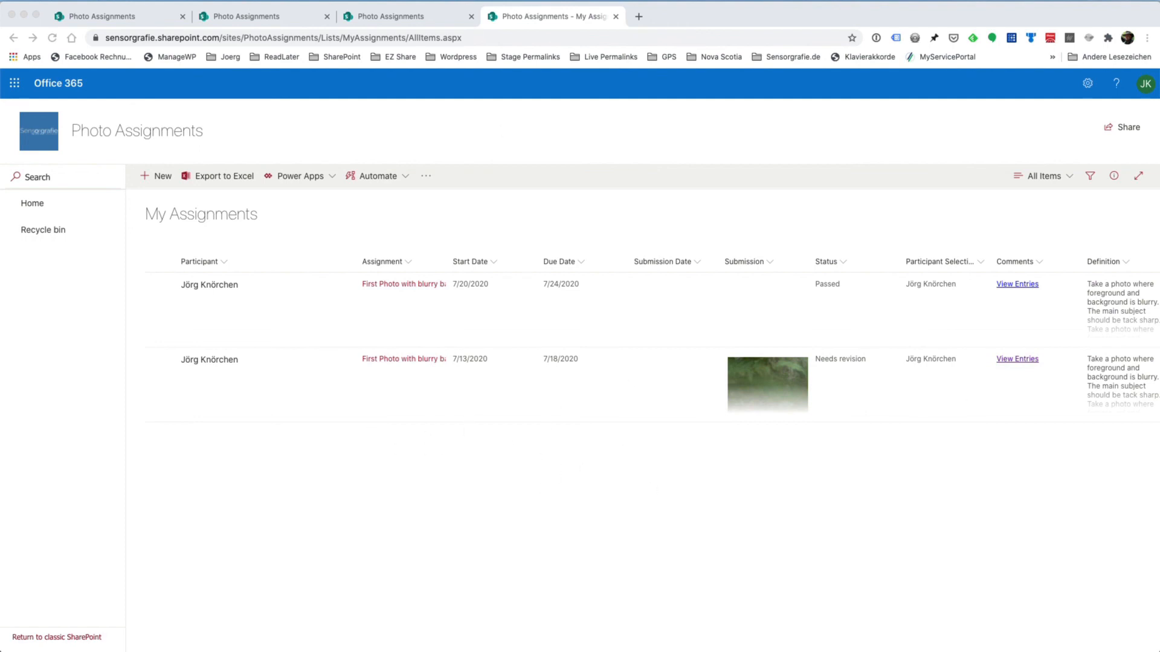
Switch to the participant's browser, reload the My Assignments list, and open the assignment due 7/18/2020 to work on it
{"action": "left_click", "coordinate": [1145, 84]}
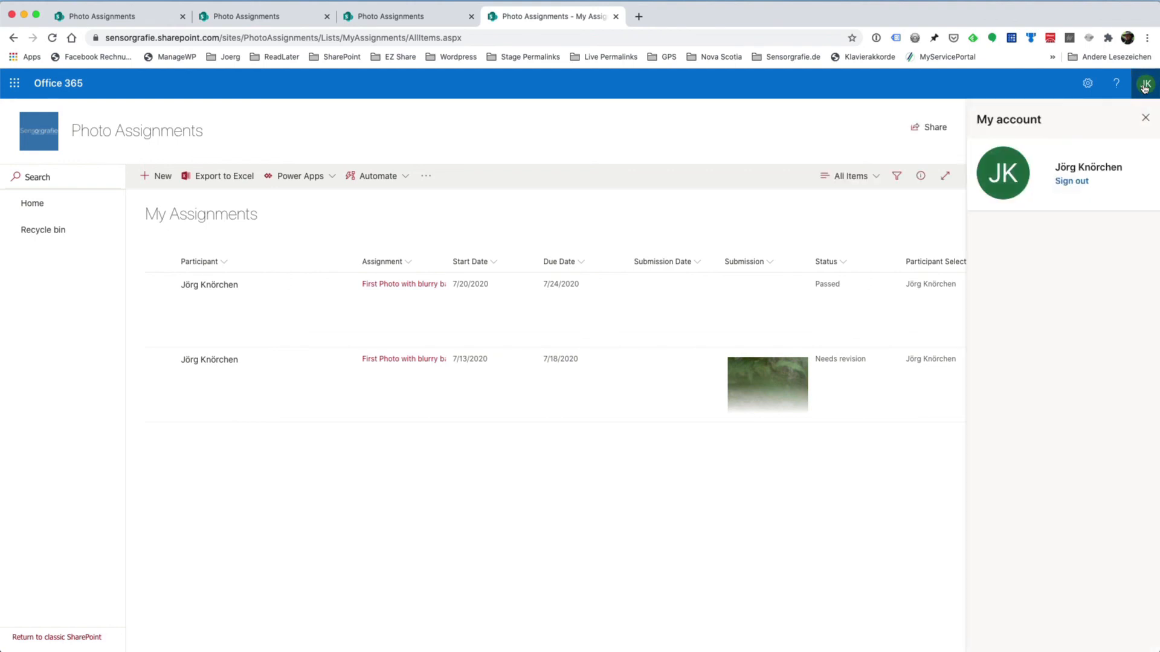
{"action": "left_click", "coordinate": [1143, 116]}
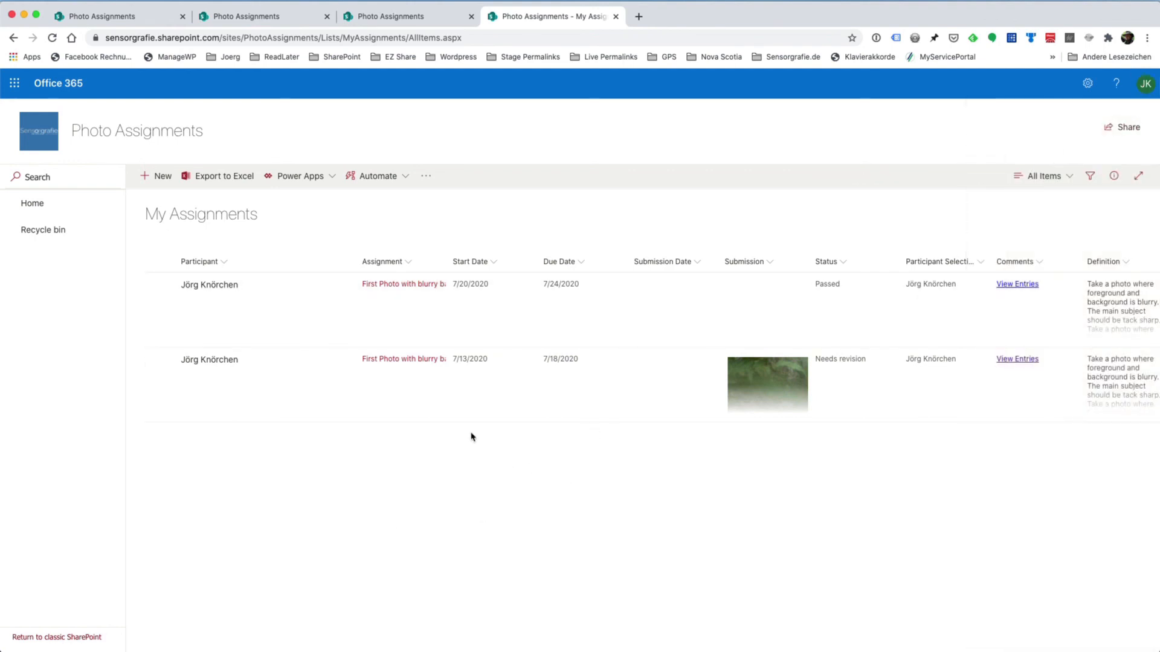
{"action": "key", "text": "super+r"}
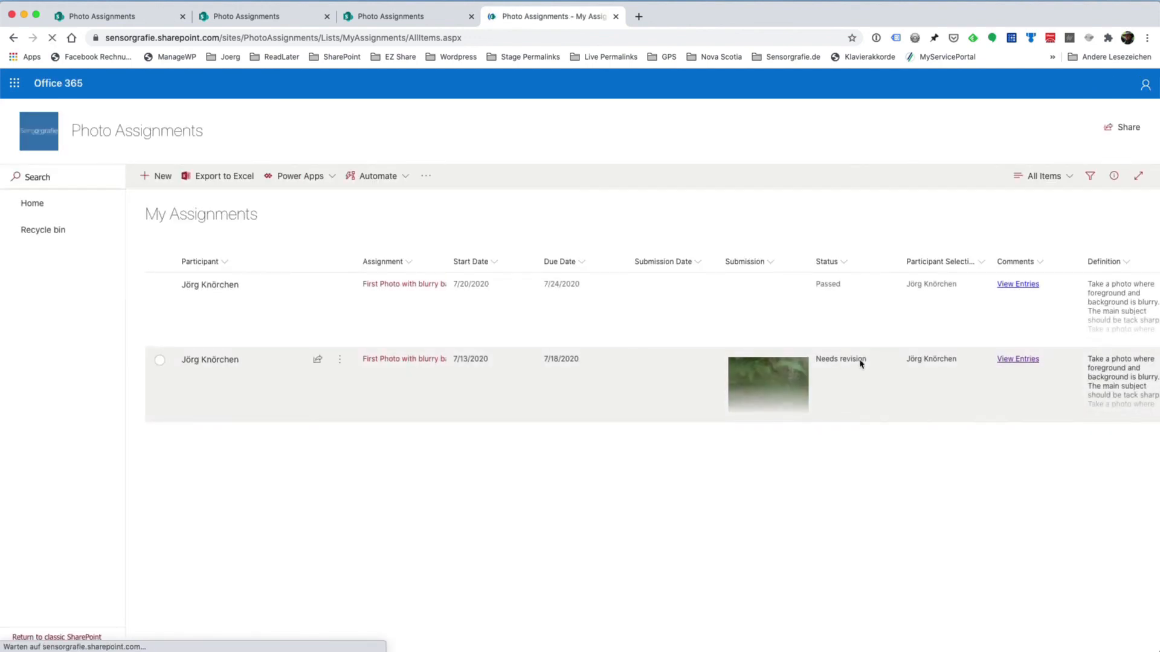
{"action": "left_click", "coordinate": [370, 402]}
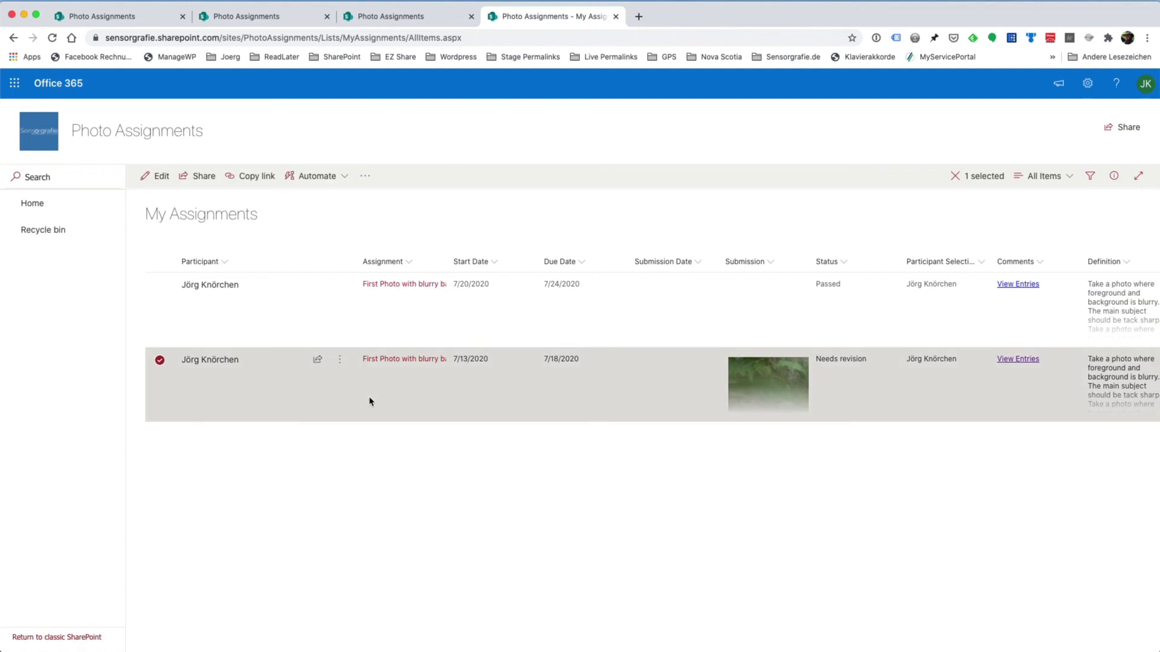
{"action": "double_click", "coordinate": [370, 402]}
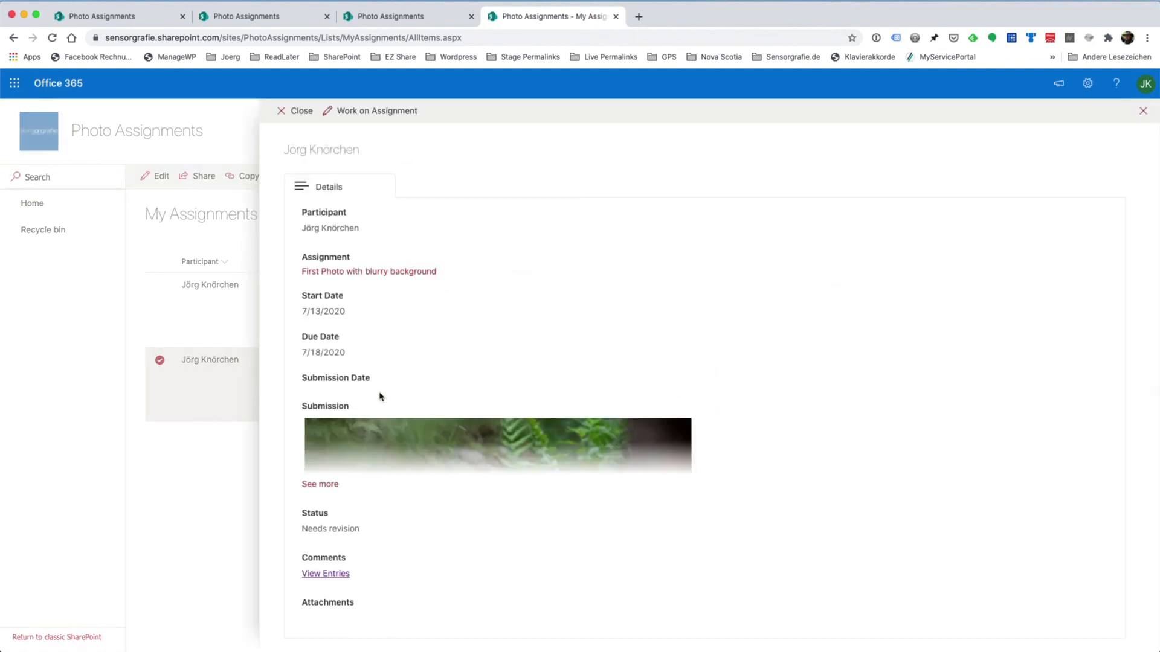
{"action": "left_click", "coordinate": [364, 112]}
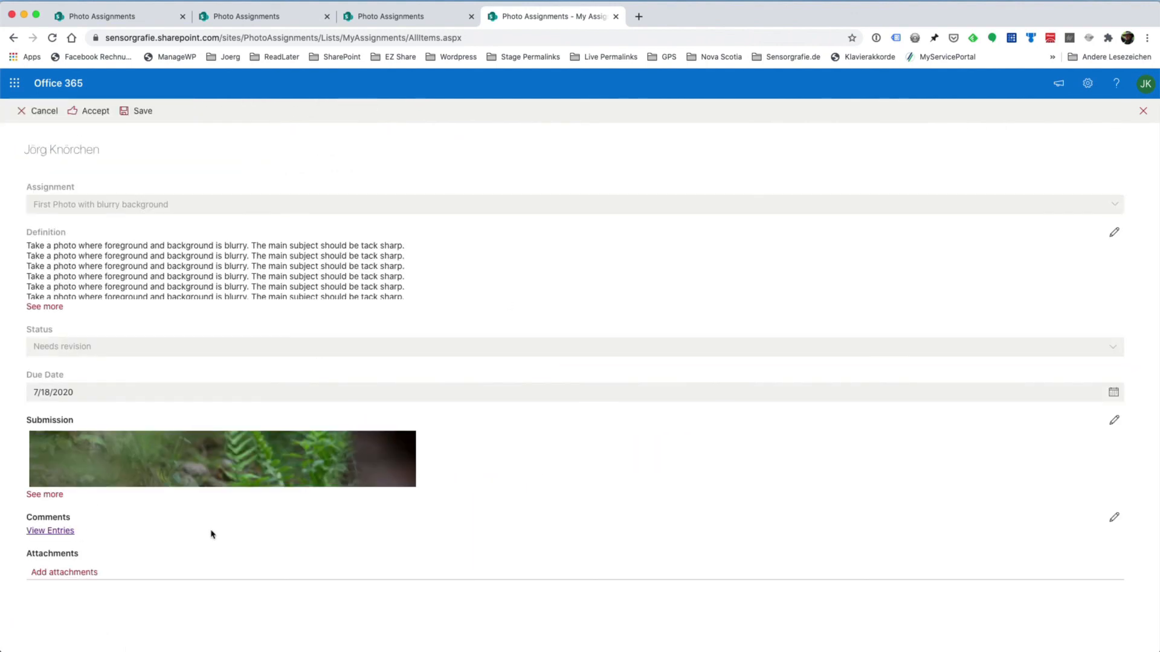
Accept the assignment and submit it again as the participant, closing its details to return to the list
{"action": "left_click", "coordinate": [89, 114]}
{"action": "left_click", "coordinate": [90, 113]}
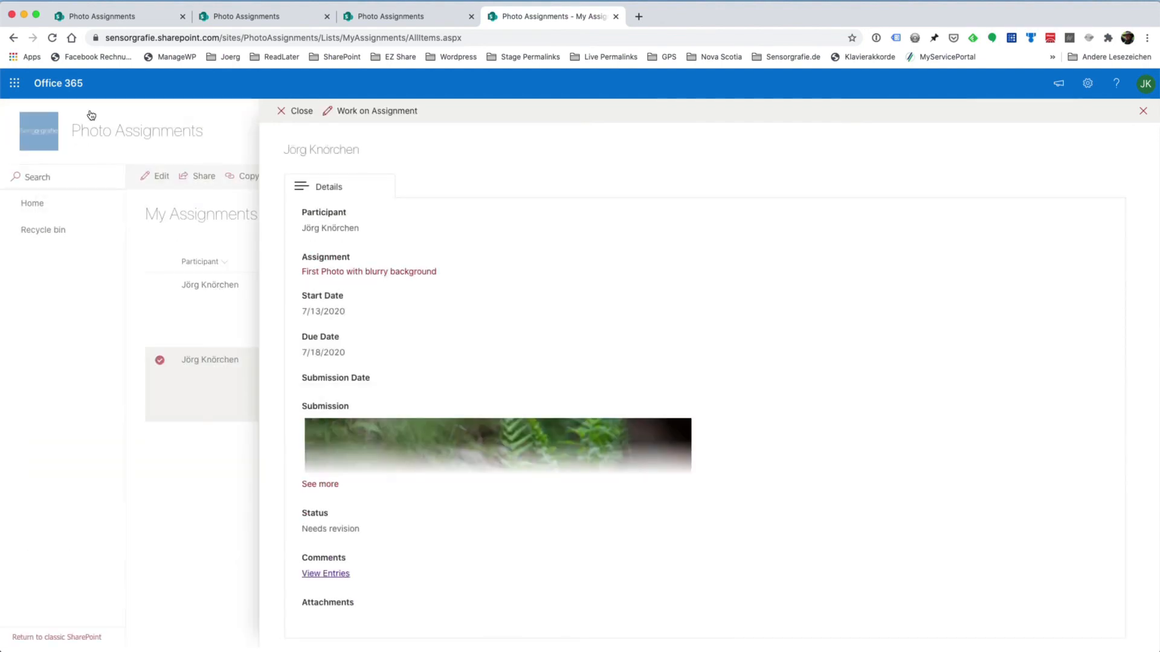
{"action": "left_click", "coordinate": [291, 111]}
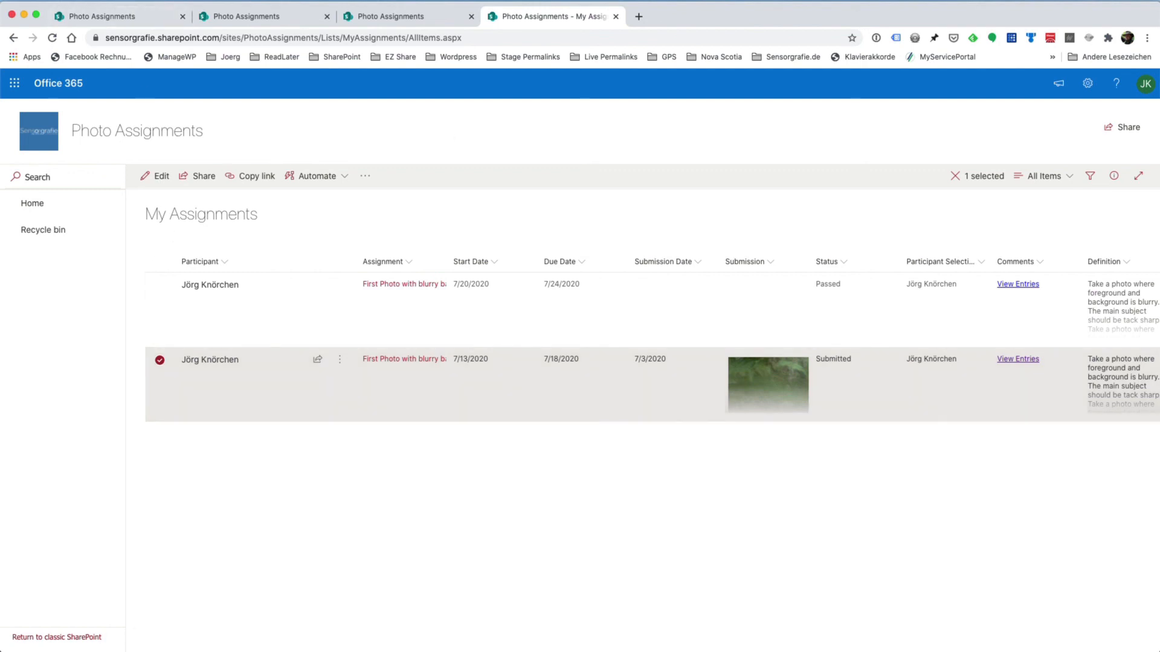
Switch back to Solution Studio and look over the fields of the MyAssignments edit form
{"action": "left_click", "coordinate": [122, 17]}
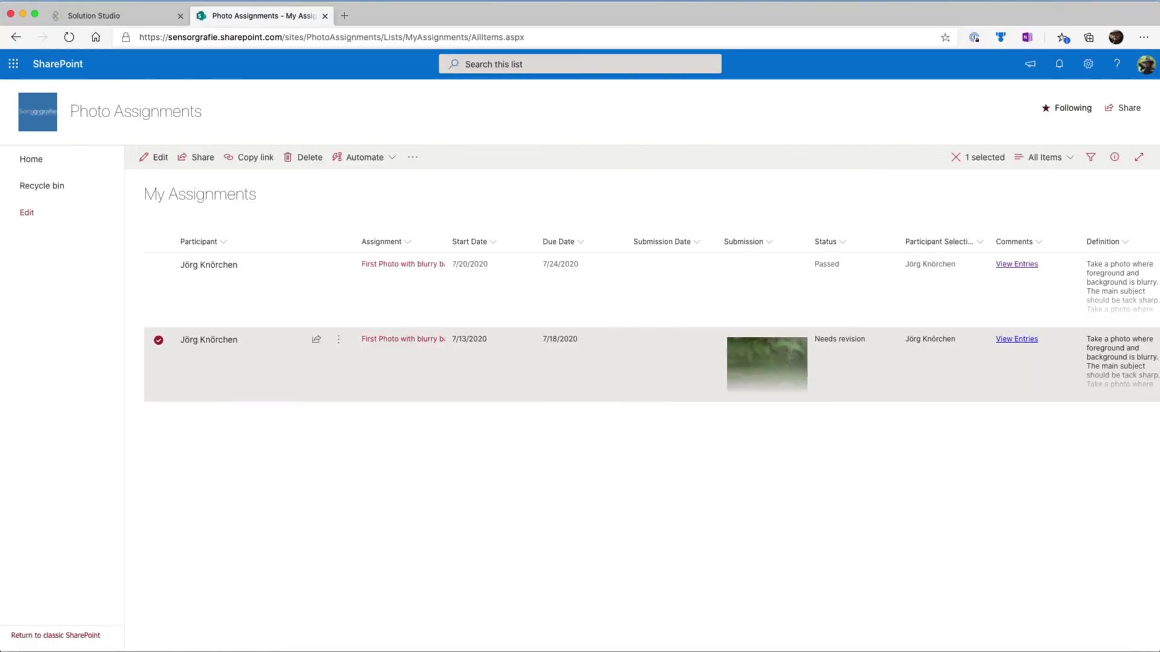
{"action": "left_click", "coordinate": [97, 18]}
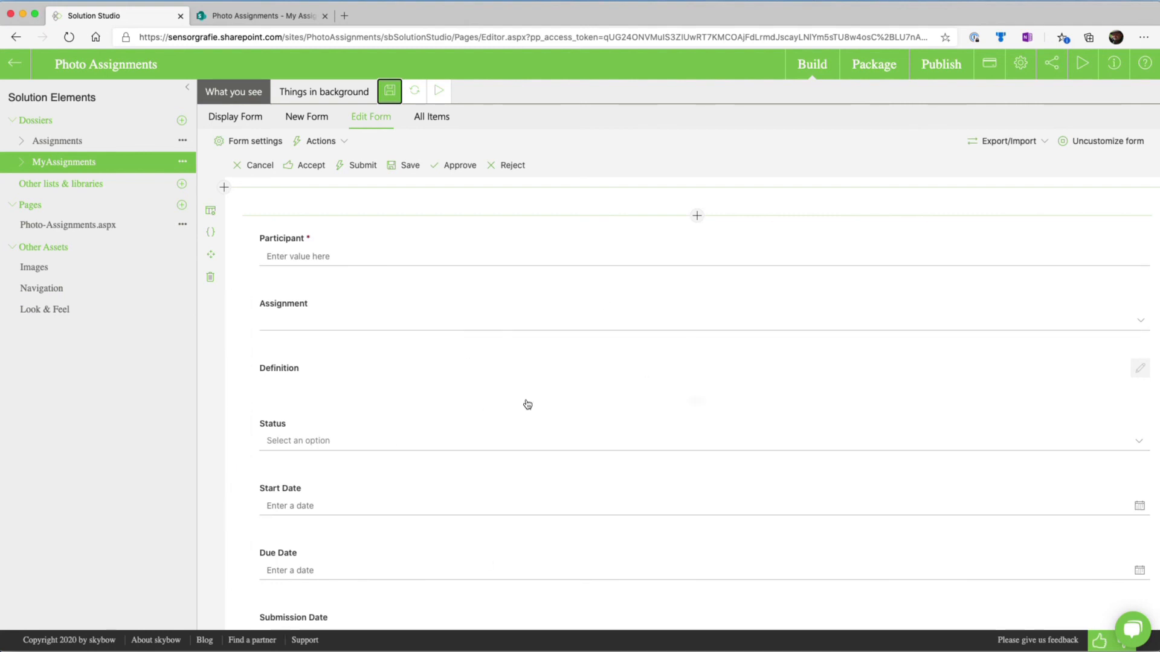
{"action": "scroll", "coordinate": [437, 429], "scroll_direction": "down", "scroll_amount": 7}
{"action": "scroll", "coordinate": [437, 430], "scroll_direction": "up", "scroll_amount": 6}
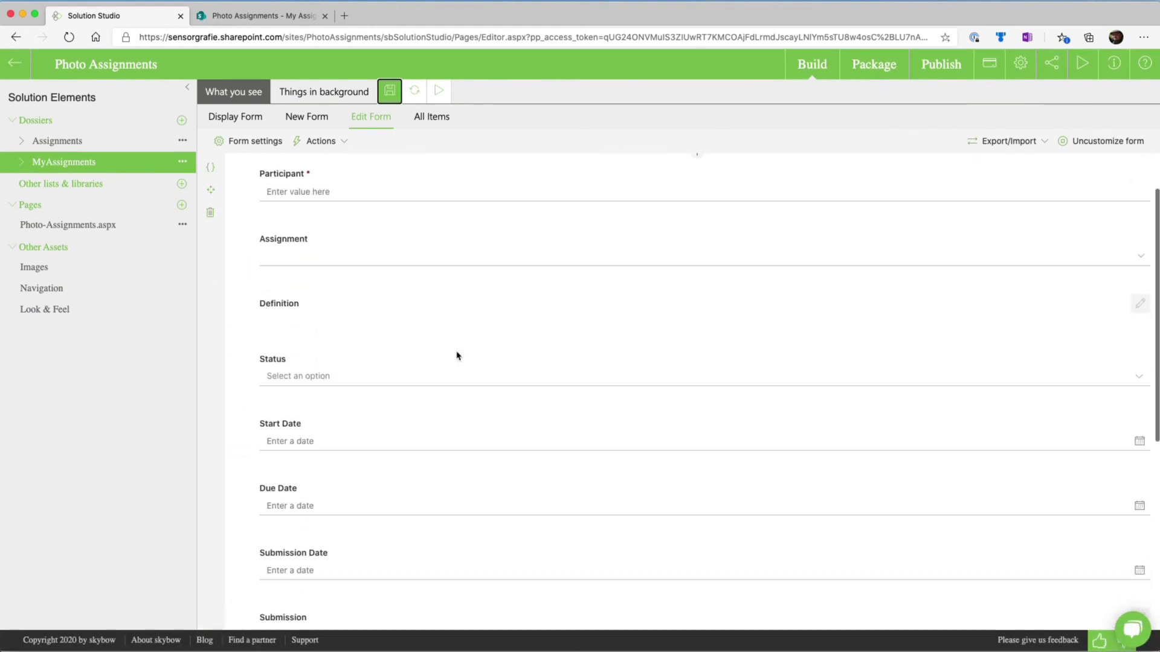
{"action": "scroll", "coordinate": [458, 355], "scroll_direction": "up", "scroll_amount": 2}
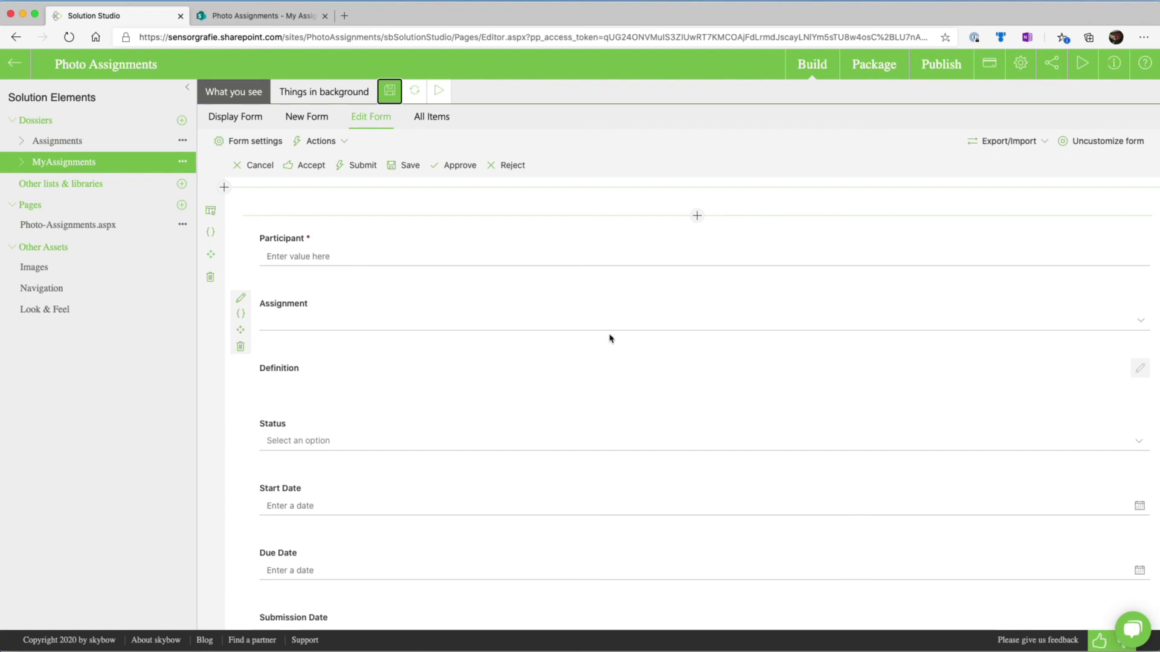
{"action": "left_click", "coordinate": [873, 0]}
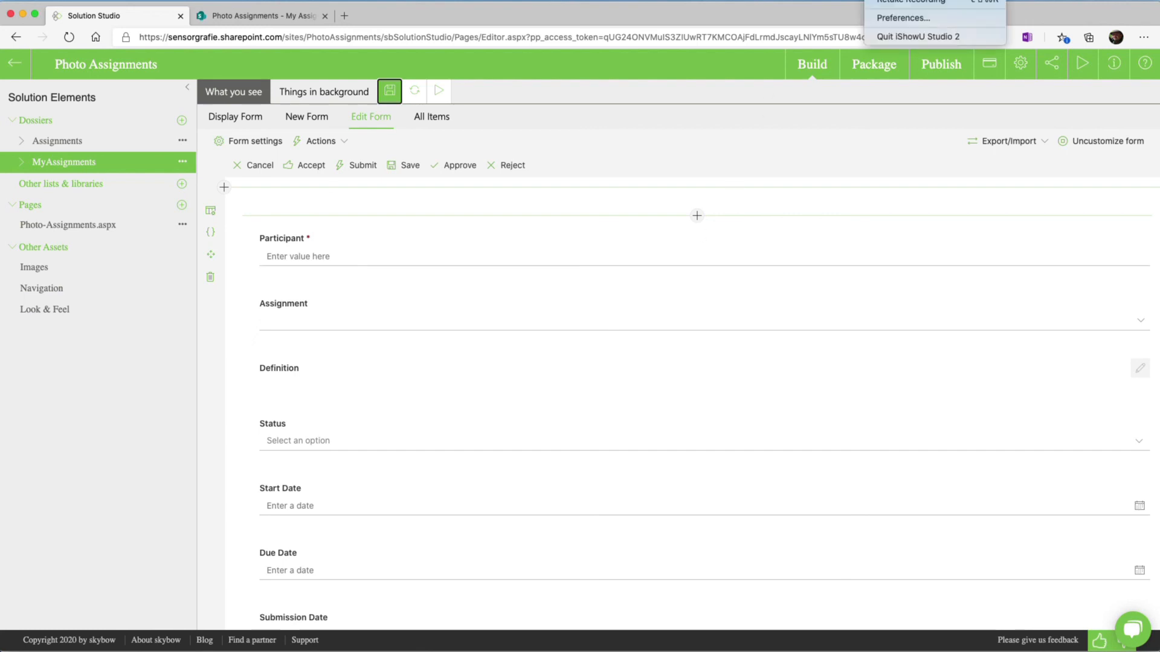